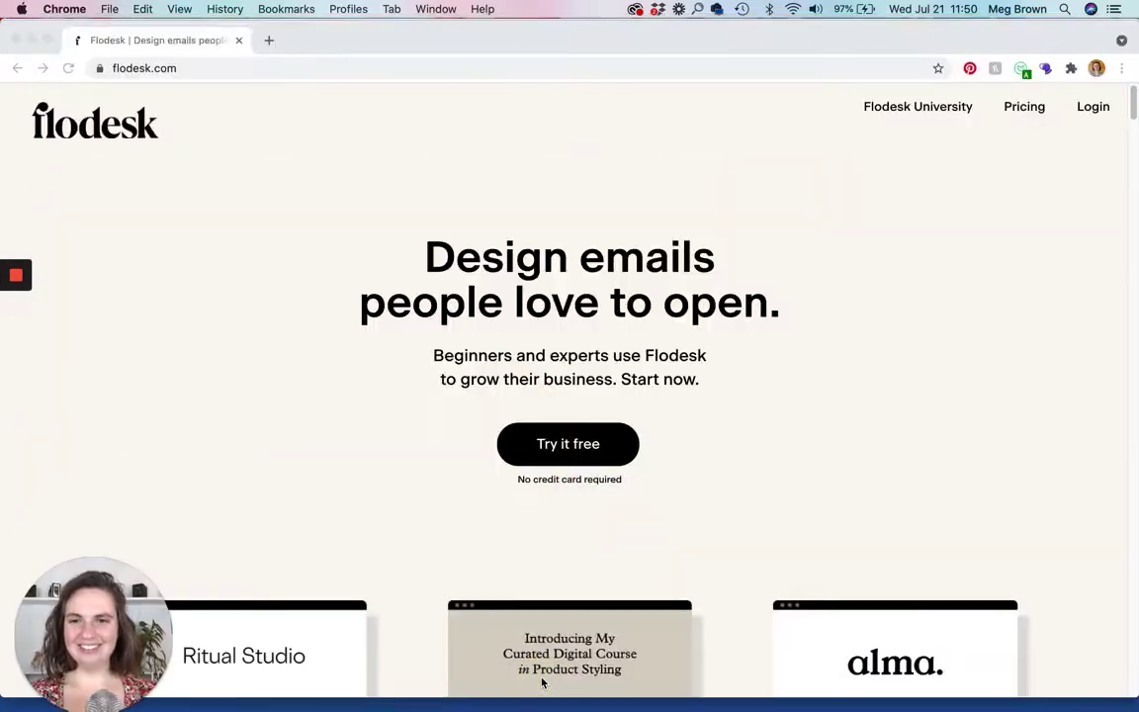
Log in to Flodesk from flodesk.com to reach My emails, showing three Business & Marketing emails.
{"action": "left_click", "coordinate": [1089, 118]}
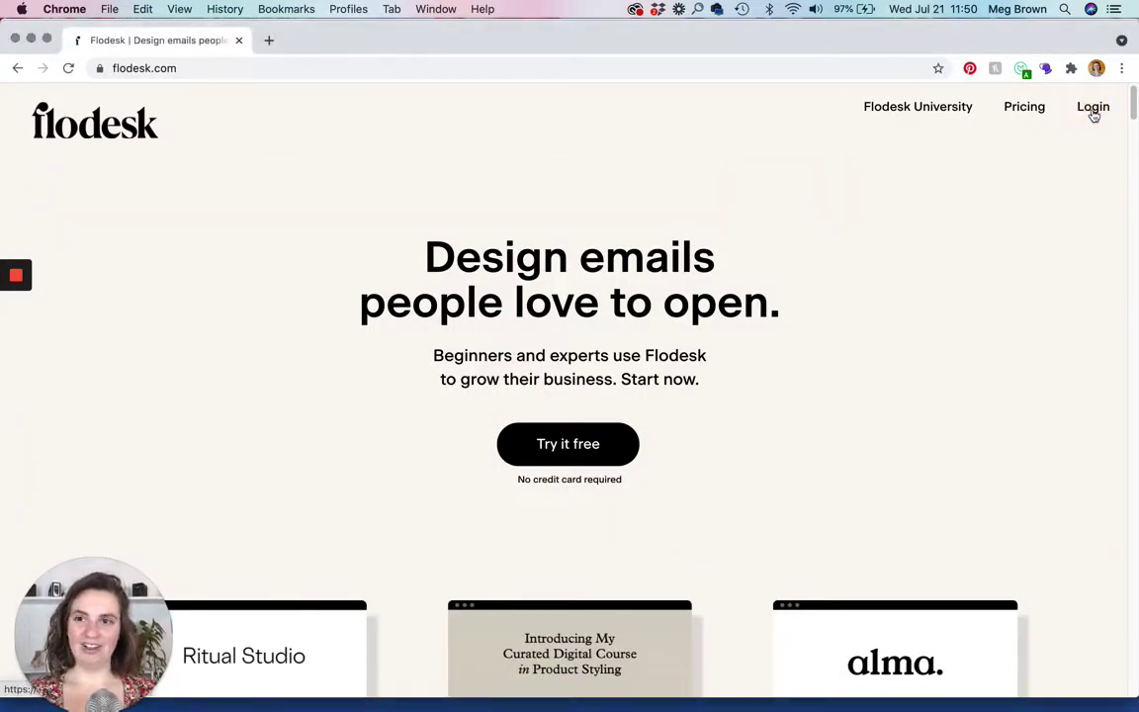
{"action": "left_click", "coordinate": [1093, 116]}
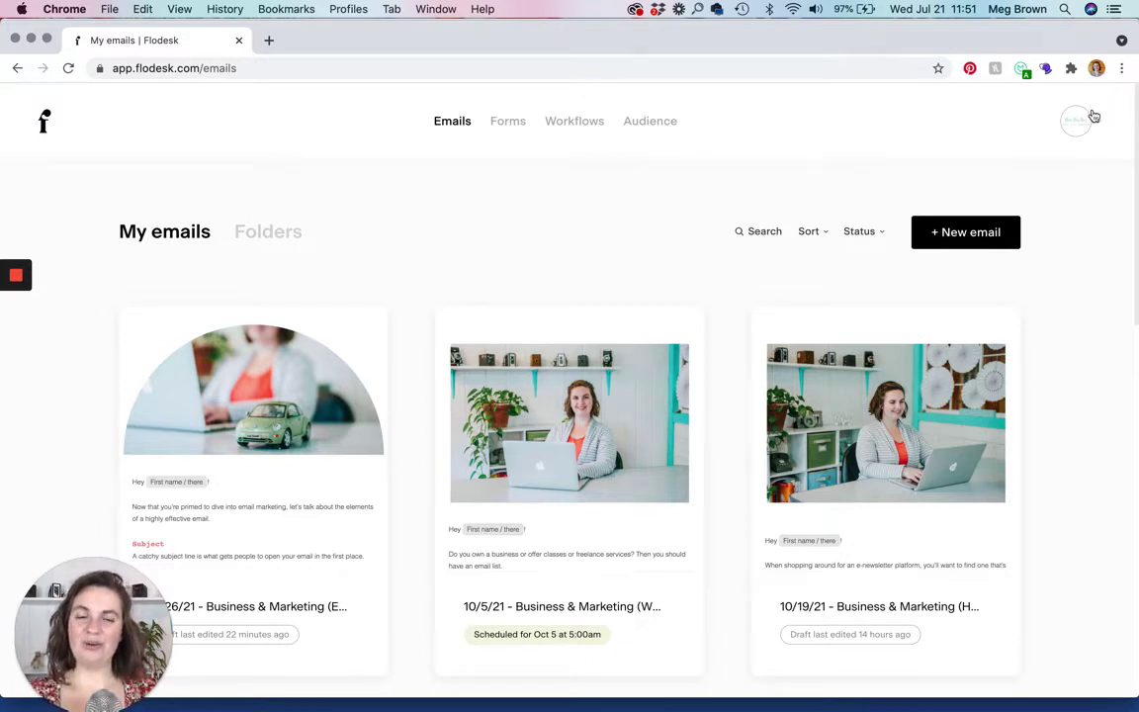
Edit the Business & Marketing - Welcome workflow from Workflows, confirming it will be paused.
{"action": "left_click", "coordinate": [572, 126]}
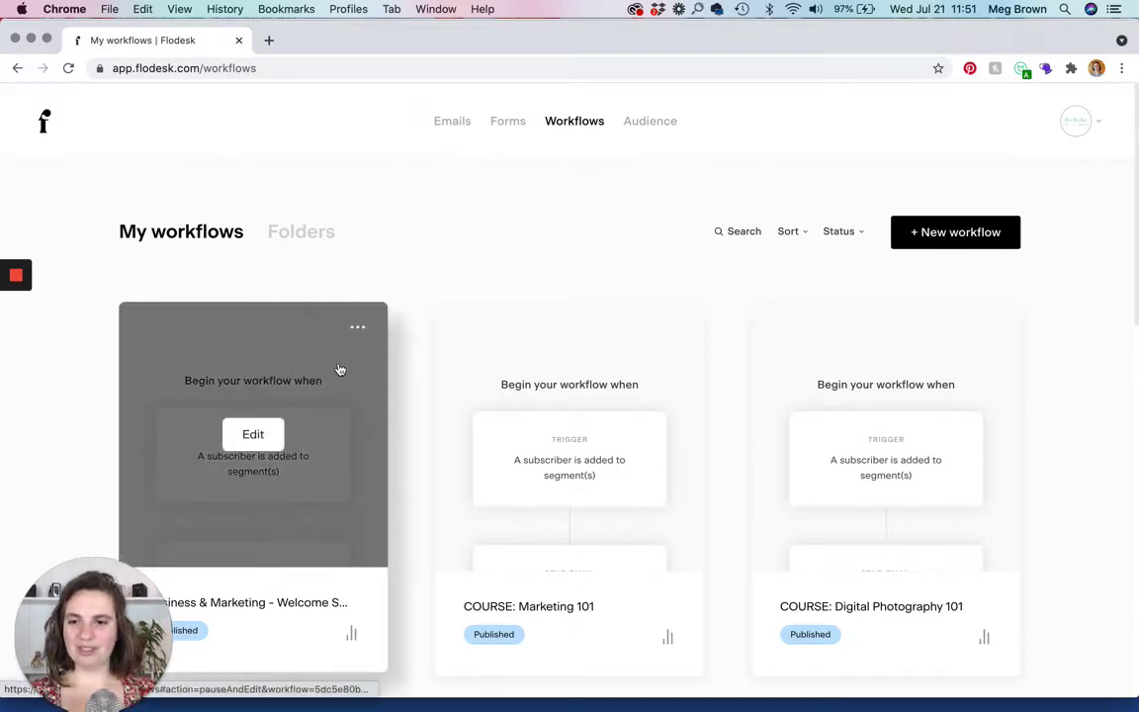
{"action": "scroll", "coordinate": [555, 306], "scroll_direction": "down", "scroll_amount": 3}
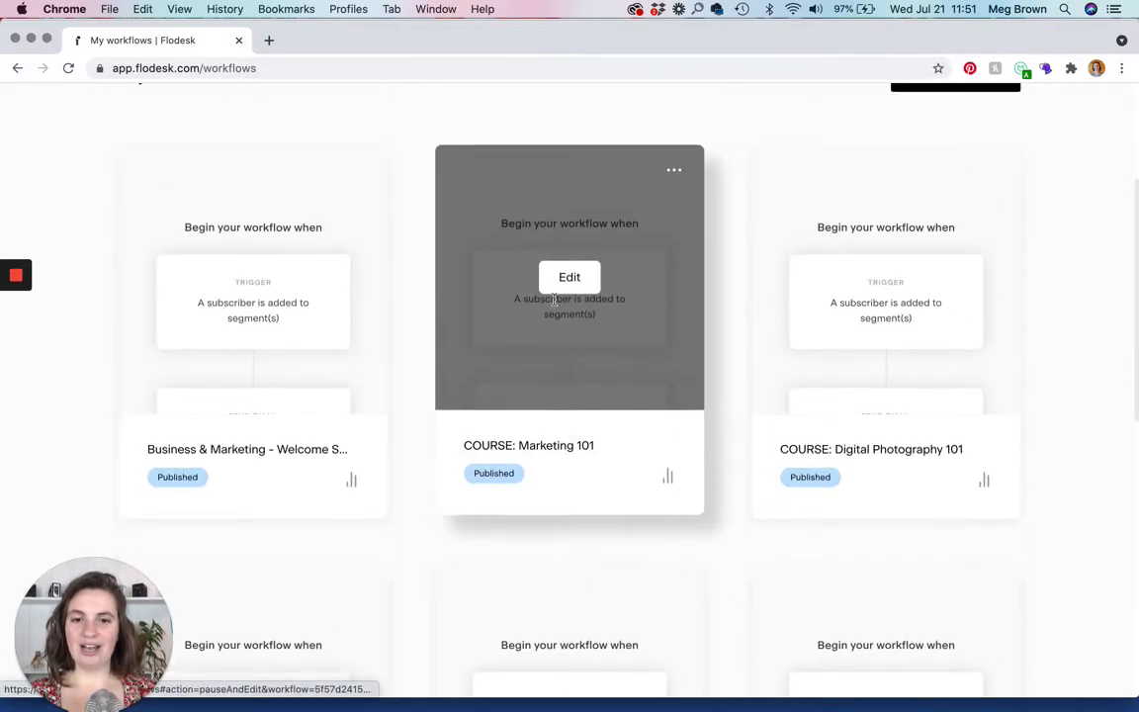
{"action": "scroll", "coordinate": [554, 305], "scroll_direction": "up", "scroll_amount": 3}
{"action": "scroll", "coordinate": [554, 305], "scroll_direction": "down", "scroll_amount": 1}
{"action": "scroll", "coordinate": [554, 306], "scroll_direction": "down", "scroll_amount": 1}
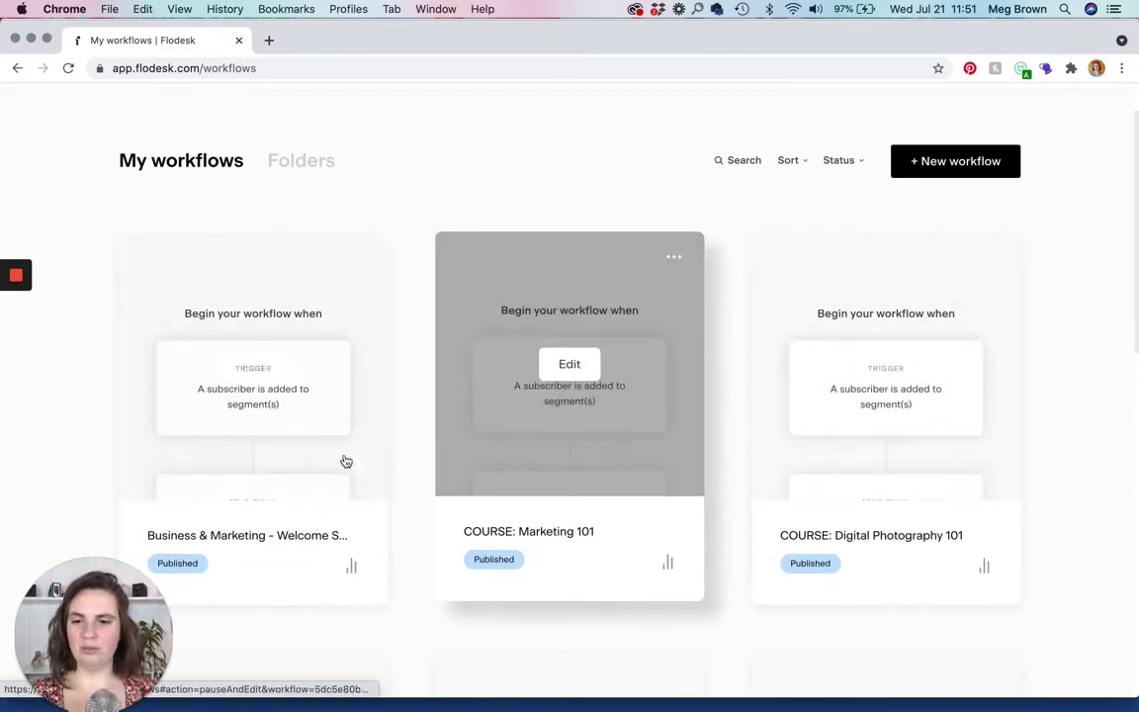
{"action": "mouse_move", "coordinate": [346, 461]}
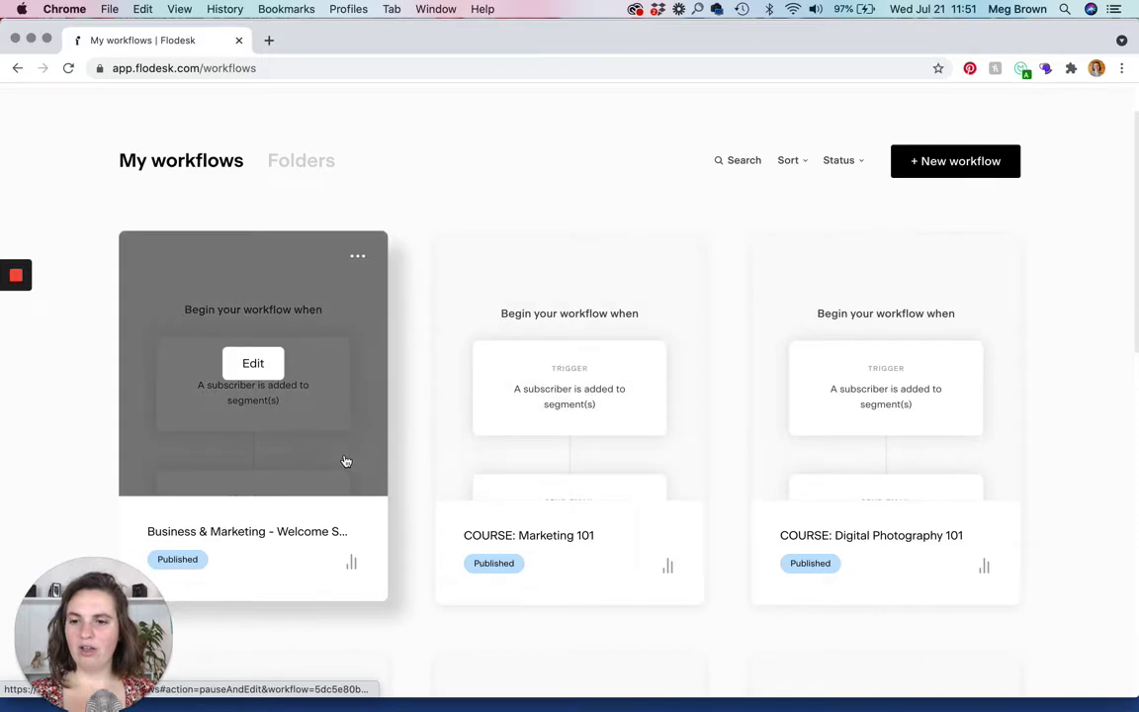
{"action": "left_click", "coordinate": [244, 366]}
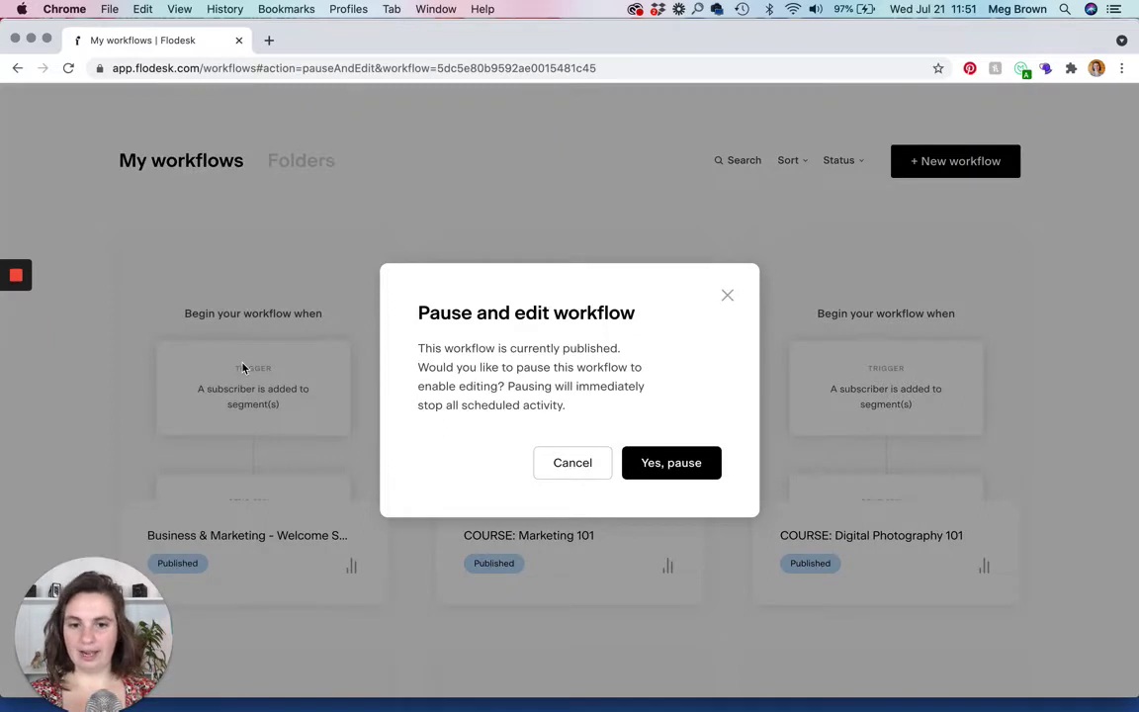
{"action": "left_click", "coordinate": [672, 465]}
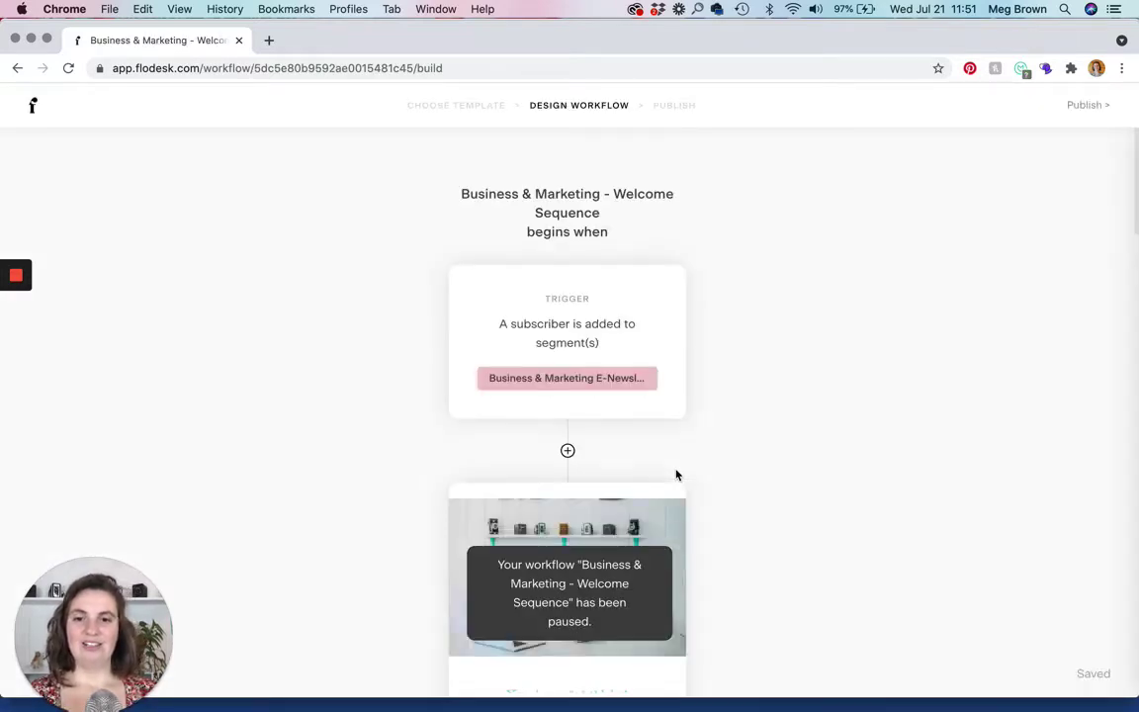
Scroll through the workflow: welcome email, 1-day wait, 'Miss Mega-WHAT?' email, then 2-day wait.
{"action": "scroll", "coordinate": [816, 420], "scroll_direction": "down", "scroll_amount": 10}
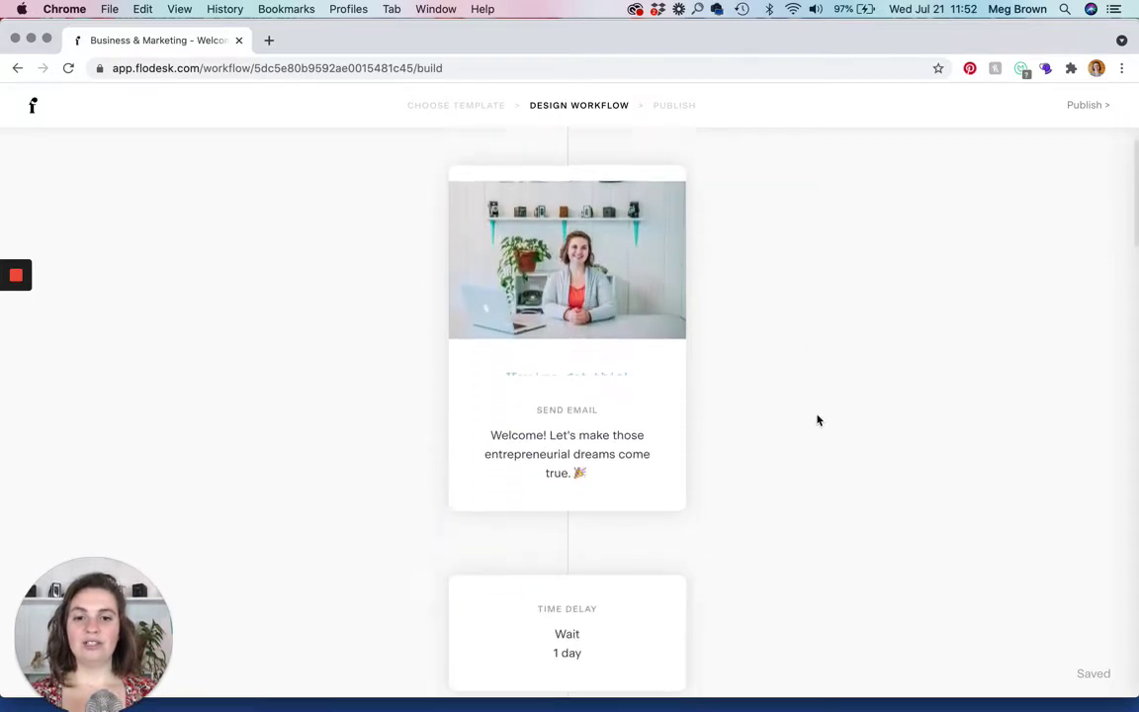
{"action": "scroll", "coordinate": [816, 420], "scroll_direction": "down", "scroll_amount": 15}
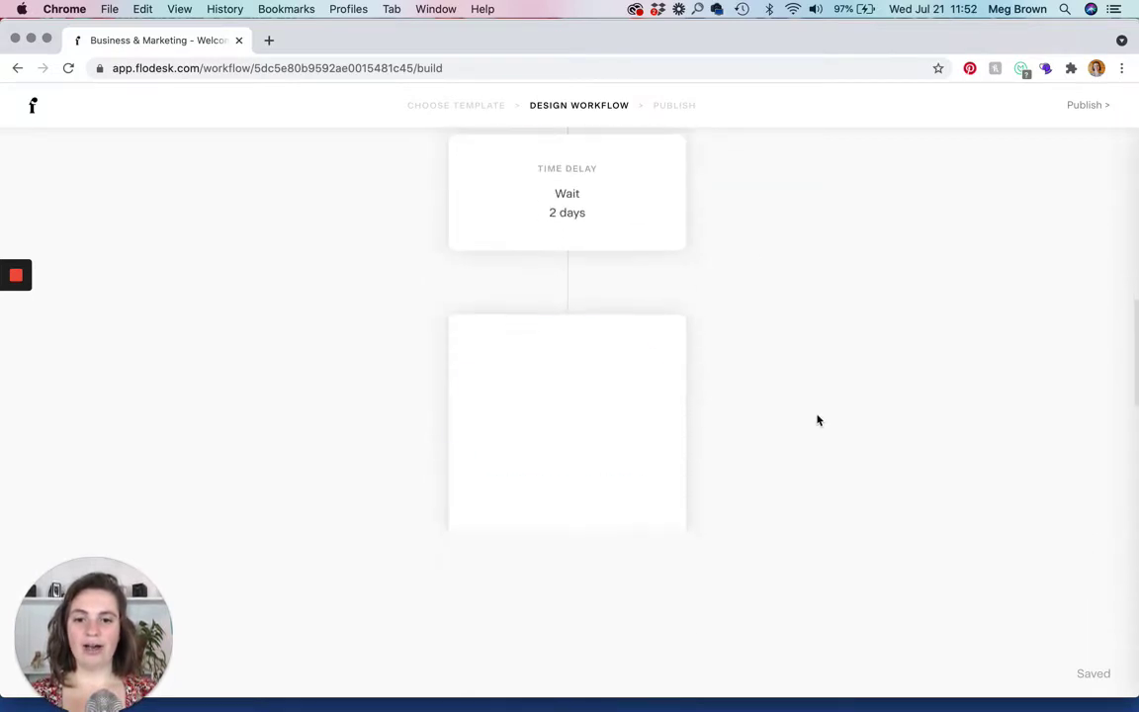
{"action": "scroll", "coordinate": [817, 420], "scroll_direction": "down", "scroll_amount": 15}
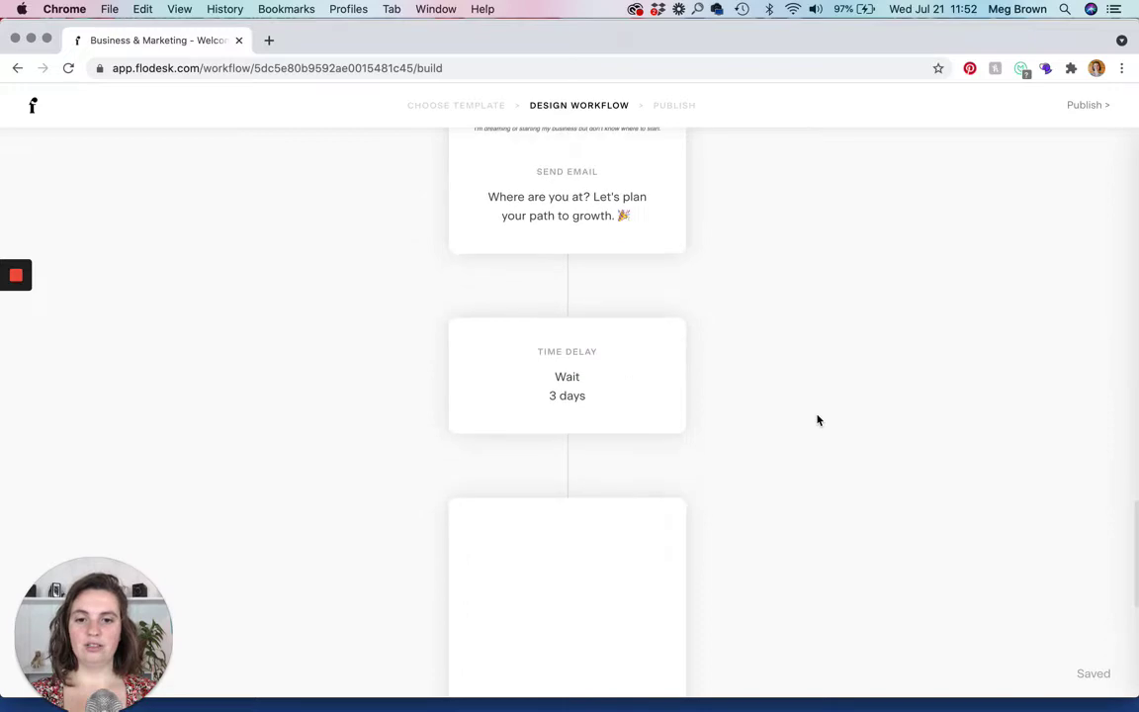
{"action": "scroll", "coordinate": [817, 420], "scroll_direction": "up", "scroll_amount": 20}
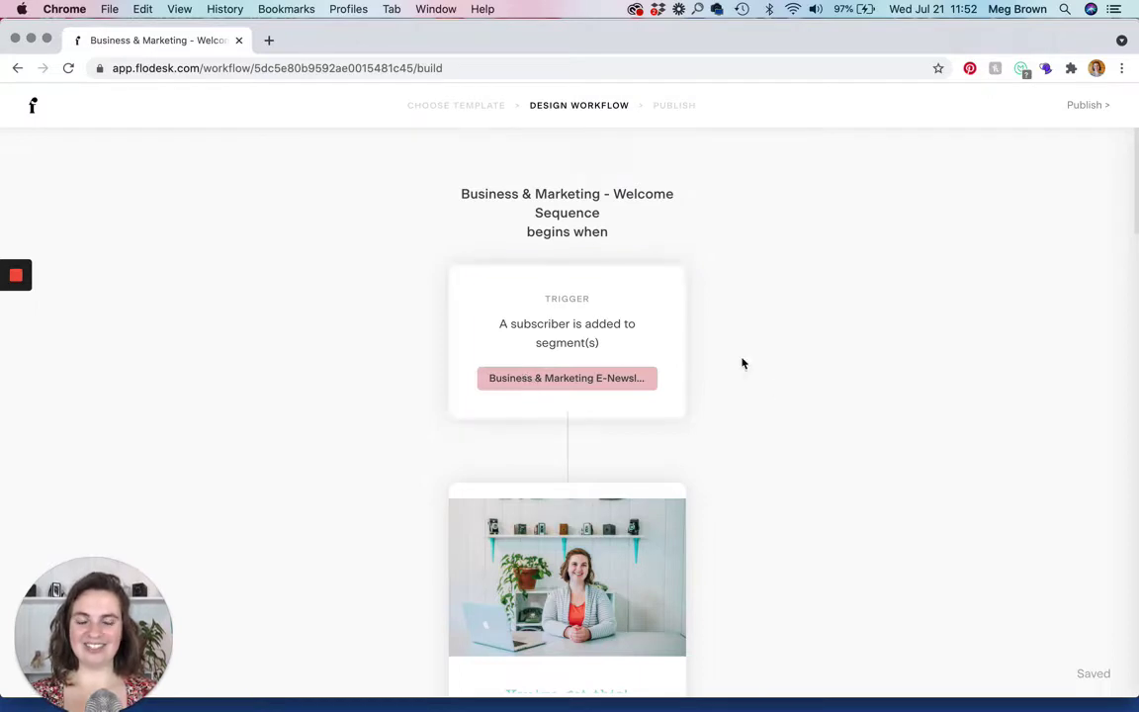
{"action": "scroll", "coordinate": [775, 400], "scroll_direction": "down", "scroll_amount": 5}
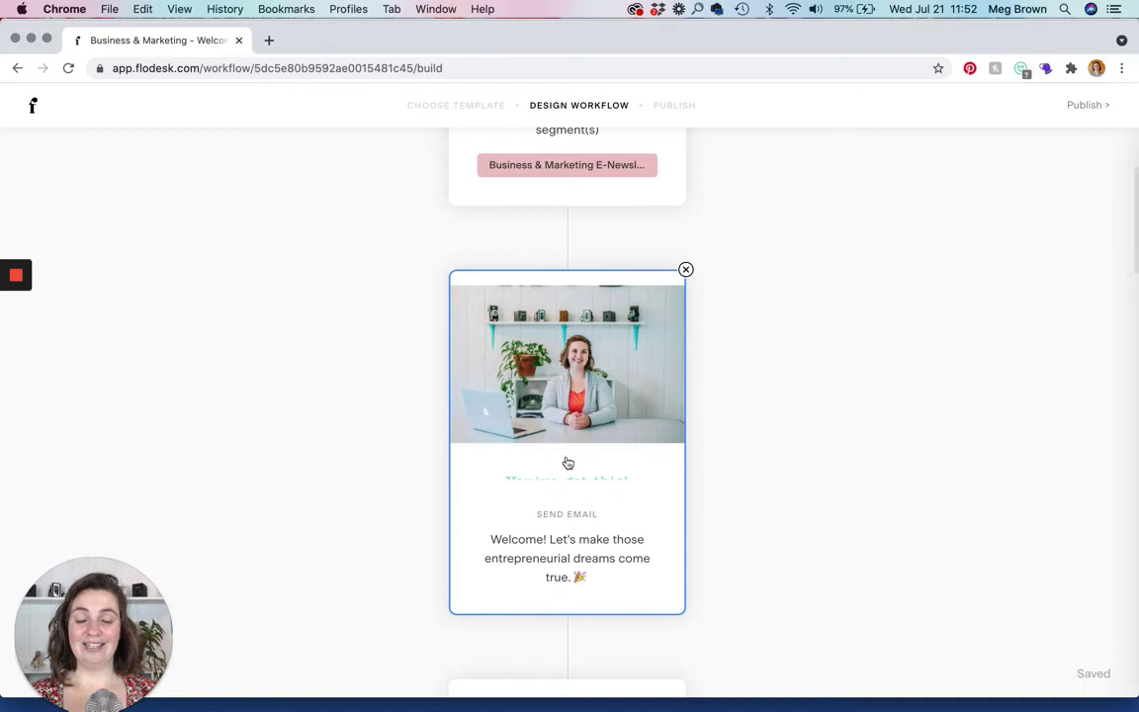
{"action": "scroll", "coordinate": [755, 490], "scroll_direction": "down", "scroll_amount": 4}
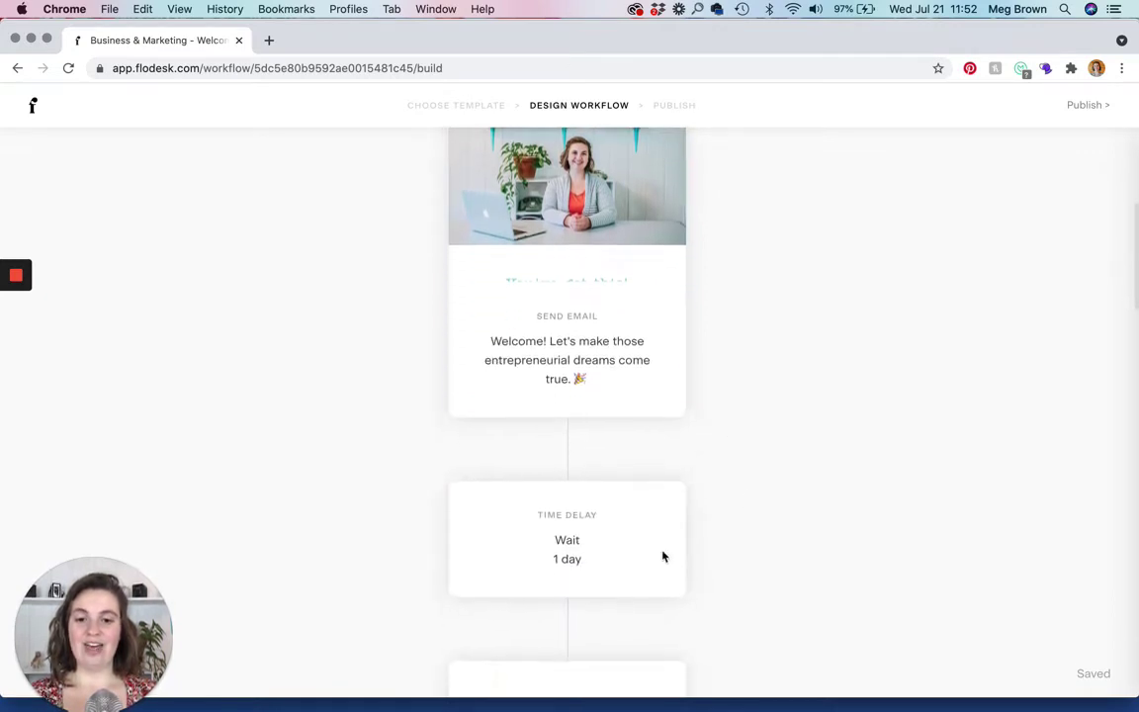
{"action": "scroll", "coordinate": [625, 515], "scroll_direction": "down", "scroll_amount": 5}
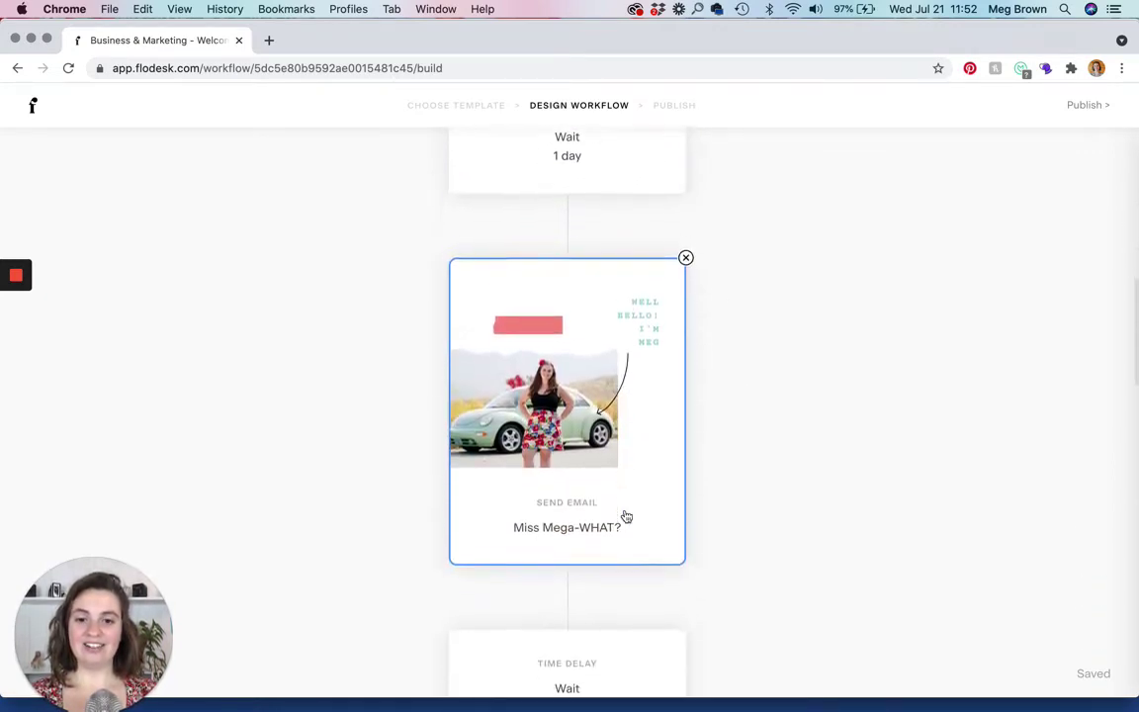
{"action": "scroll", "coordinate": [572, 369], "scroll_direction": "down", "scroll_amount": 3}
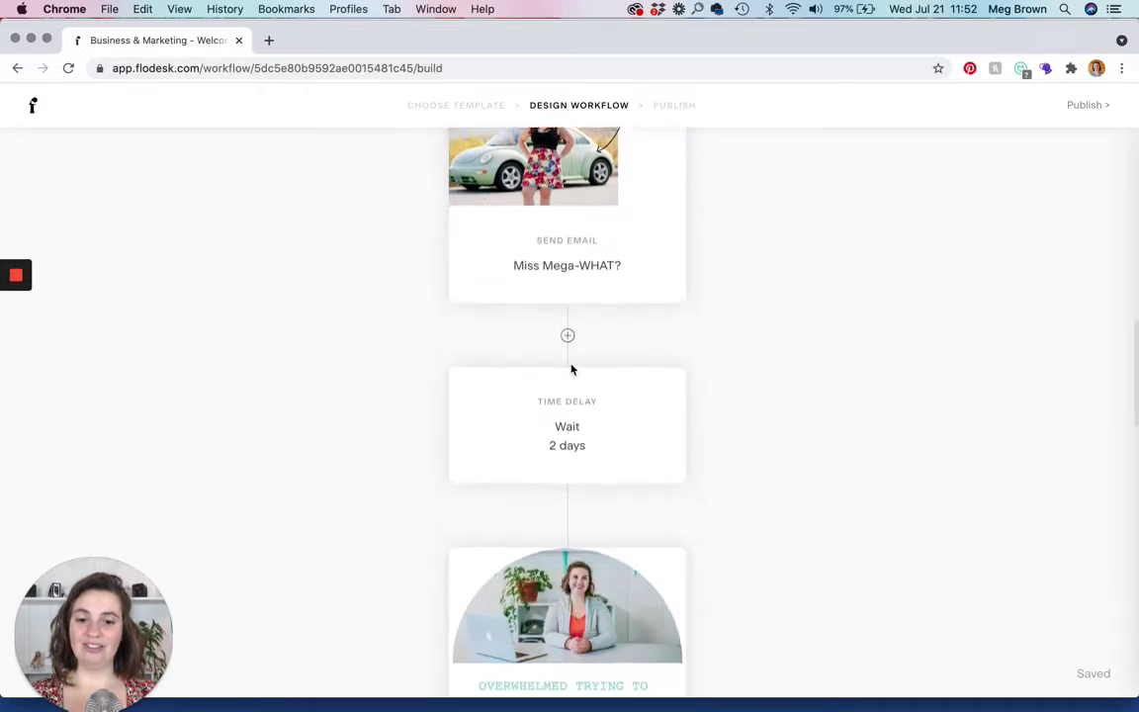
{"action": "scroll", "coordinate": [546, 425], "scroll_direction": "down", "scroll_amount": 3}
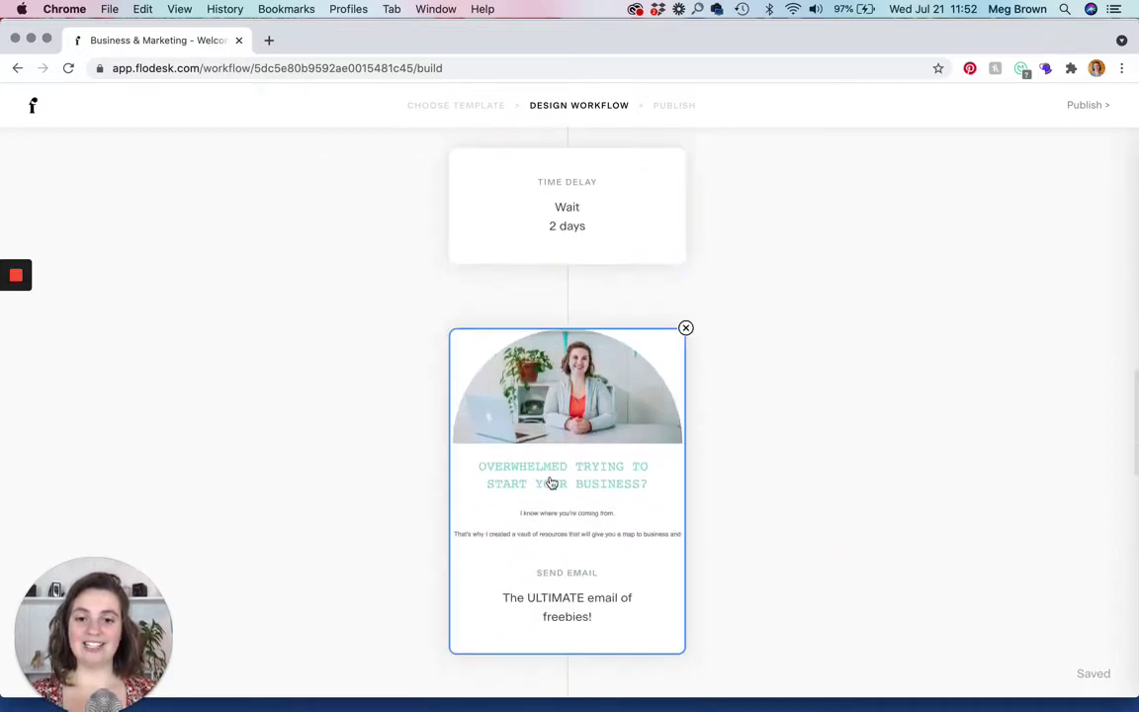
{"action": "scroll", "coordinate": [551, 481], "scroll_direction": "down", "scroll_amount": 1}
{"action": "scroll", "coordinate": [549, 481], "scroll_direction": "down", "scroll_amount": 3}
{"action": "scroll", "coordinate": [554, 464], "scroll_direction": "down", "scroll_amount": 4}
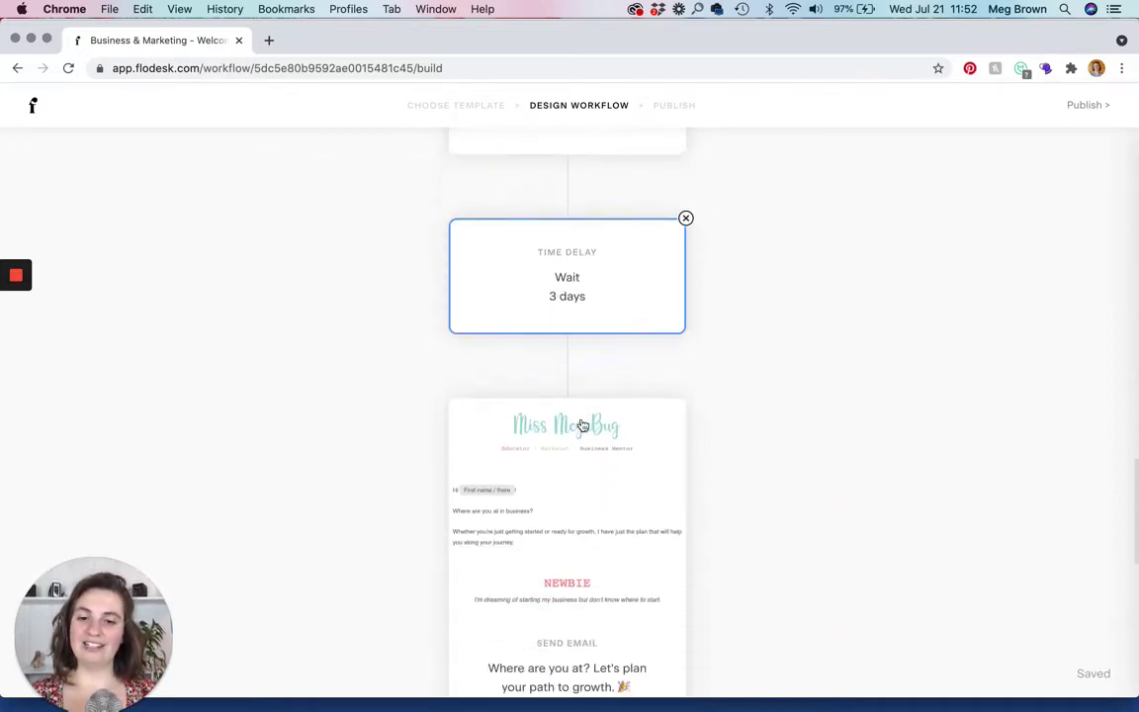
{"action": "scroll", "coordinate": [552, 389], "scroll_direction": "down", "scroll_amount": 3}
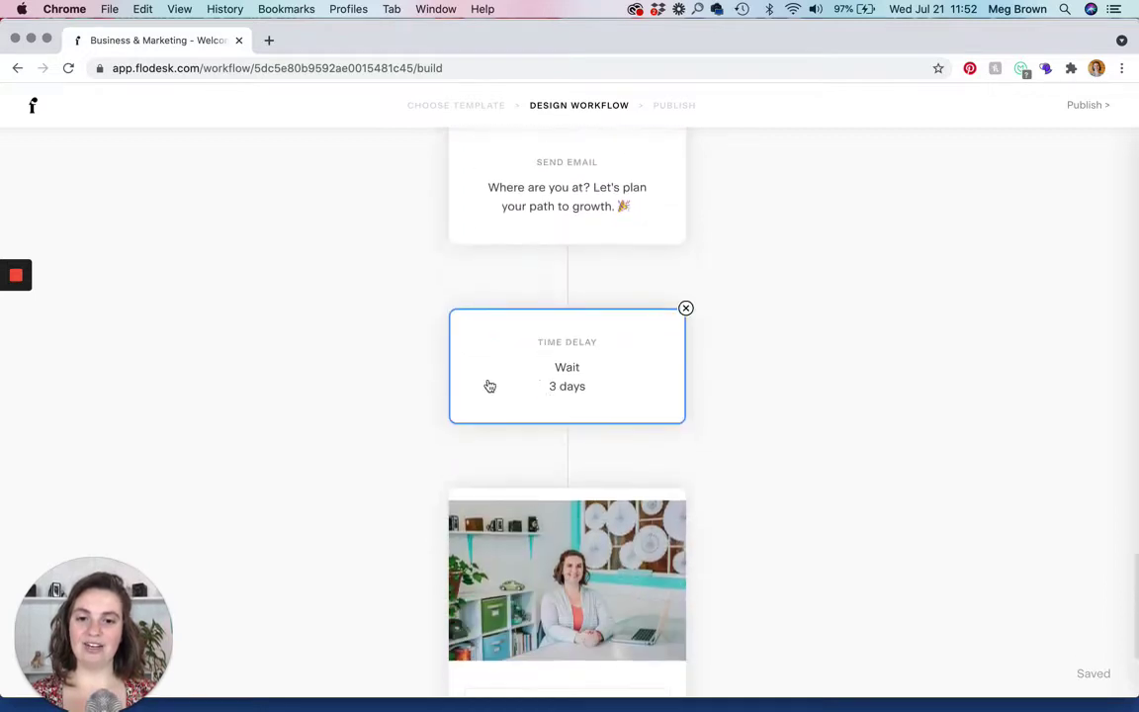
{"action": "scroll", "coordinate": [528, 391], "scroll_direction": "down", "scroll_amount": 2}
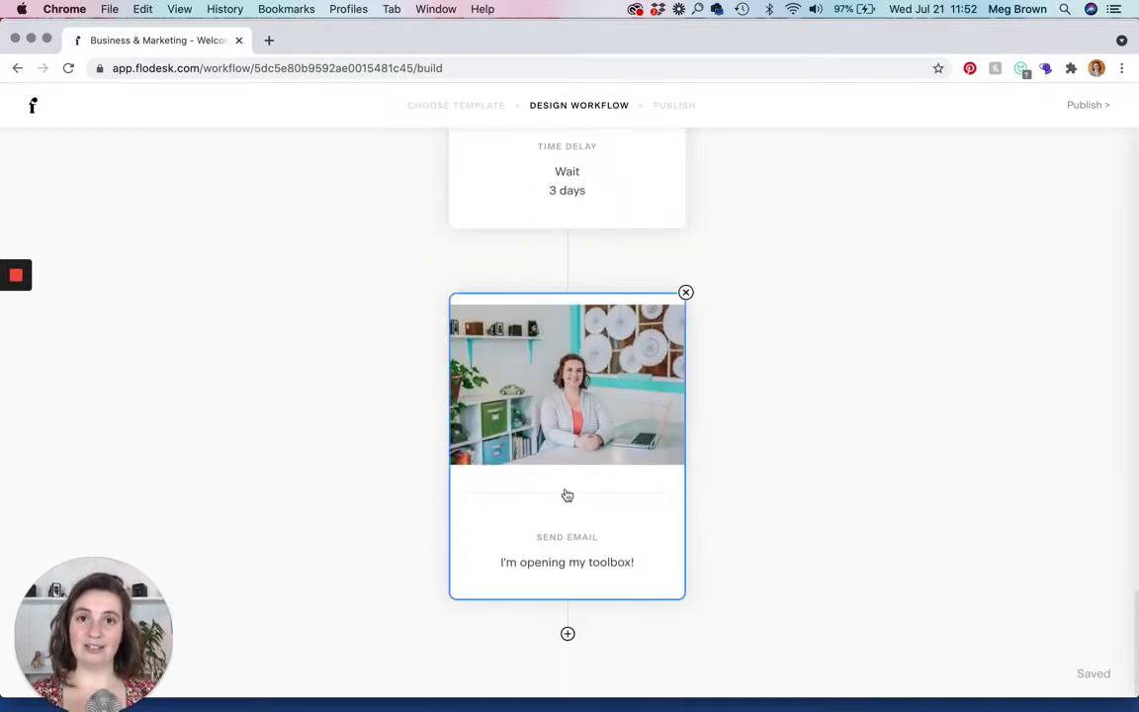
{"action": "scroll", "coordinate": [794, 466], "scroll_direction": "up", "scroll_amount": 5}
{"action": "scroll", "coordinate": [793, 465], "scroll_direction": "down", "scroll_amount": 1}
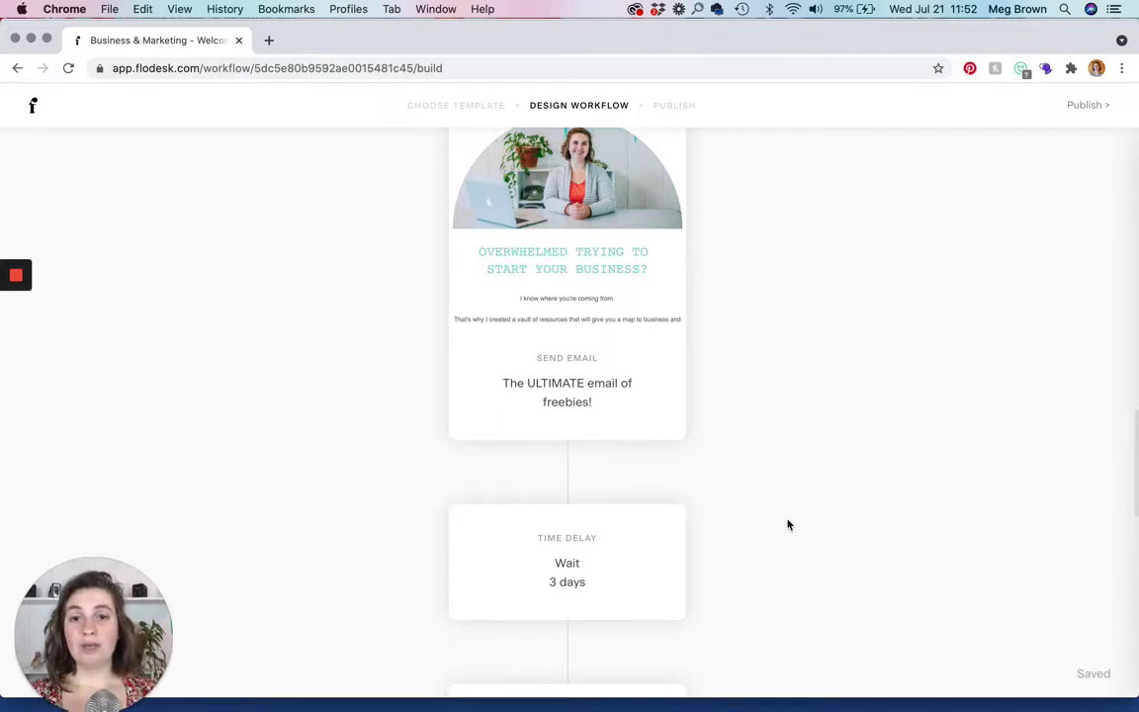
{"action": "scroll", "coordinate": [734, 545], "scroll_direction": "up", "scroll_amount": 2}
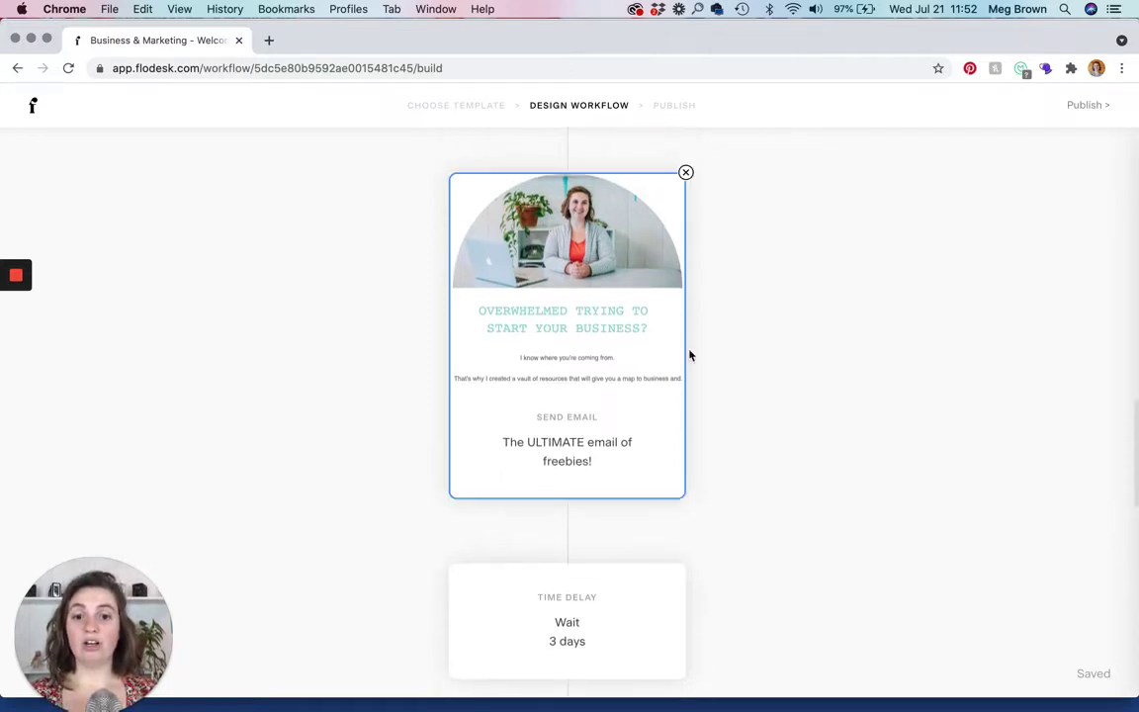
{"action": "scroll", "coordinate": [782, 407], "scroll_direction": "up", "scroll_amount": 3}
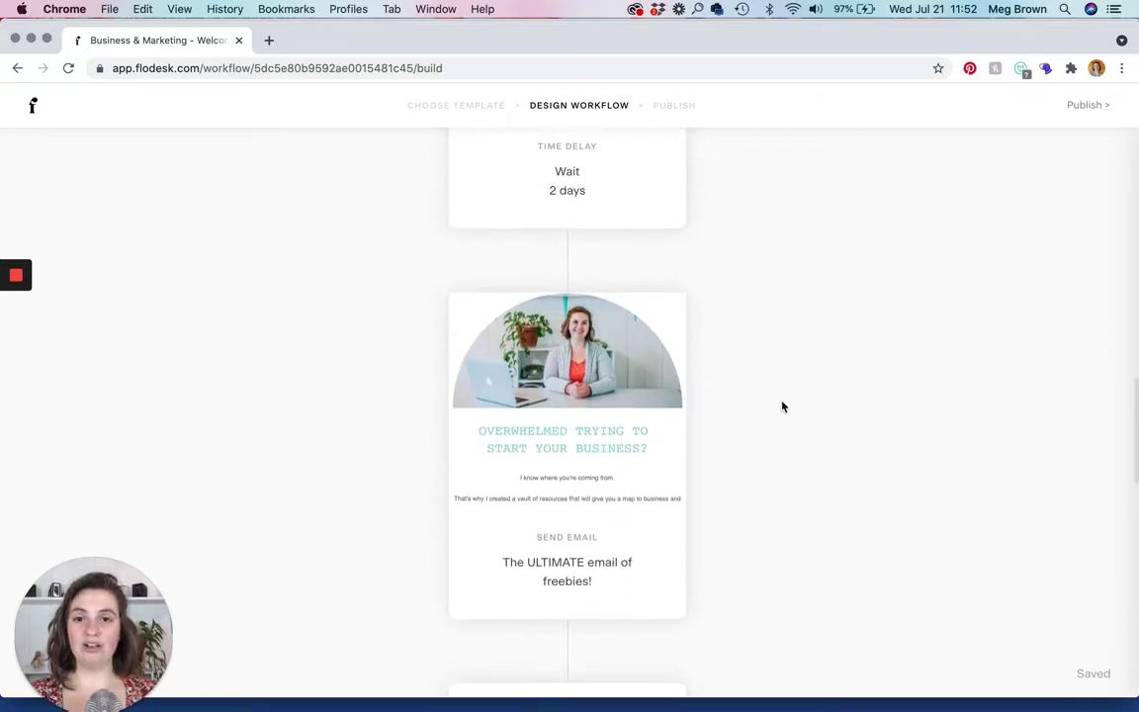
{"action": "scroll", "coordinate": [781, 406], "scroll_direction": "up", "scroll_amount": 10}
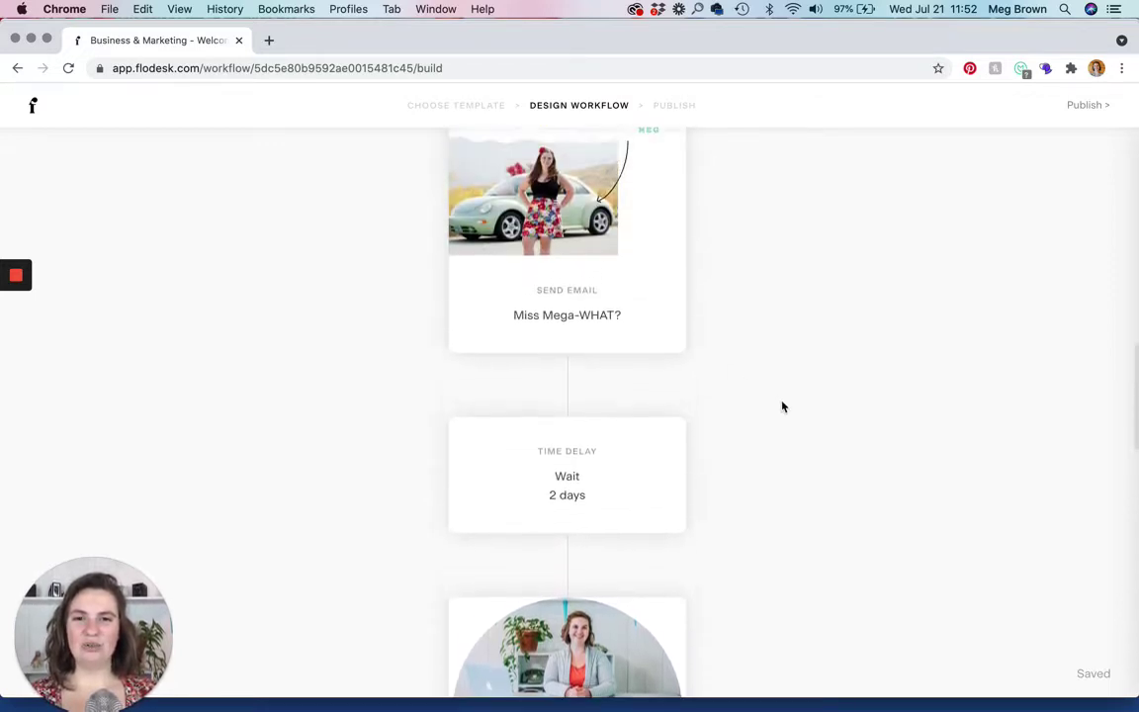
{"action": "scroll", "coordinate": [782, 406], "scroll_direction": "up", "scroll_amount": 3}
{"action": "scroll", "coordinate": [782, 406], "scroll_direction": "up", "scroll_amount": 2}
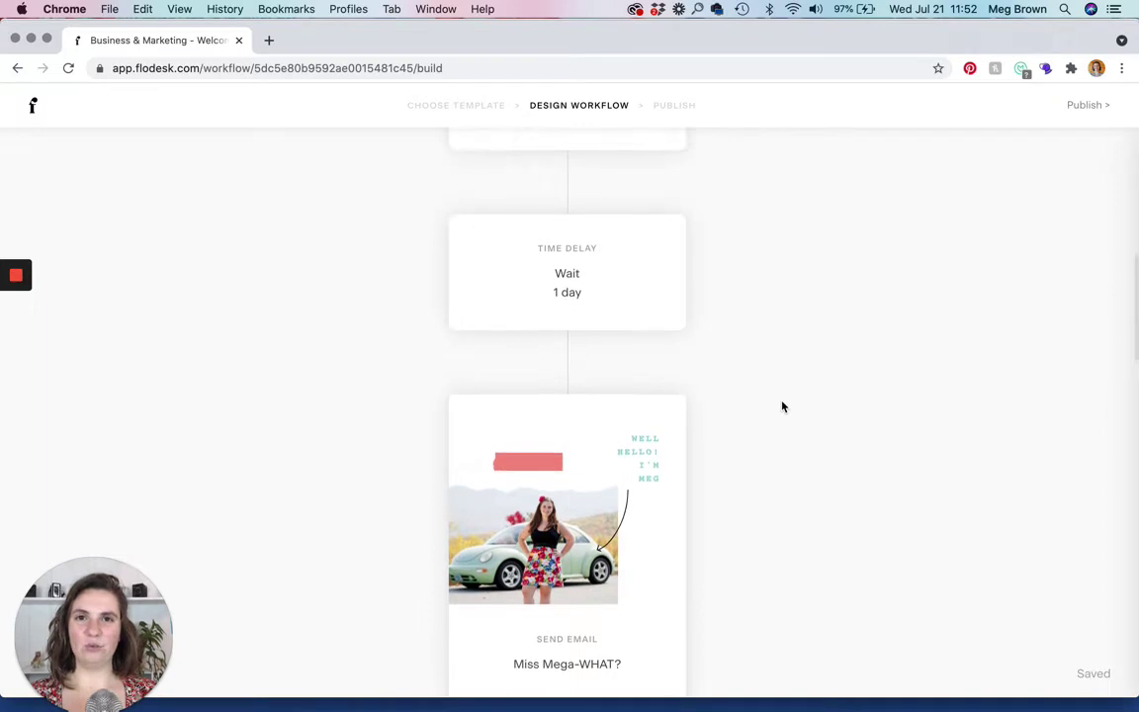
{"action": "scroll", "coordinate": [782, 406], "scroll_direction": "up", "scroll_amount": 12}
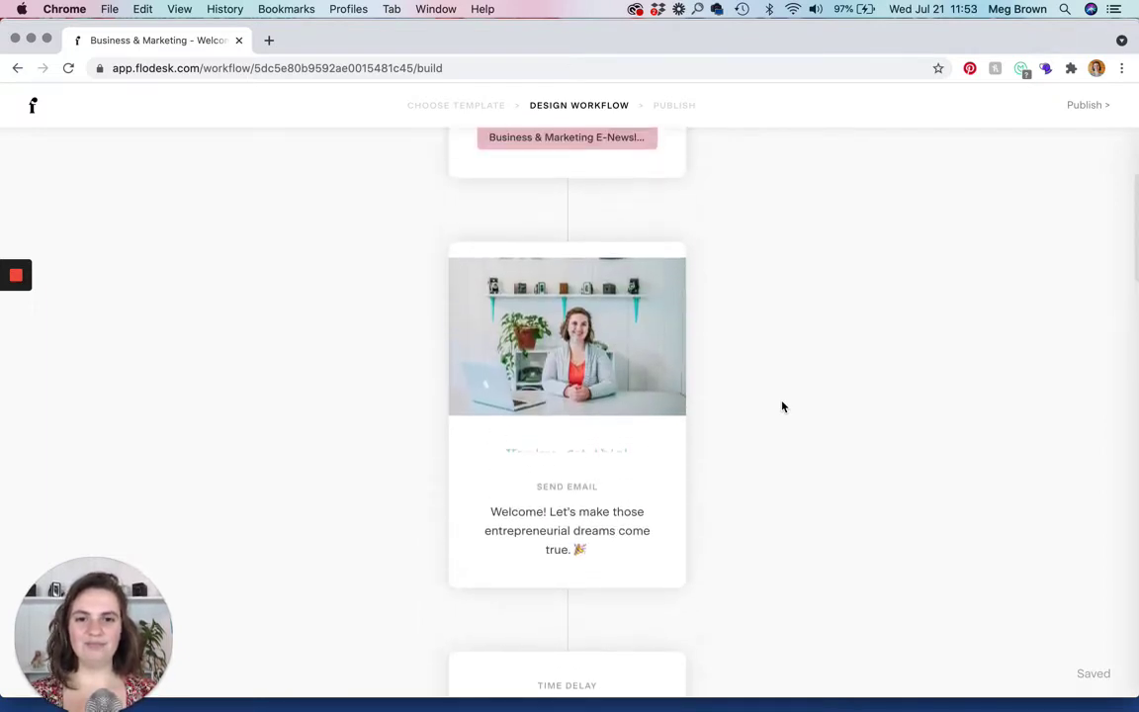
{"action": "scroll", "coordinate": [782, 406], "scroll_direction": "up", "scroll_amount": 3}
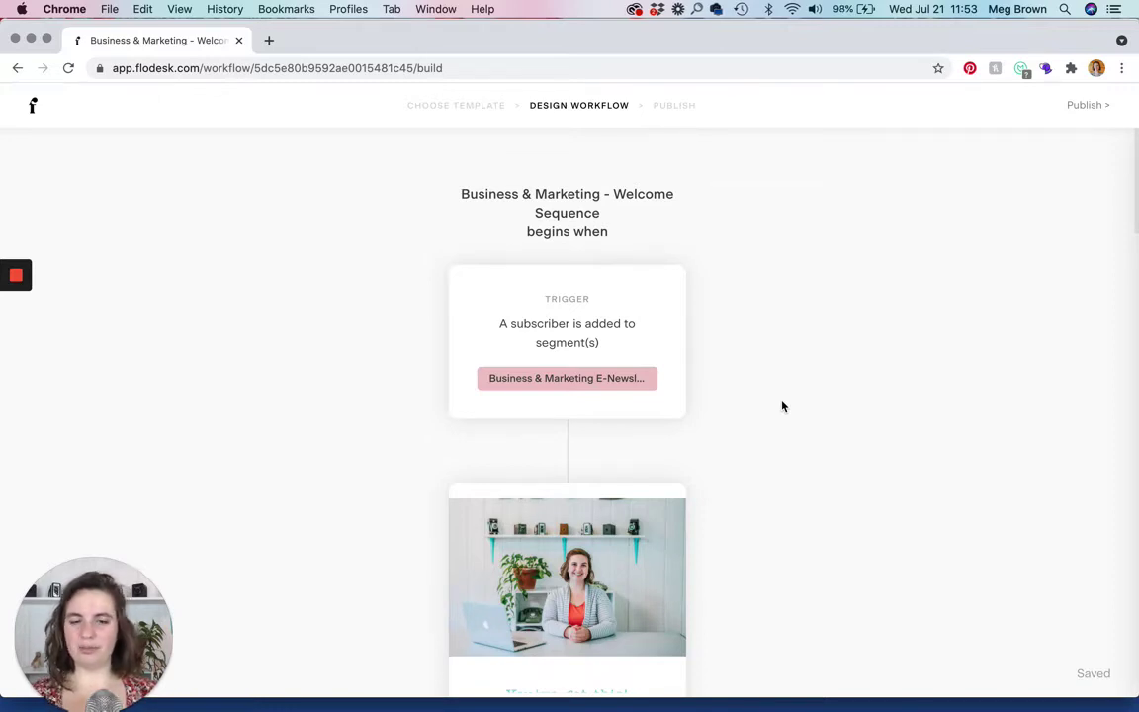
{"action": "scroll", "coordinate": [782, 406], "scroll_direction": "down", "scroll_amount": 6}
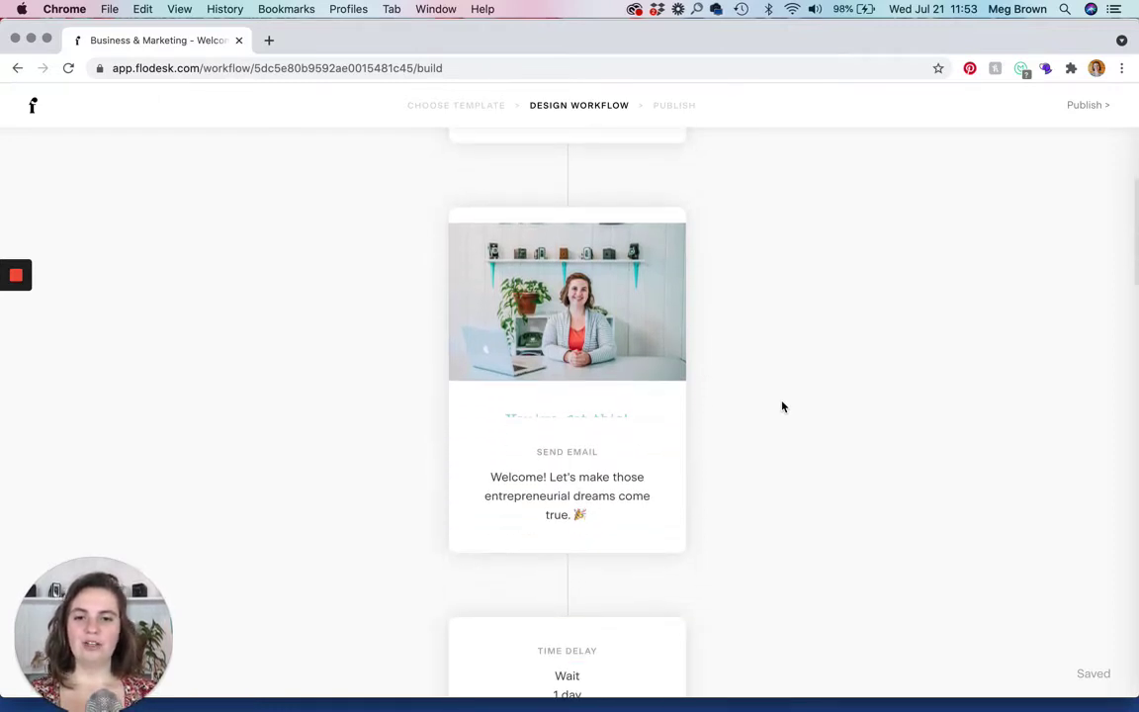
{"action": "left_click", "coordinate": [533, 365]}
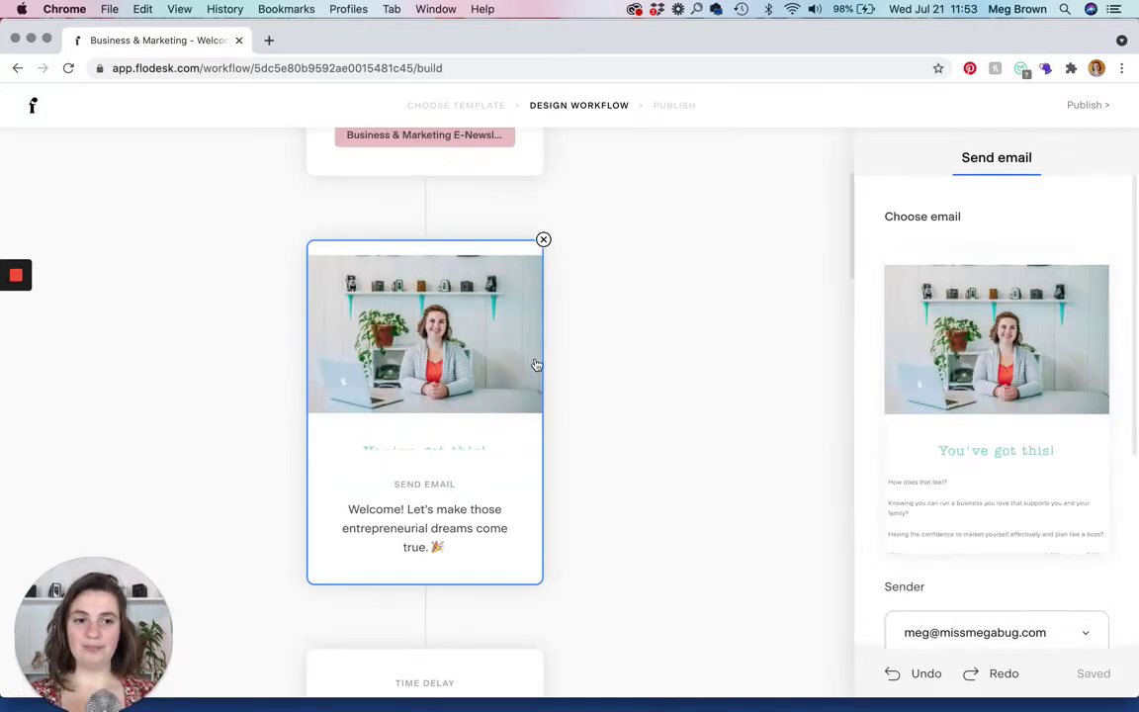
{"action": "left_click", "coordinate": [997, 407]}
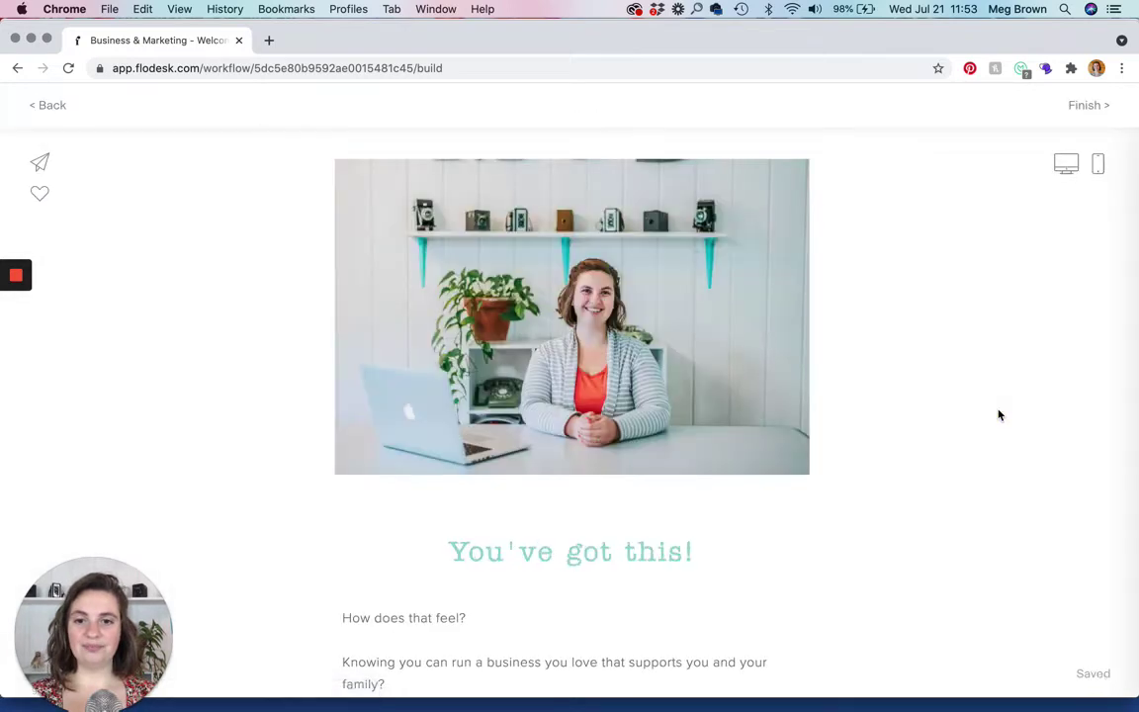
{"action": "scroll", "coordinate": [914, 448], "scroll_direction": "down", "scroll_amount": 6}
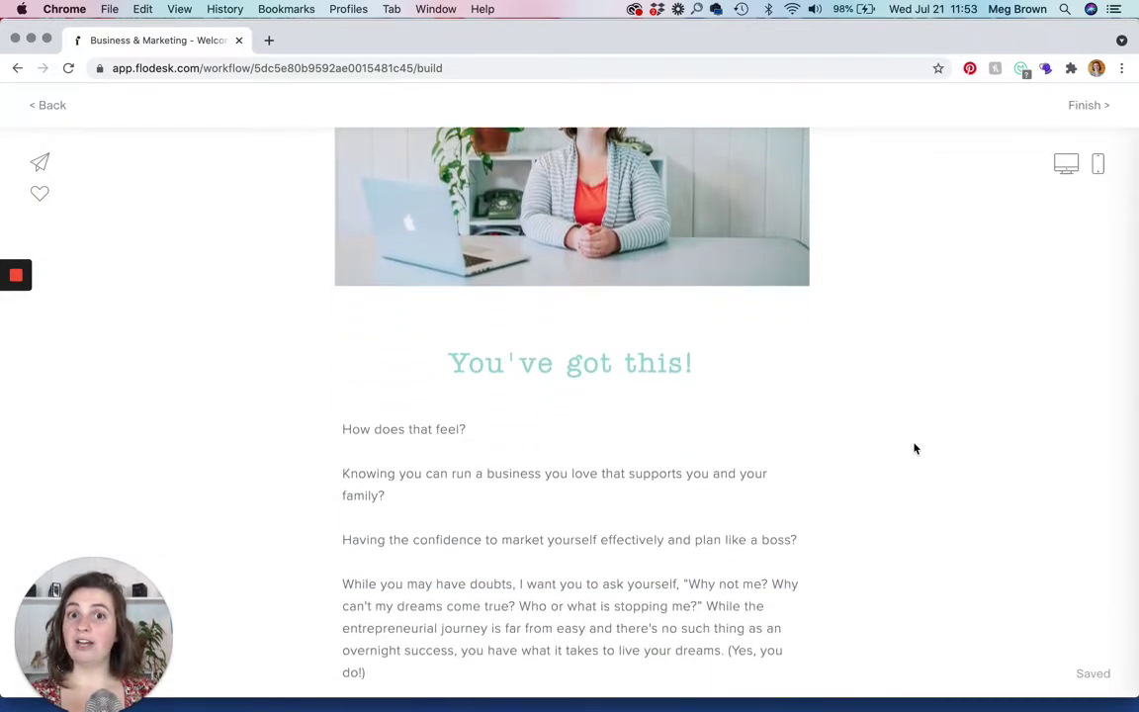
{"action": "scroll", "coordinate": [914, 449], "scroll_direction": "down", "scroll_amount": 3}
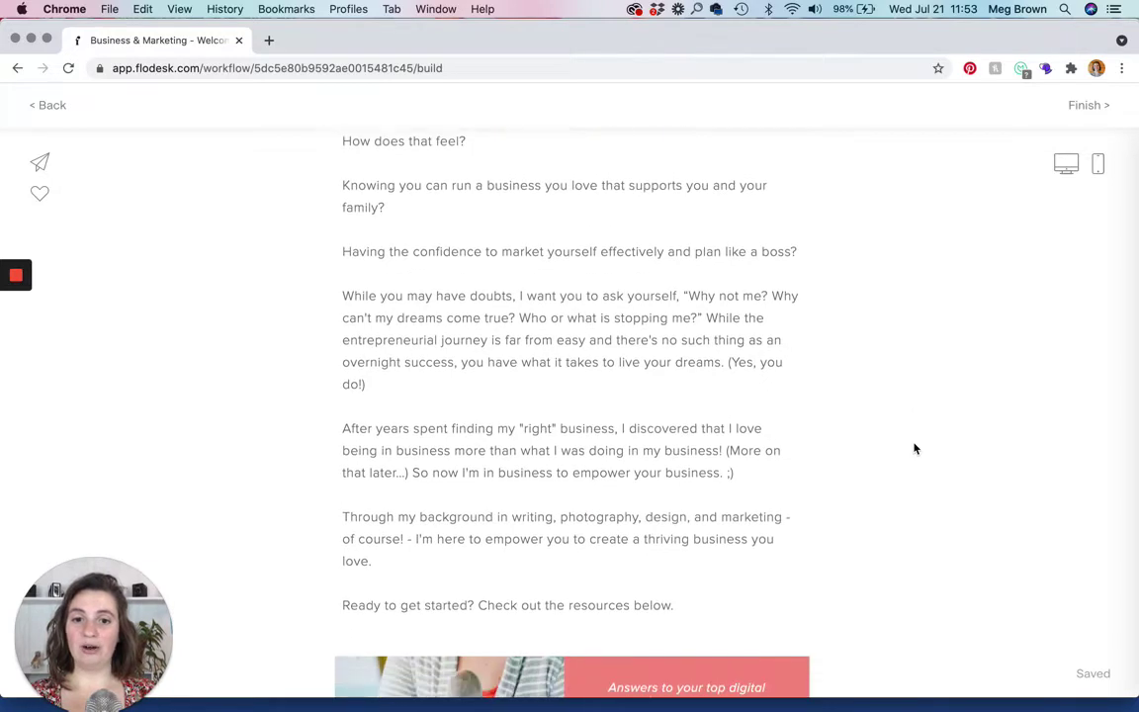
{"action": "scroll", "coordinate": [915, 449], "scroll_direction": "down", "scroll_amount": 2}
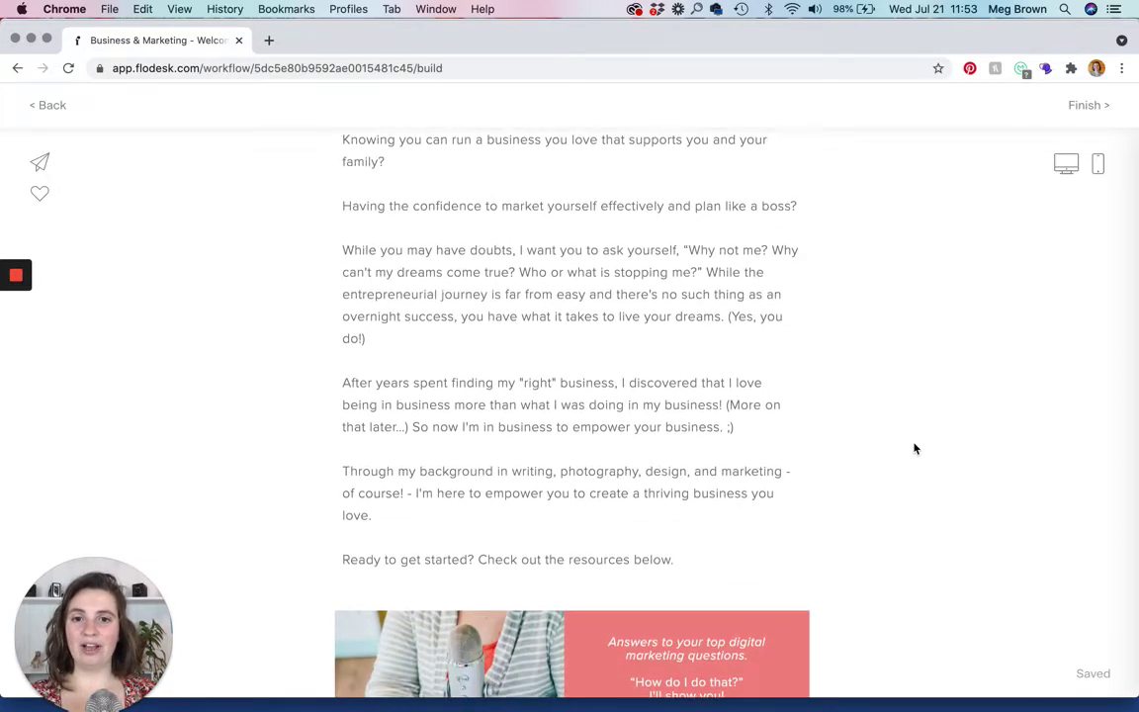
{"action": "scroll", "coordinate": [914, 448], "scroll_direction": "down", "scroll_amount": 8}
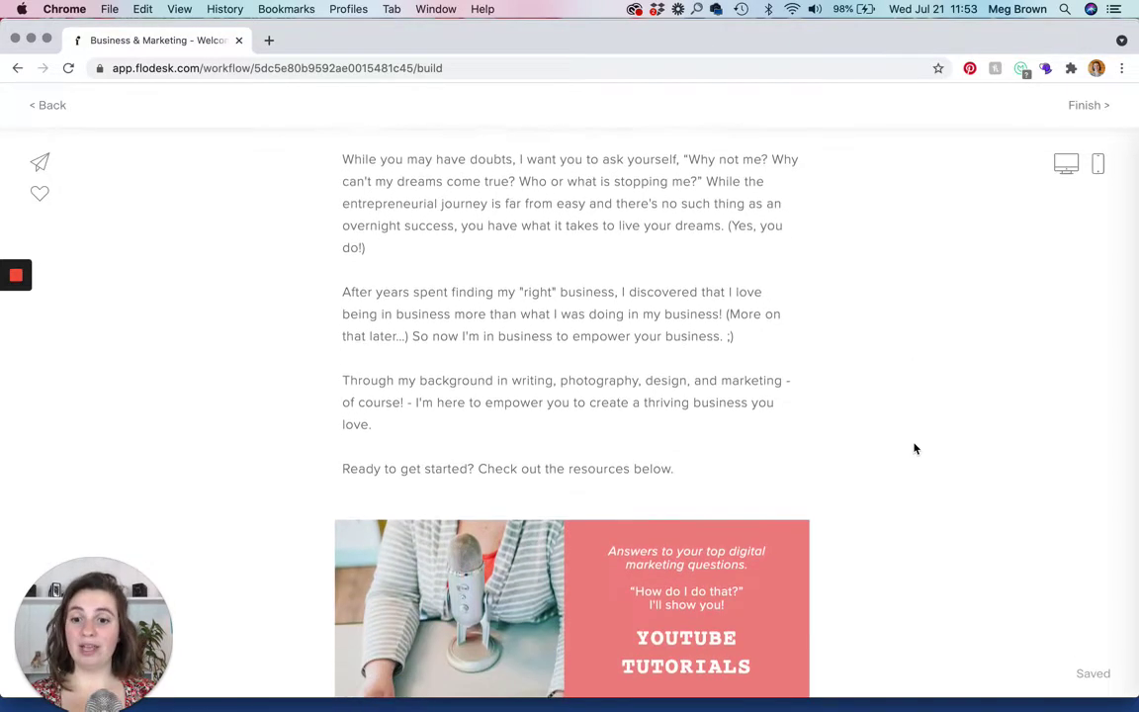
{"action": "scroll", "coordinate": [914, 448], "scroll_direction": "down", "scroll_amount": 10}
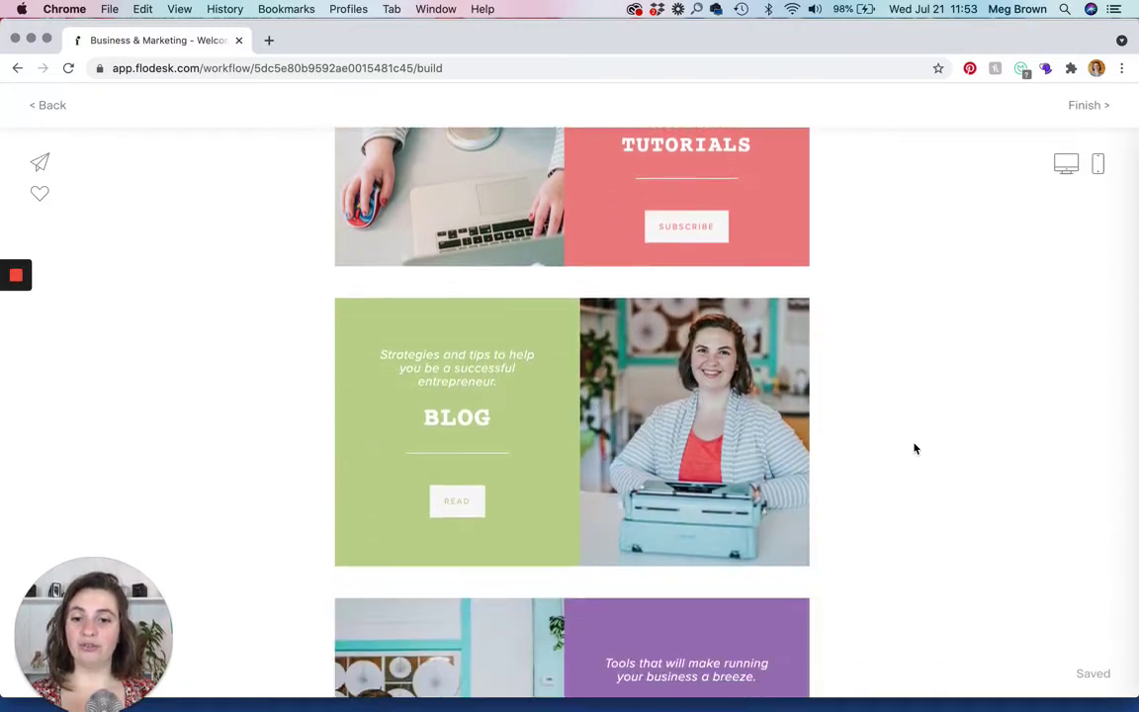
{"action": "scroll", "coordinate": [914, 448], "scroll_direction": "down", "scroll_amount": 7}
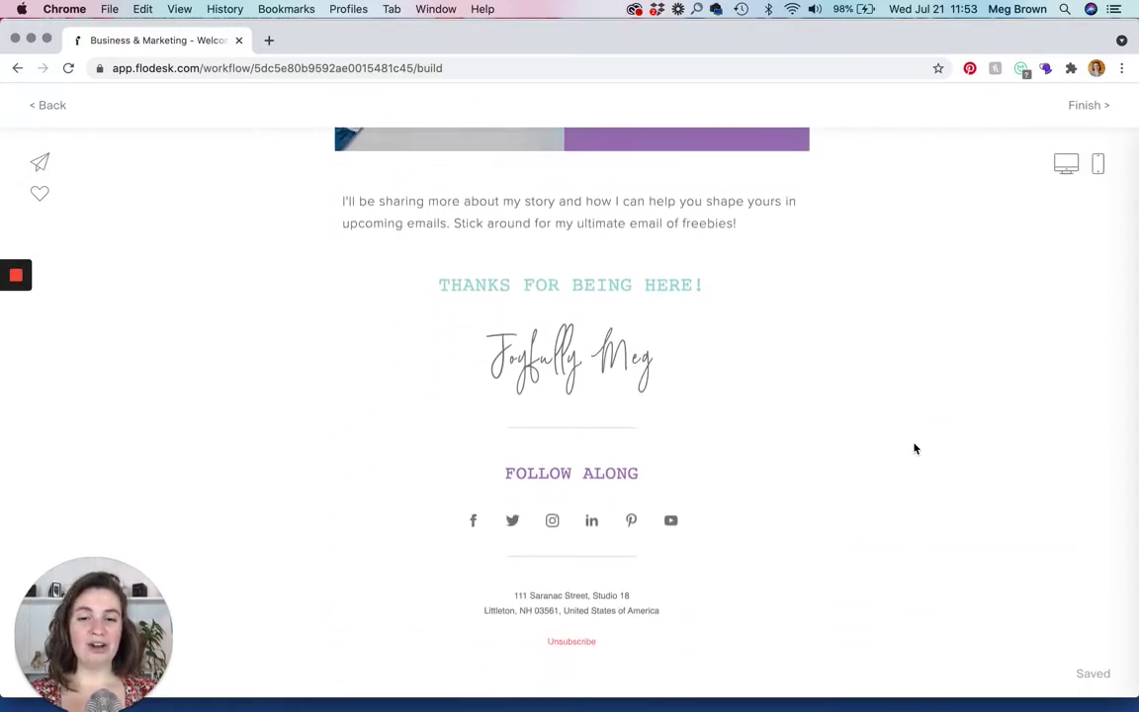
{"action": "scroll", "coordinate": [915, 449], "scroll_direction": "up", "scroll_amount": 20}
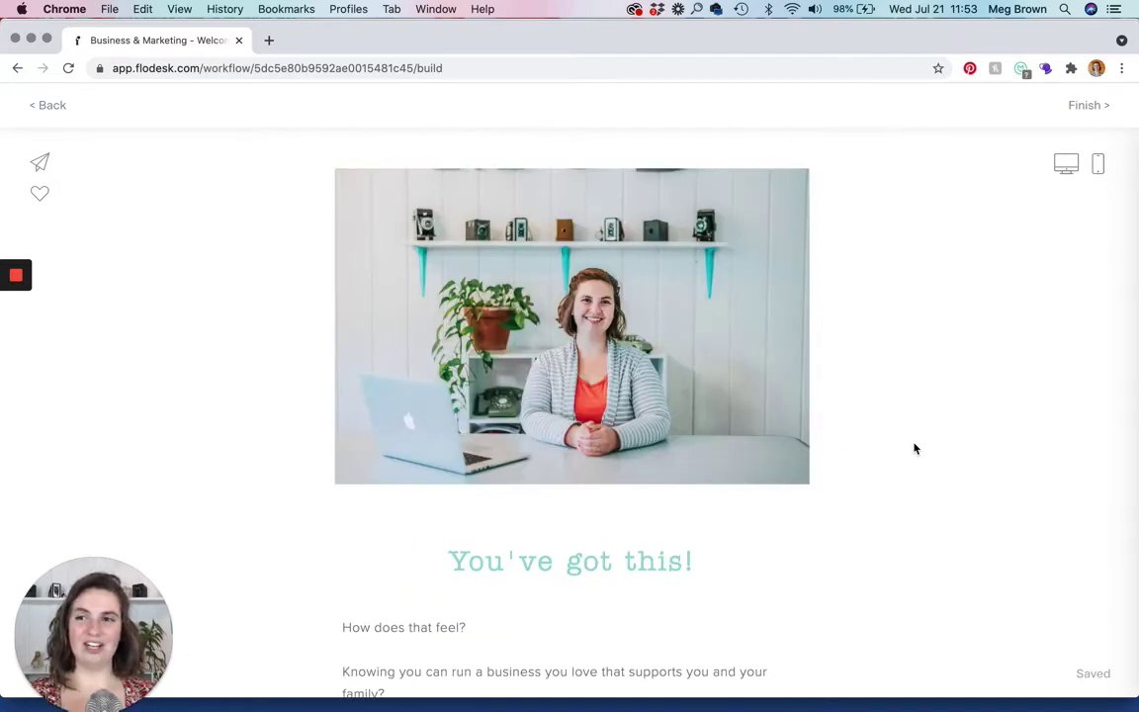
{"action": "left_click", "coordinate": [46, 105]}
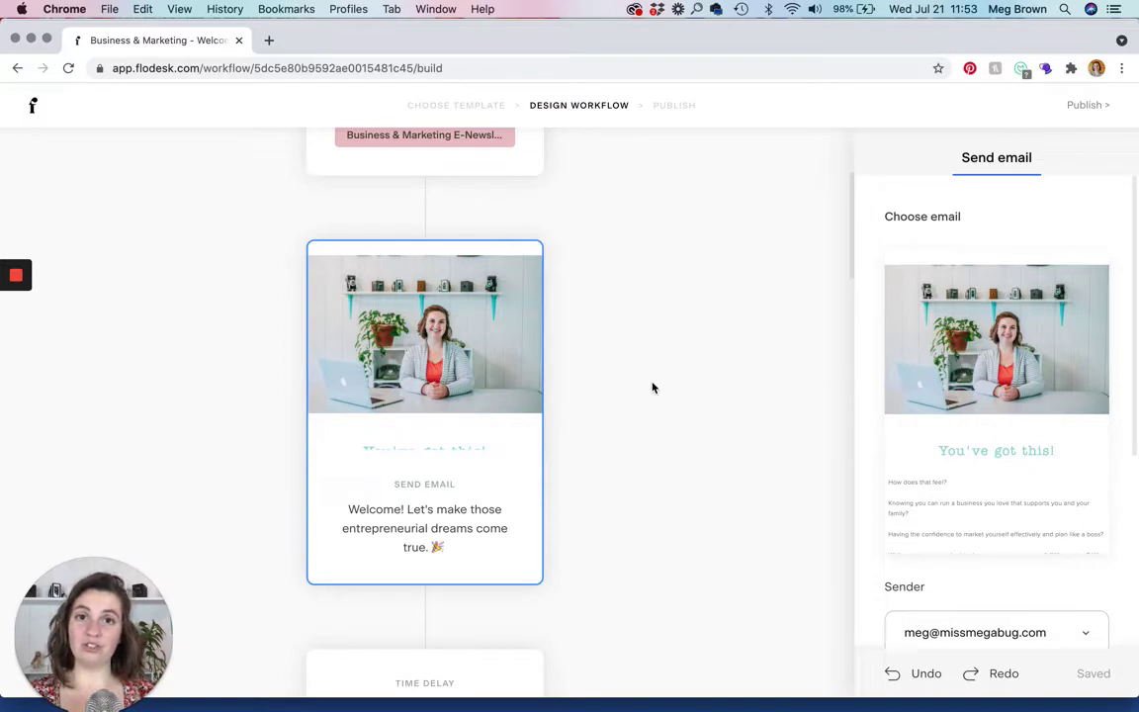
Check the ULTIMATE email of freebies step, then select the 'Where are you at?' email step.
{"action": "scroll", "coordinate": [652, 388], "scroll_direction": "down", "scroll_amount": 10}
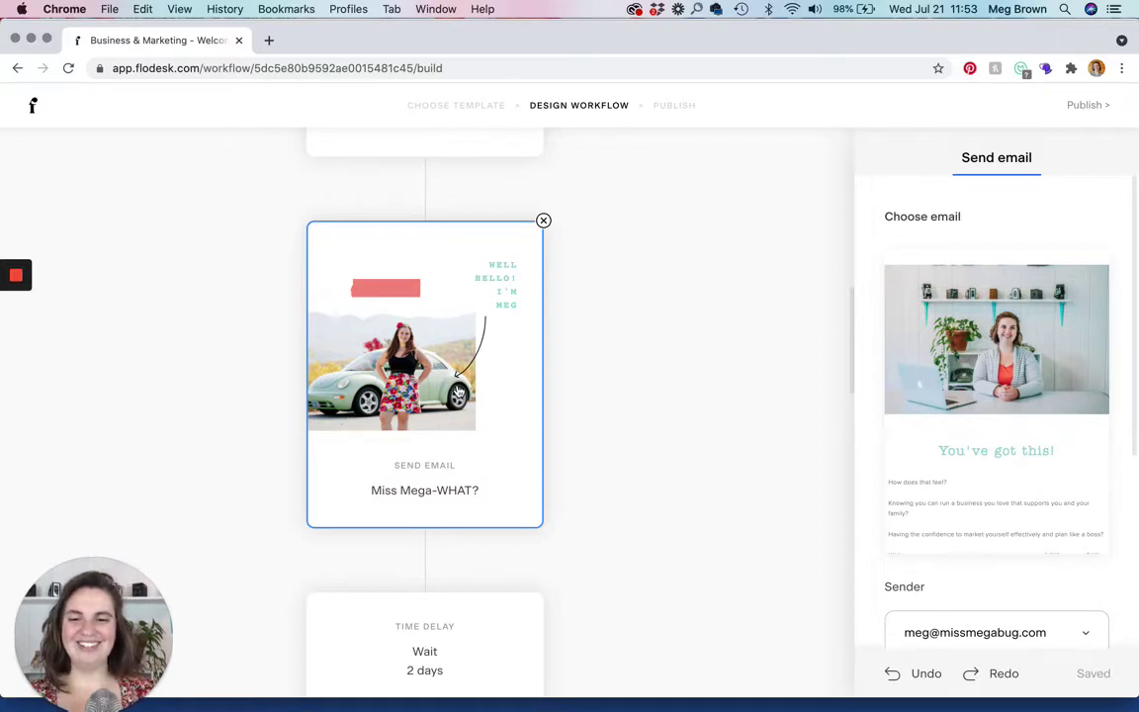
{"action": "scroll", "coordinate": [427, 346], "scroll_direction": "down", "scroll_amount": 10}
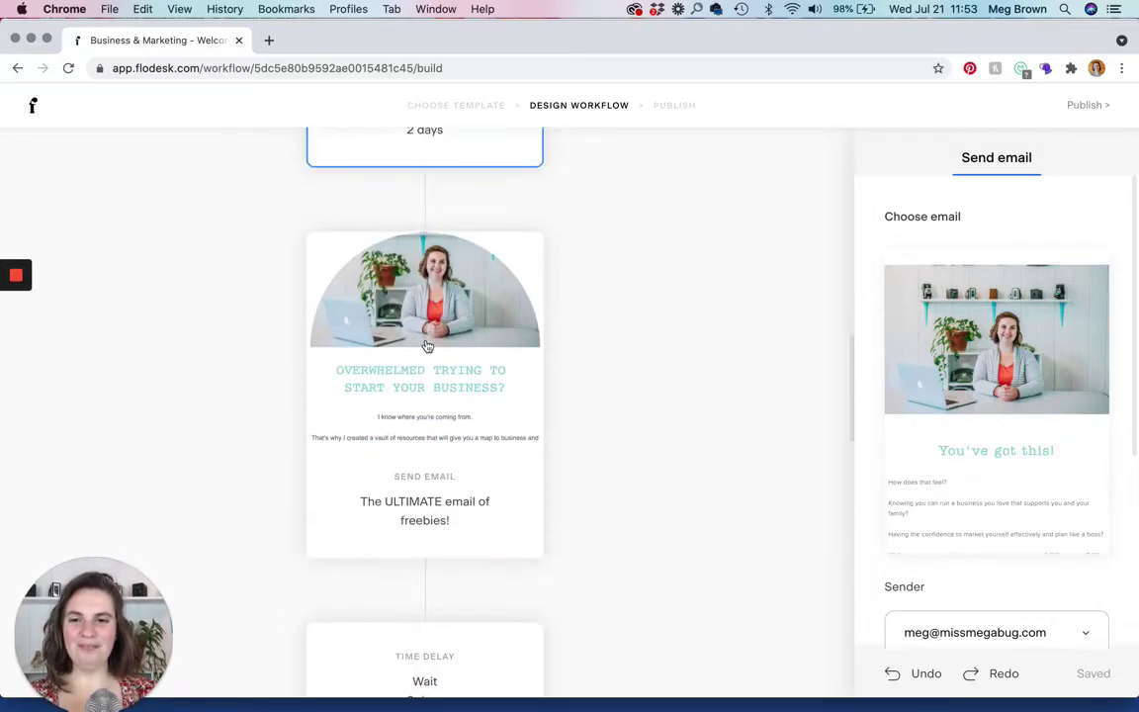
{"action": "left_click", "coordinate": [427, 346]}
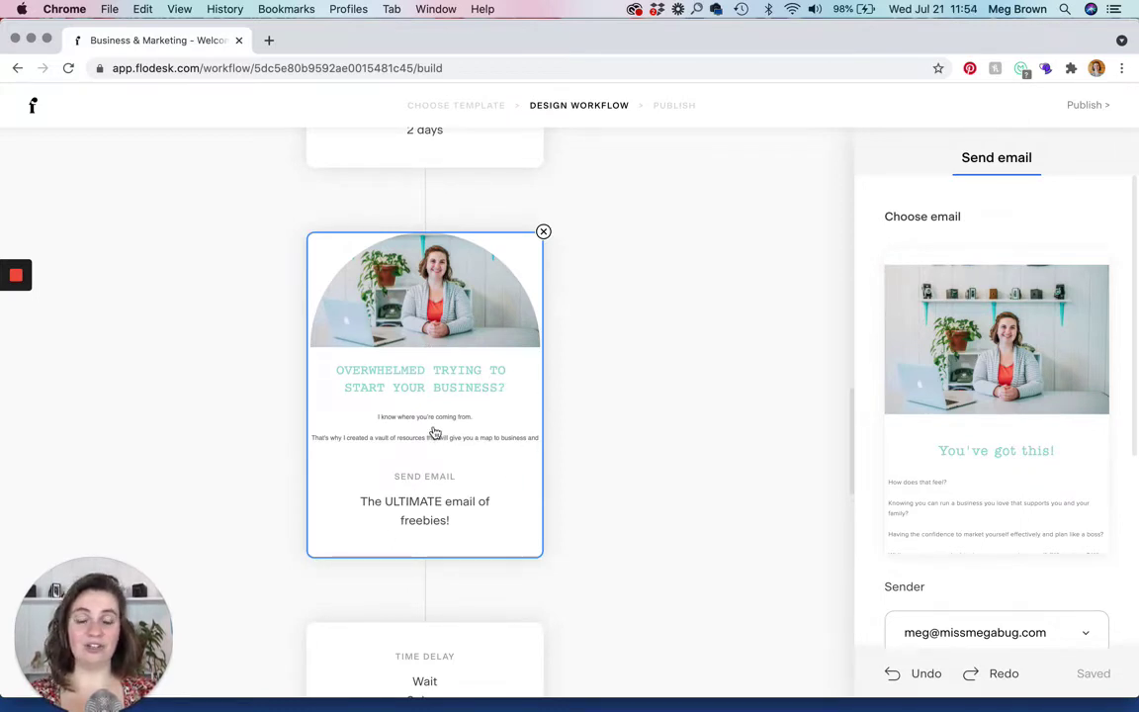
{"action": "scroll", "coordinate": [434, 432], "scroll_direction": "down", "scroll_amount": 5}
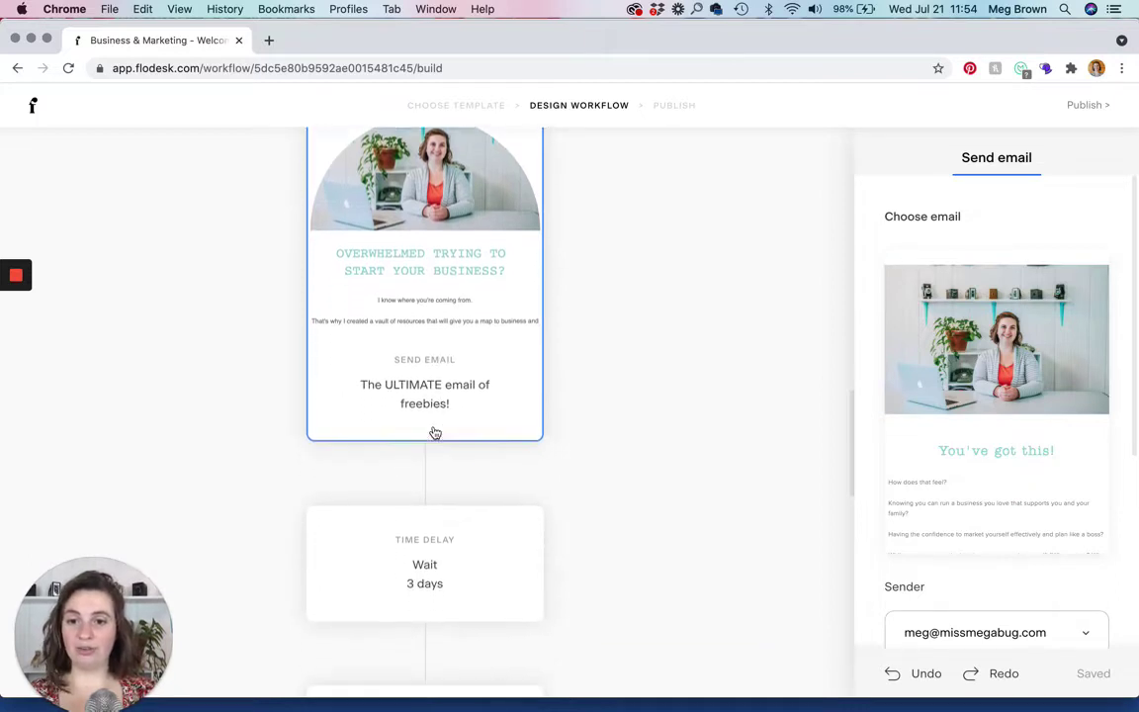
{"action": "scroll", "coordinate": [434, 432], "scroll_direction": "down", "scroll_amount": 1}
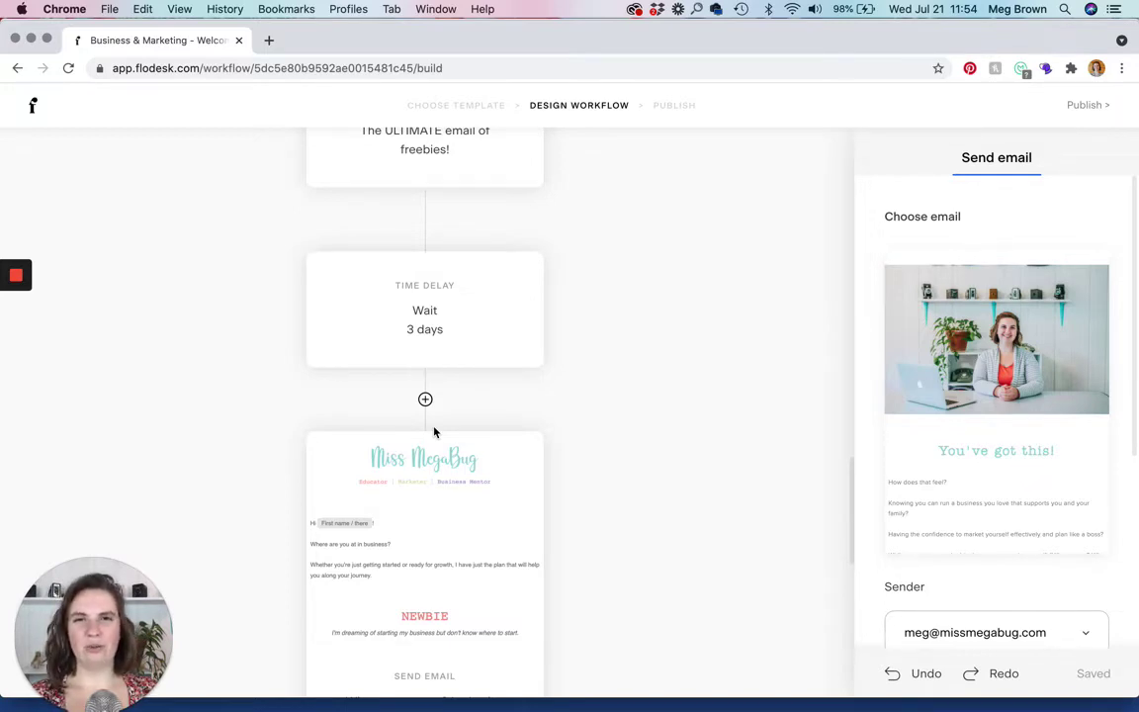
{"action": "scroll", "coordinate": [434, 432], "scroll_direction": "down", "scroll_amount": 3}
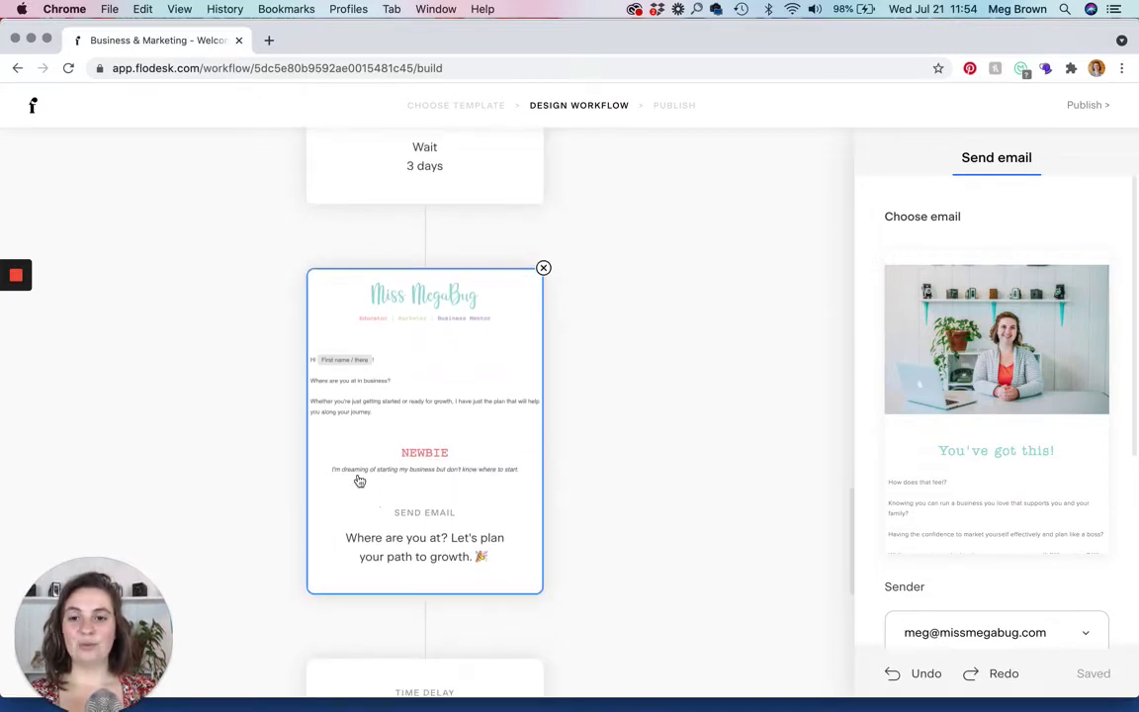
{"action": "left_click", "coordinate": [475, 399]}
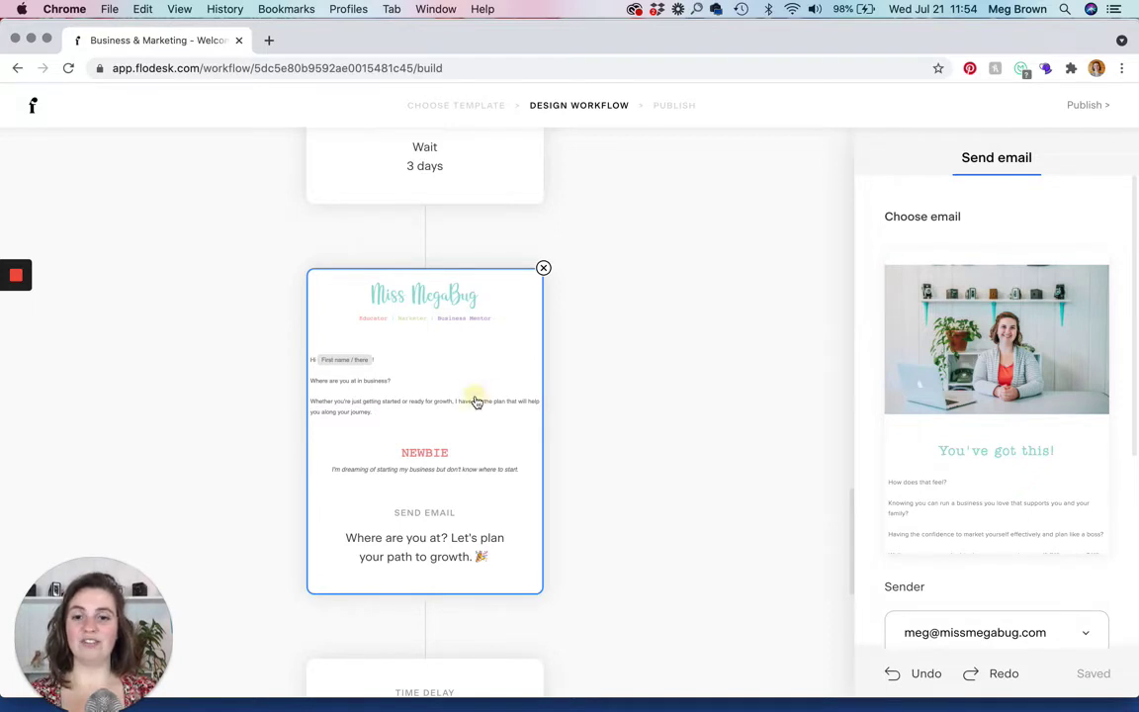
Review the 'Where are you at?' email's NEWBIE, course and Marketing 101 blocks, then return to the workflow.
{"action": "mouse_move", "coordinate": [996, 430]}
{"action": "left_click", "coordinate": [993, 401]}
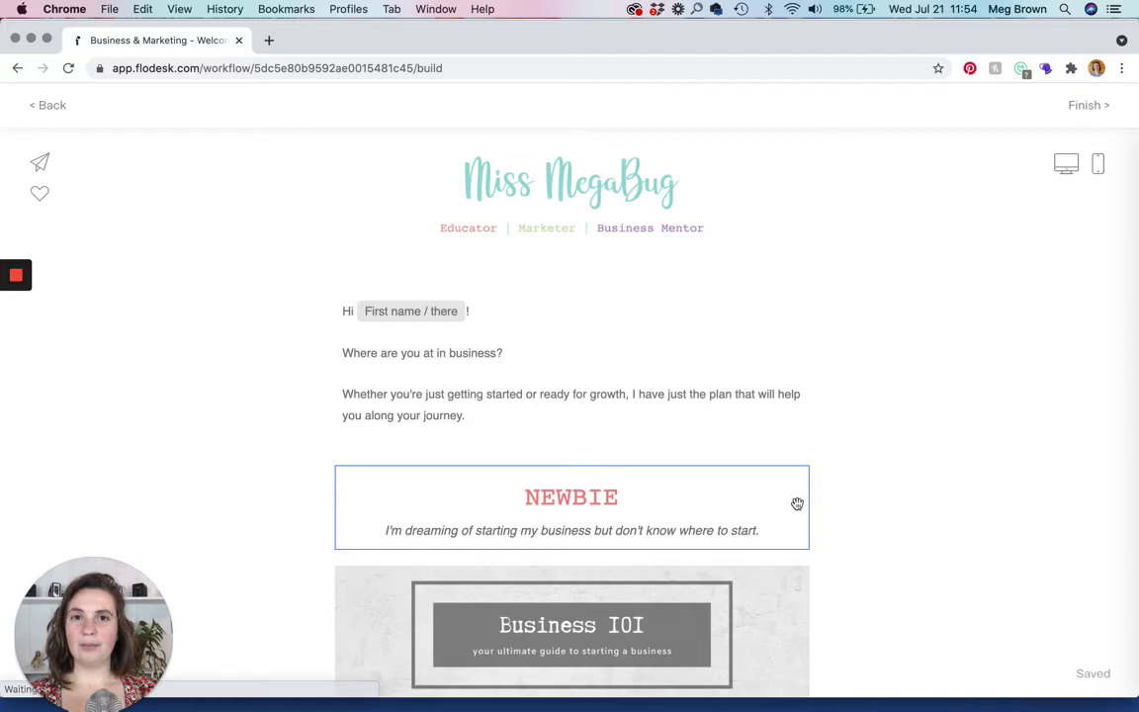
{"action": "scroll", "coordinate": [797, 504], "scroll_direction": "down", "scroll_amount": 1}
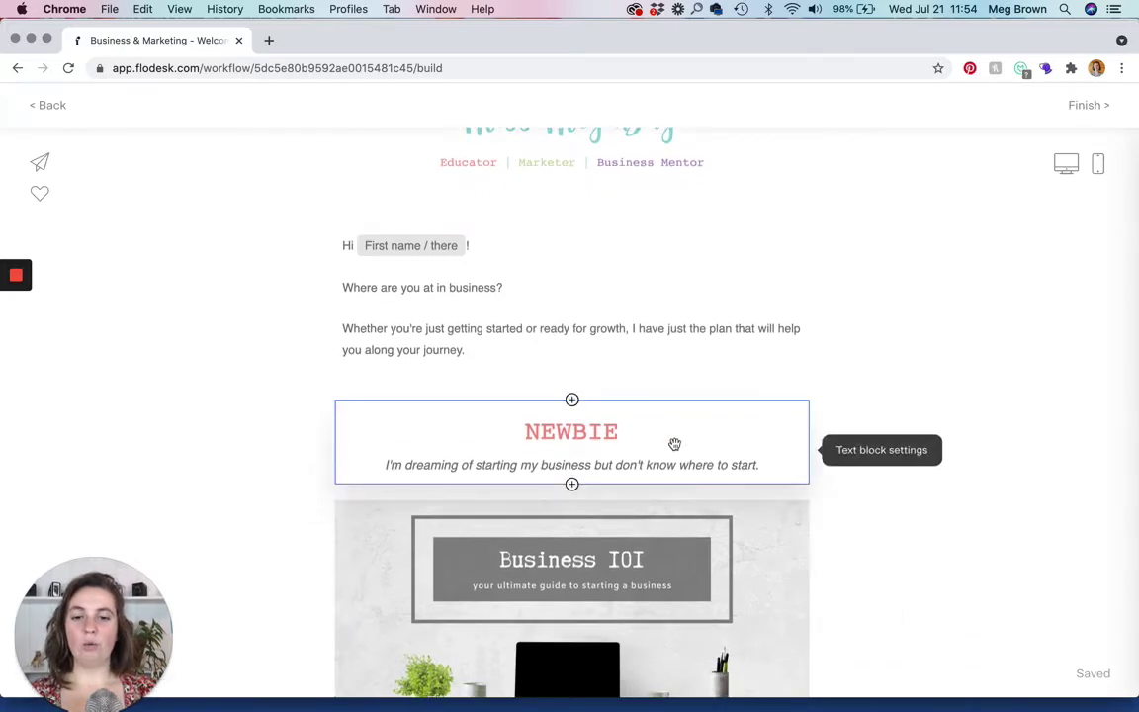
{"action": "scroll", "coordinate": [693, 462], "scroll_direction": "down", "scroll_amount": 2}
{"action": "scroll", "coordinate": [694, 460], "scroll_direction": "down", "scroll_amount": 7}
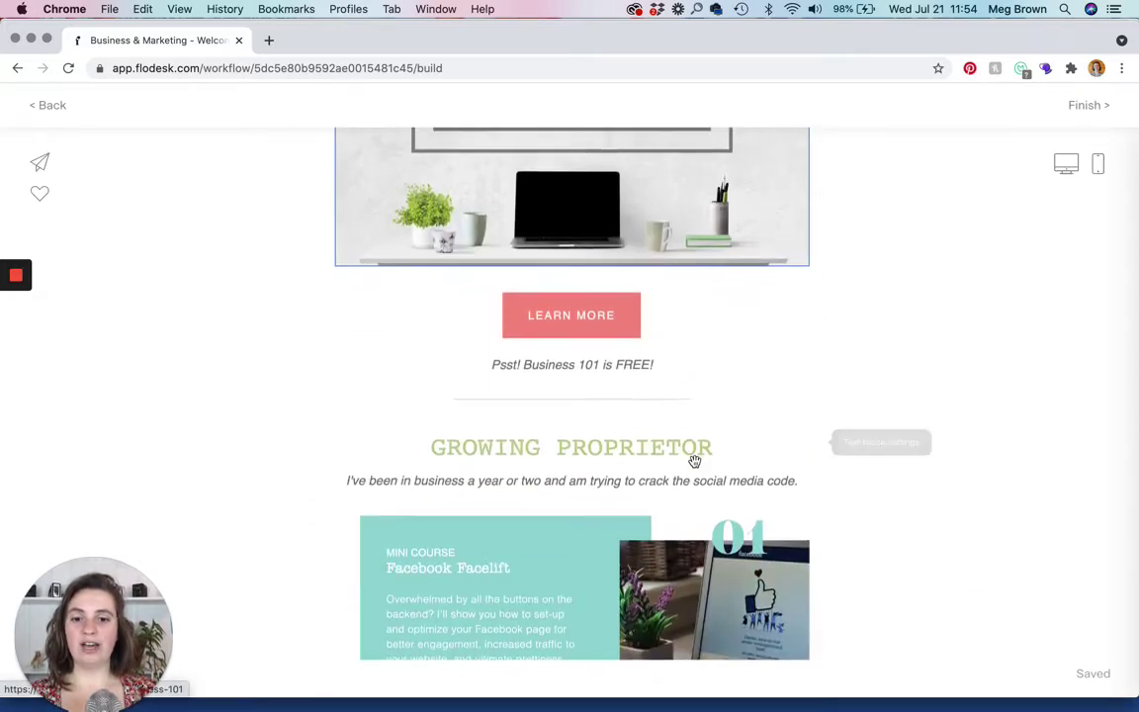
{"action": "scroll", "coordinate": [593, 479], "scroll_direction": "down", "scroll_amount": 14}
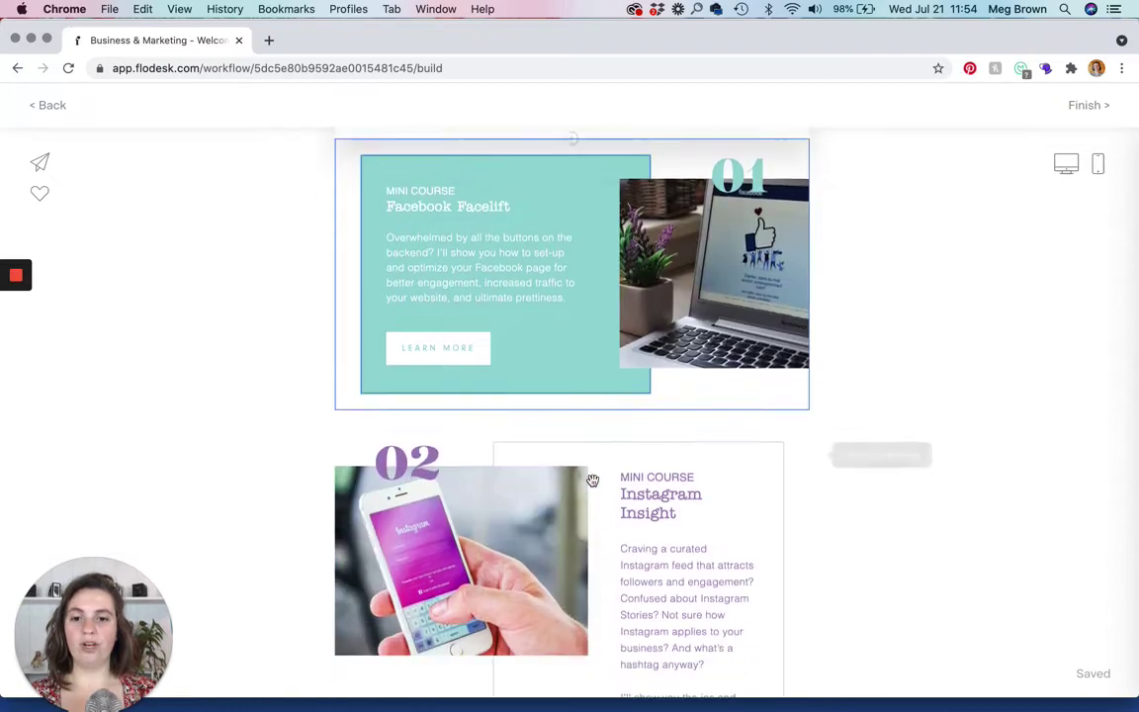
{"action": "scroll", "coordinate": [592, 479], "scroll_direction": "down", "scroll_amount": 12}
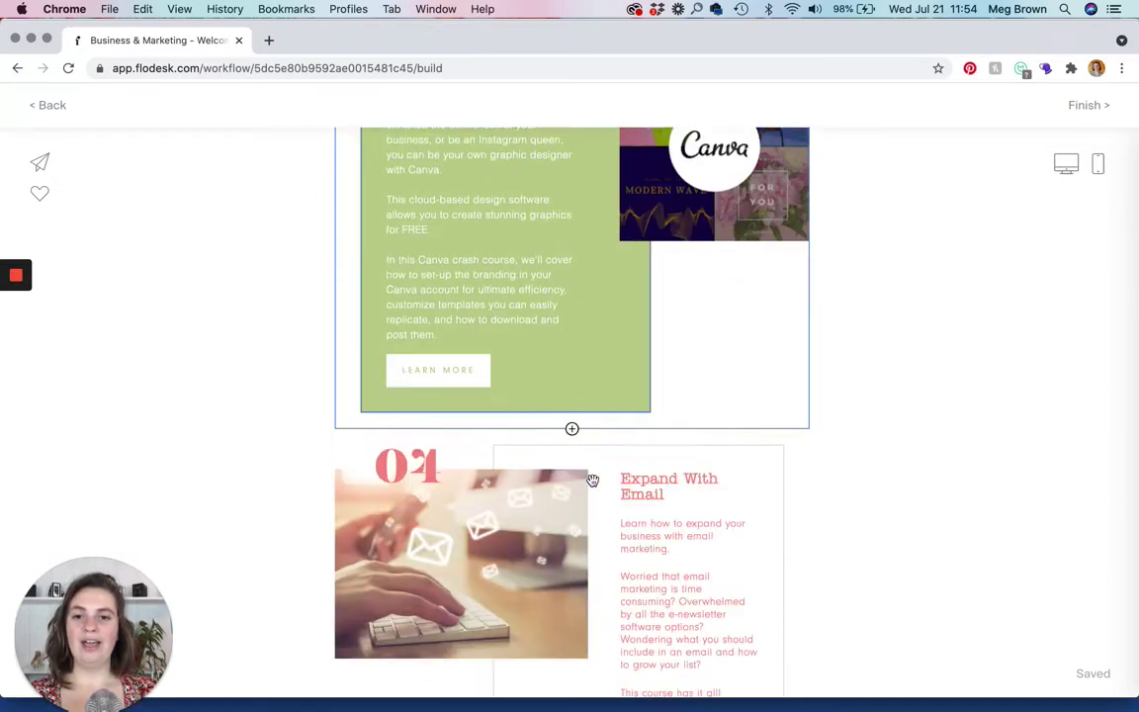
{"action": "scroll", "coordinate": [662, 399], "scroll_direction": "down", "scroll_amount": 13}
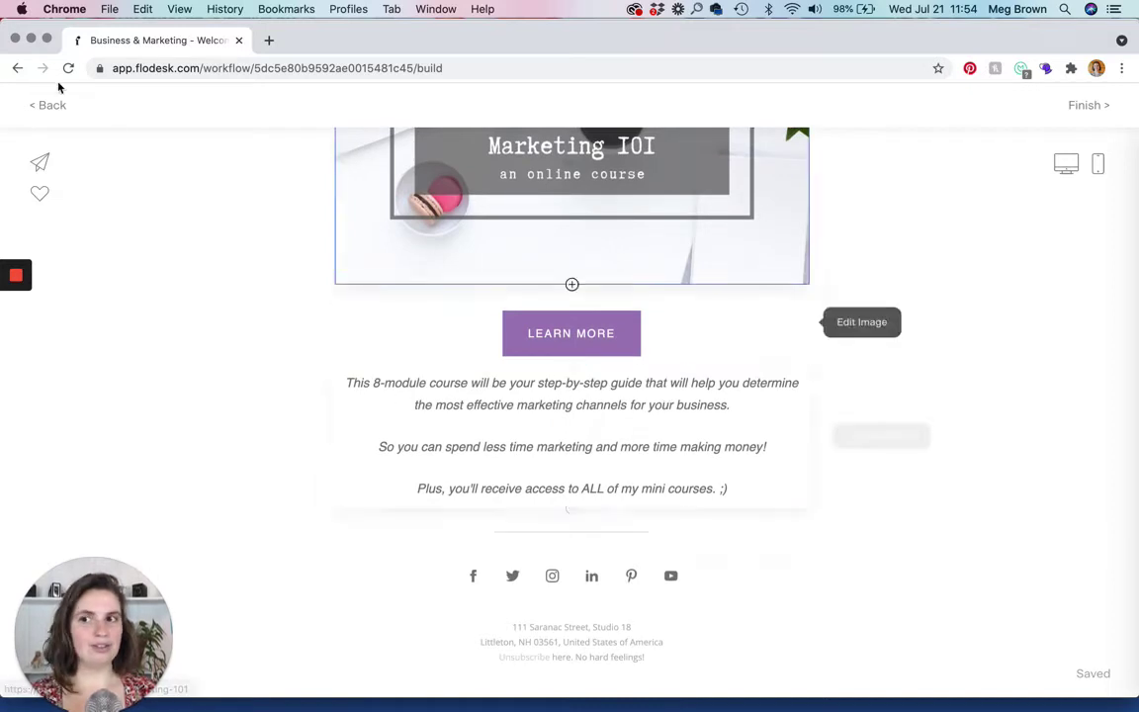
{"action": "left_click", "coordinate": [41, 111]}
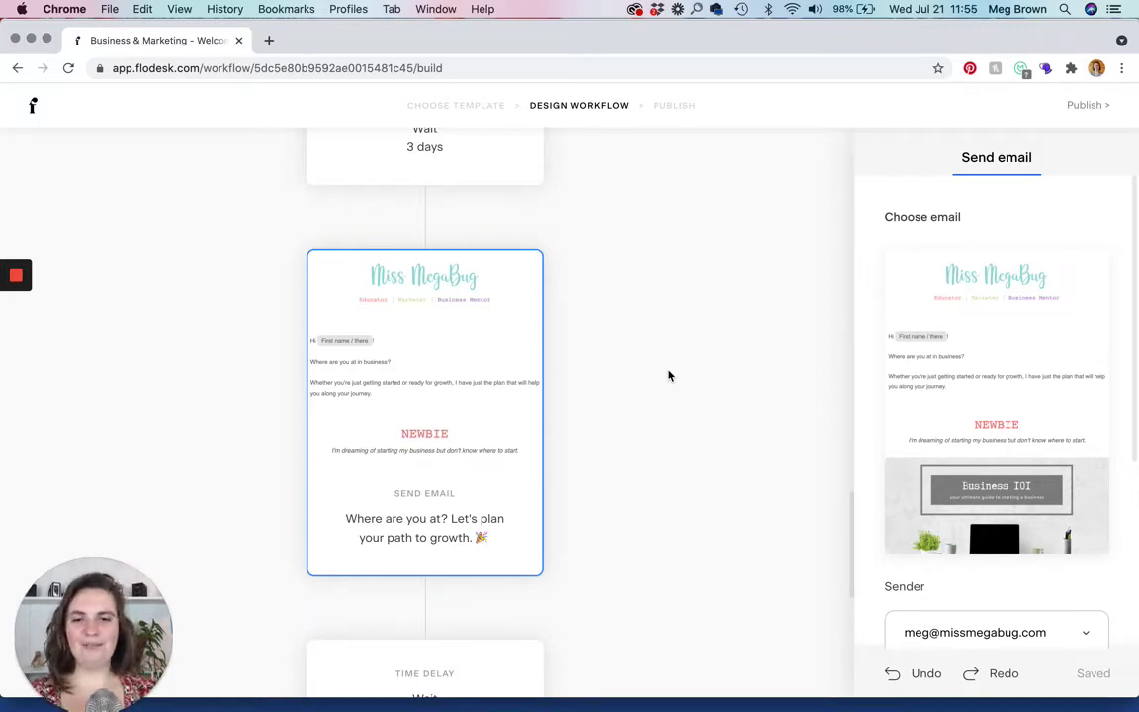
Scroll down to the 3-day wait and 'I'm opening my toolbox!' email, then back to the trigger.
{"action": "scroll", "coordinate": [668, 375], "scroll_direction": "down", "scroll_amount": 10}
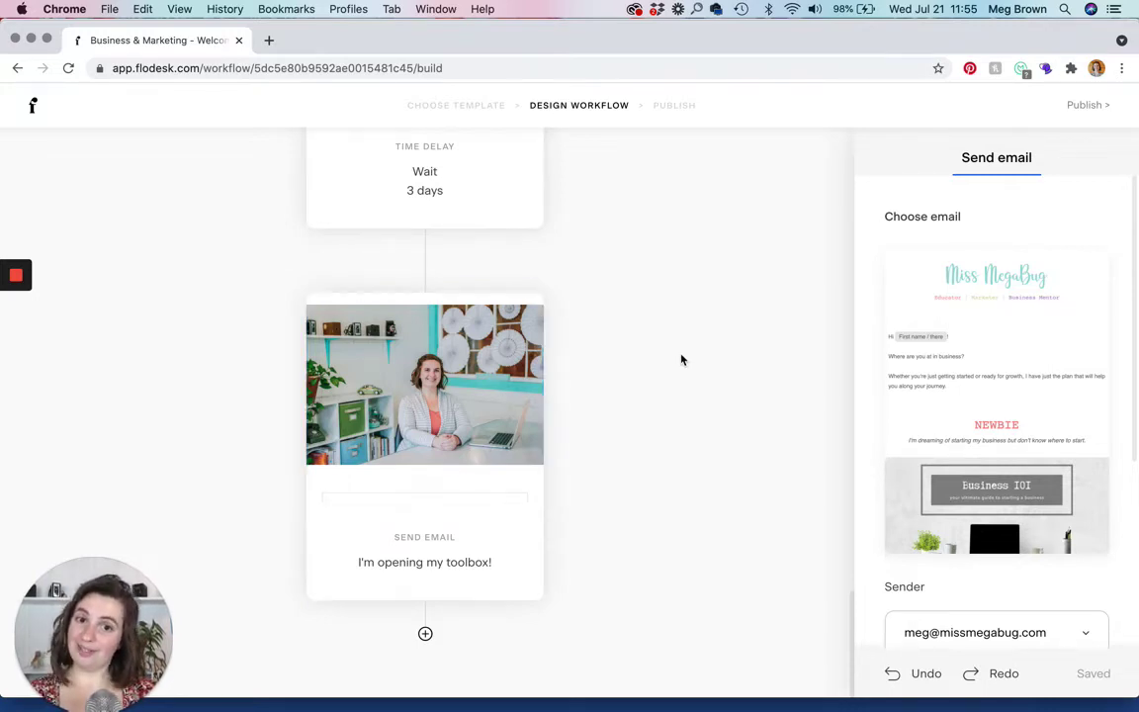
{"action": "scroll", "coordinate": [681, 359], "scroll_direction": "up", "scroll_amount": 5}
{"action": "scroll", "coordinate": [680, 358], "scroll_direction": "up", "scroll_amount": 8}
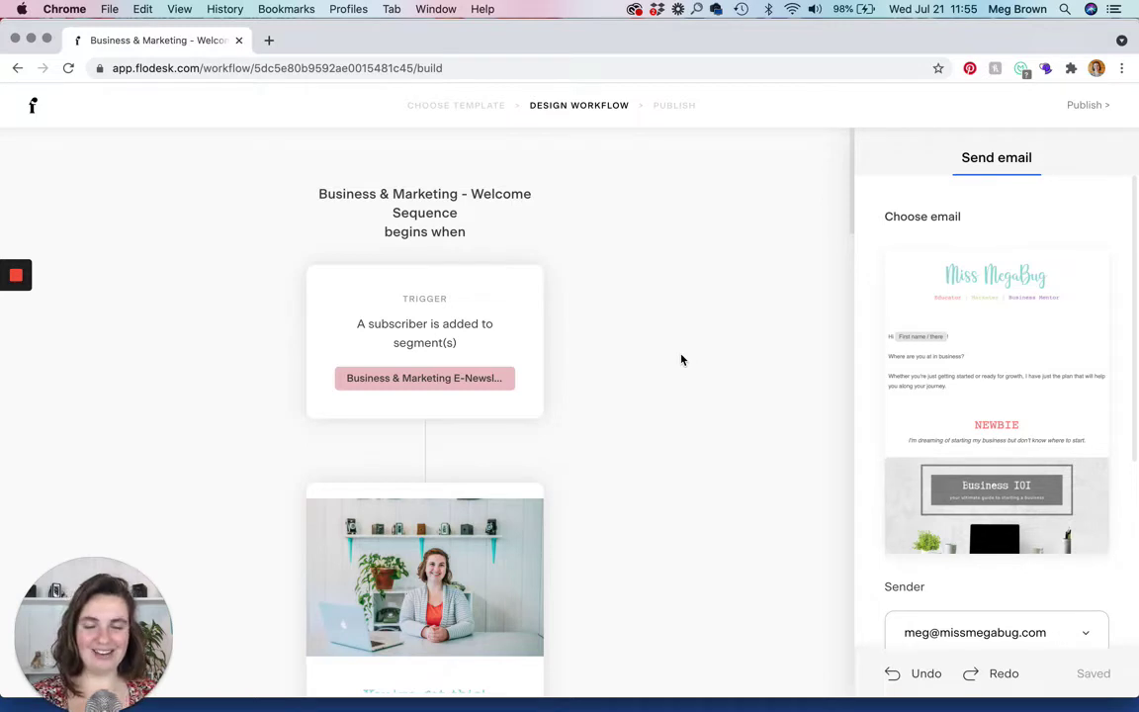
Select the first Send email step and review its welcome subject line and 'Free resources inside!' preview.
{"action": "left_click", "coordinate": [443, 494]}
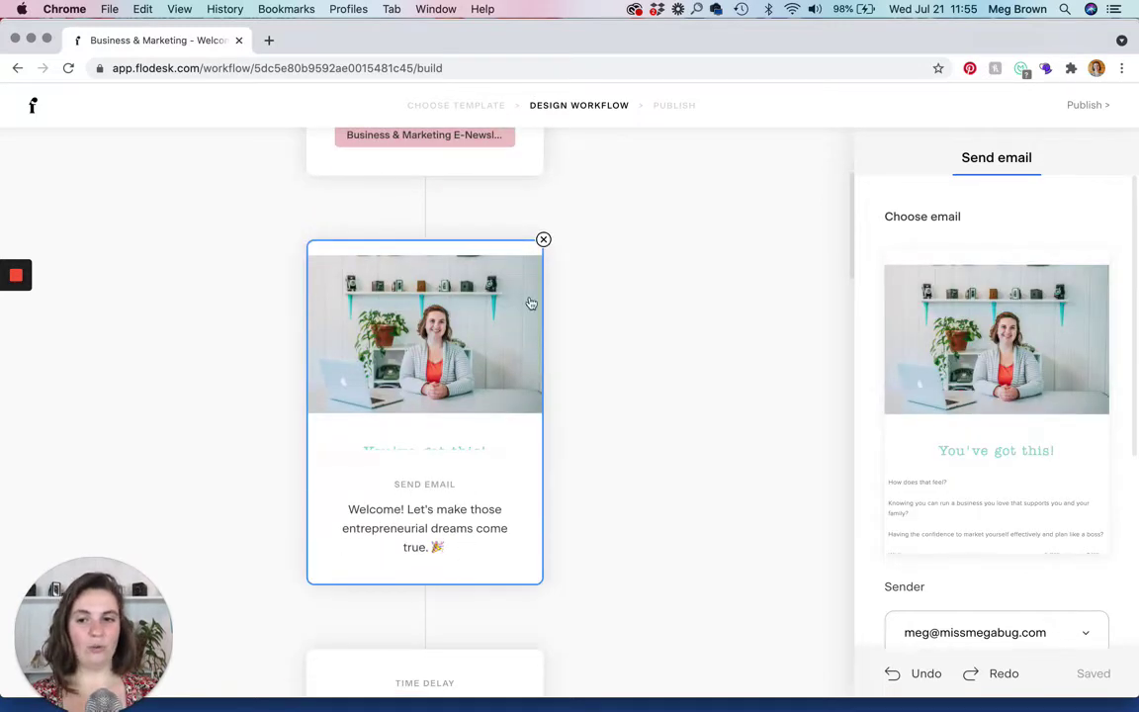
{"action": "mouse_move", "coordinate": [1000, 401]}
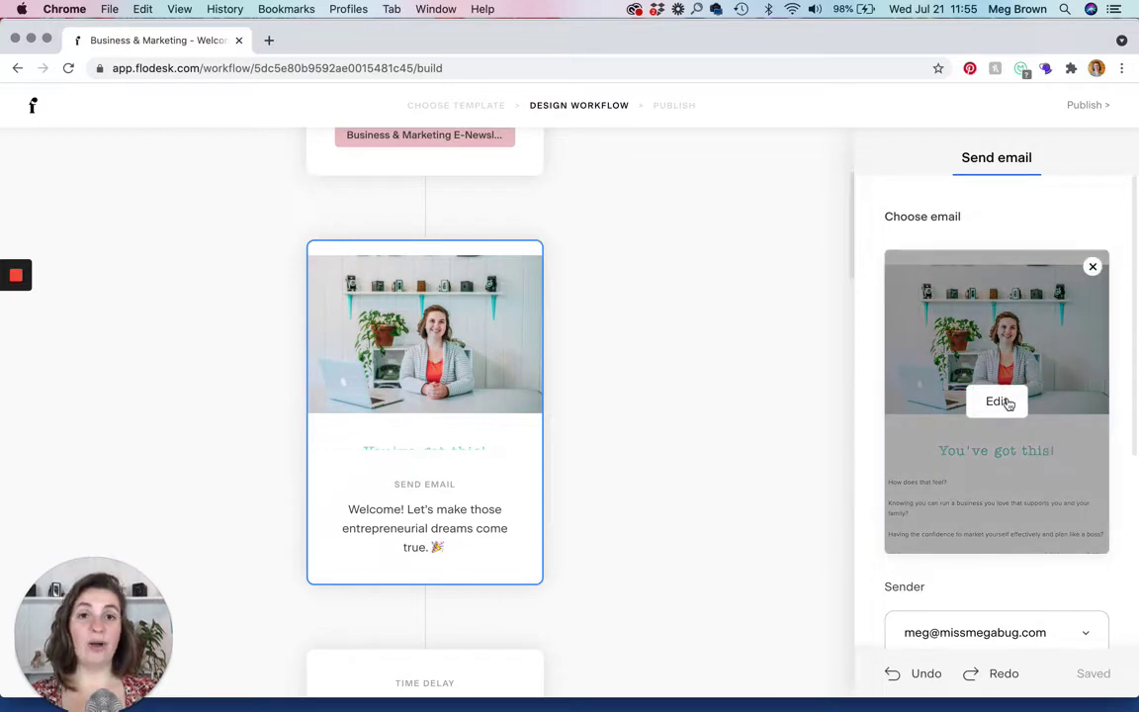
{"action": "scroll", "coordinate": [1000, 395], "scroll_direction": "down", "scroll_amount": 5}
{"action": "scroll", "coordinate": [1006, 398], "scroll_direction": "down", "scroll_amount": 1}
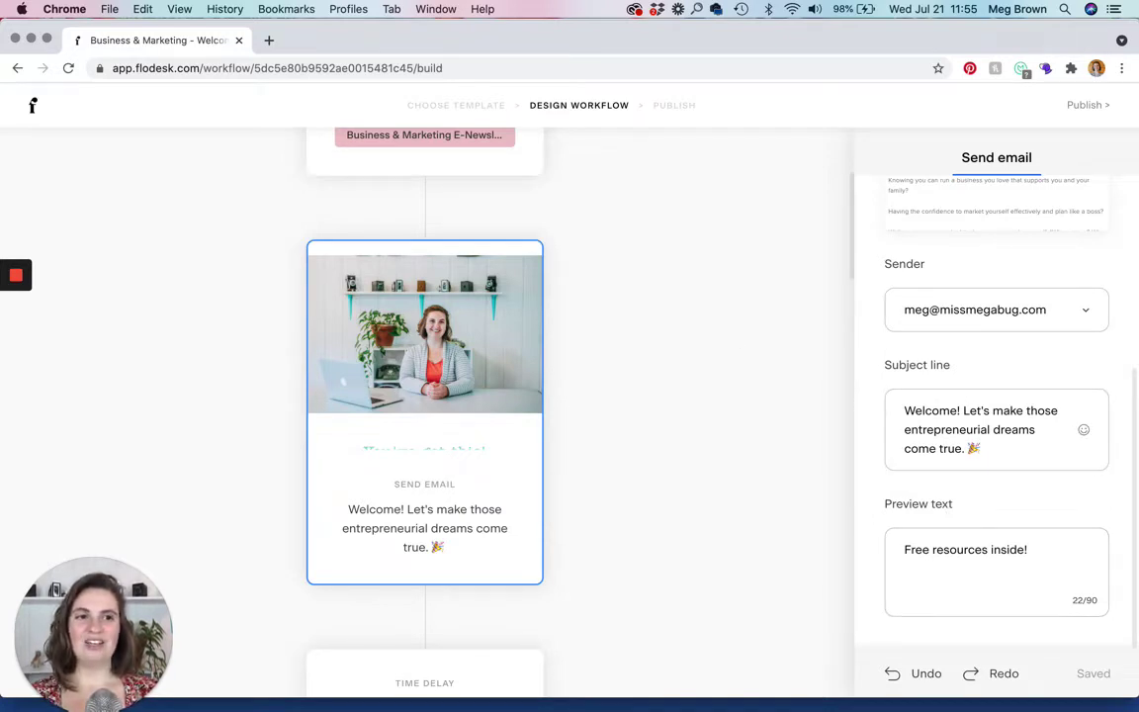
Publish the updated Business & Marketing welcome workflow now, then begin a new workflow.
{"action": "left_click", "coordinate": [1077, 107]}
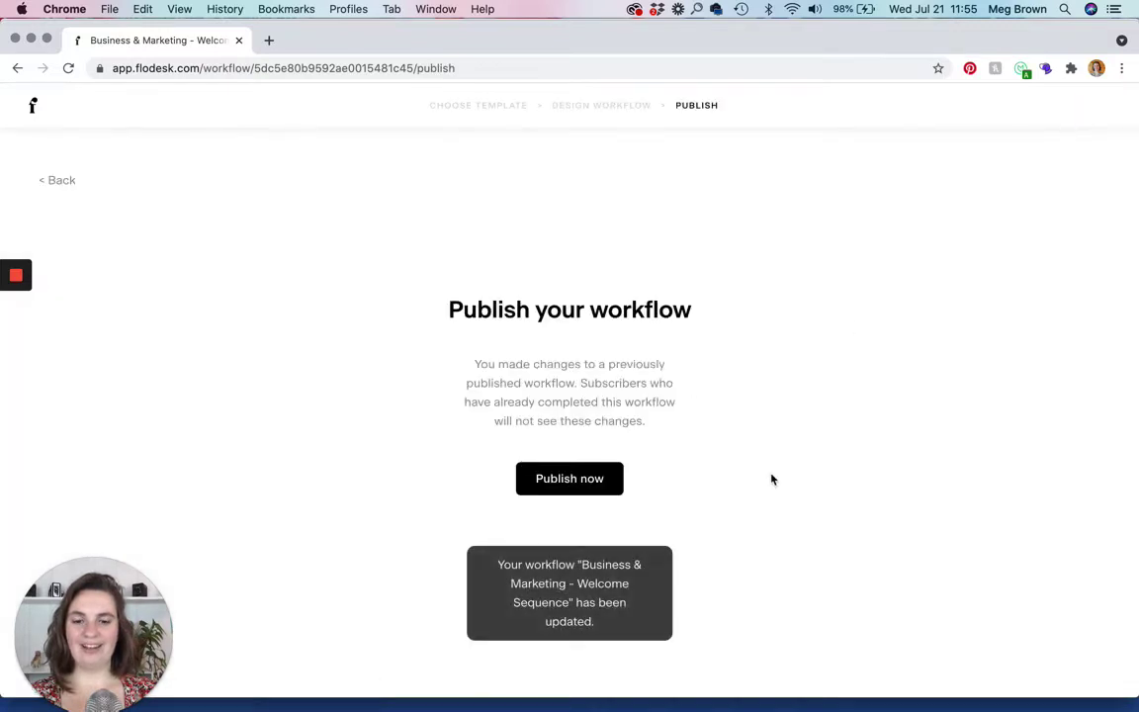
{"action": "left_click", "coordinate": [580, 482]}
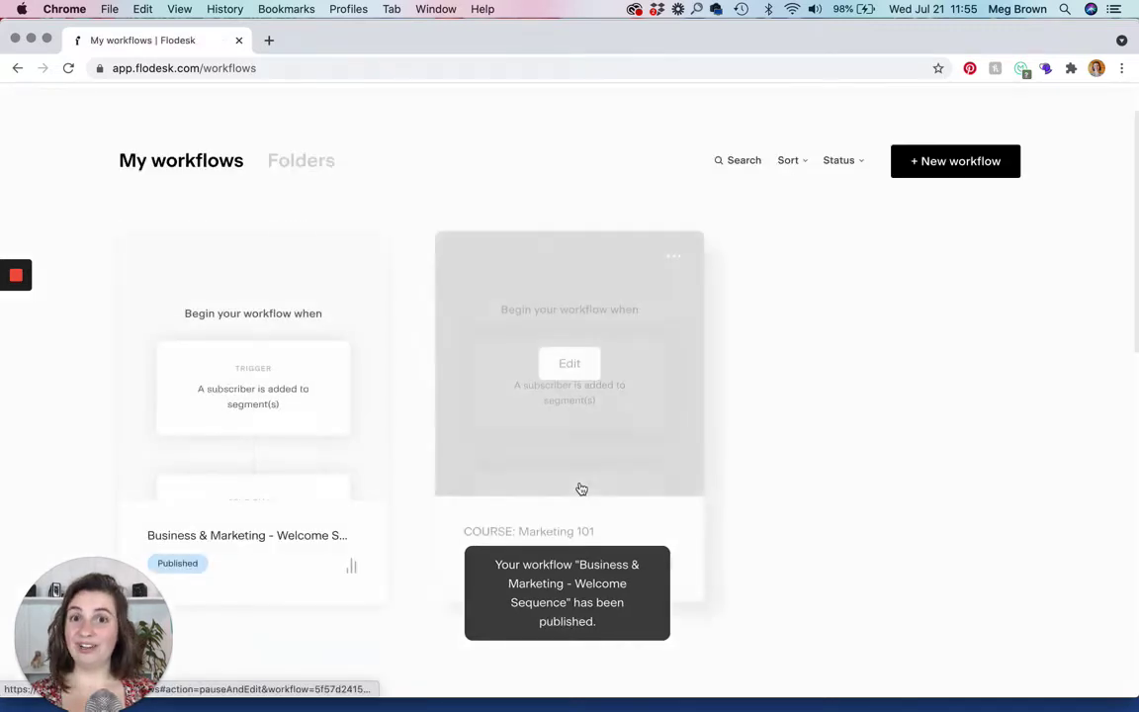
{"action": "scroll", "coordinate": [580, 488], "scroll_direction": "down", "scroll_amount": 1}
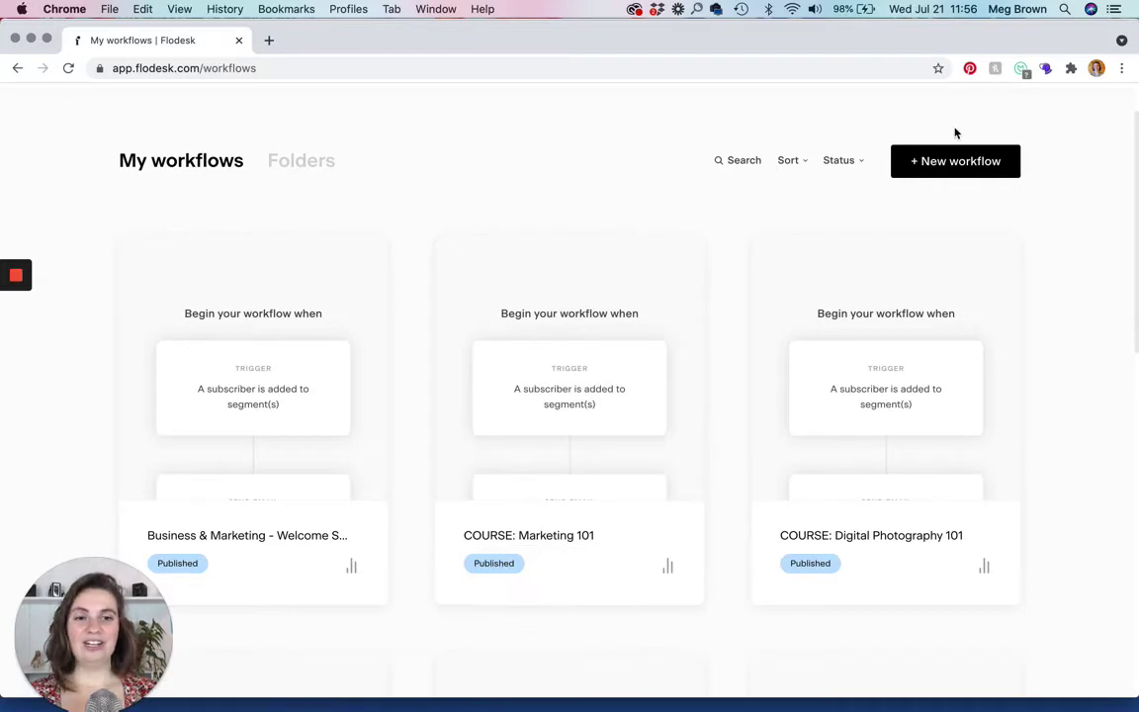
{"action": "left_click", "coordinate": [931, 174]}
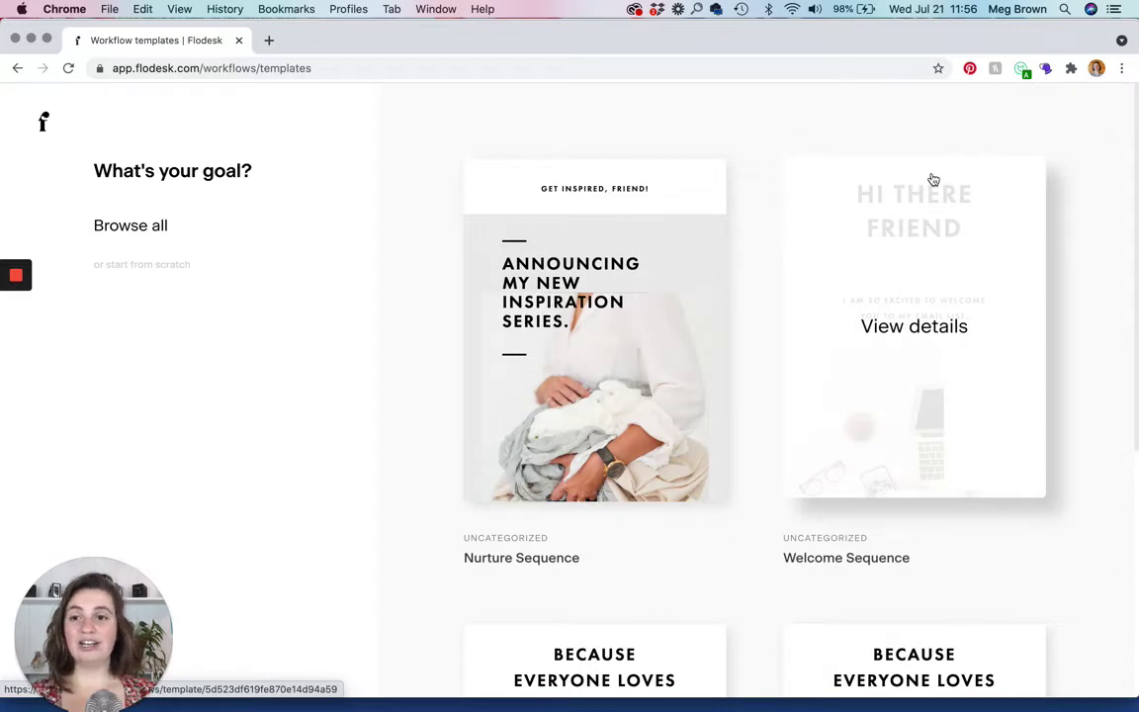
Browse the Nurture, Welcome and Sales Sequence templates, then choose a blank workflow from scratch.
{"action": "scroll", "coordinate": [864, 371], "scroll_direction": "down", "scroll_amount": 5}
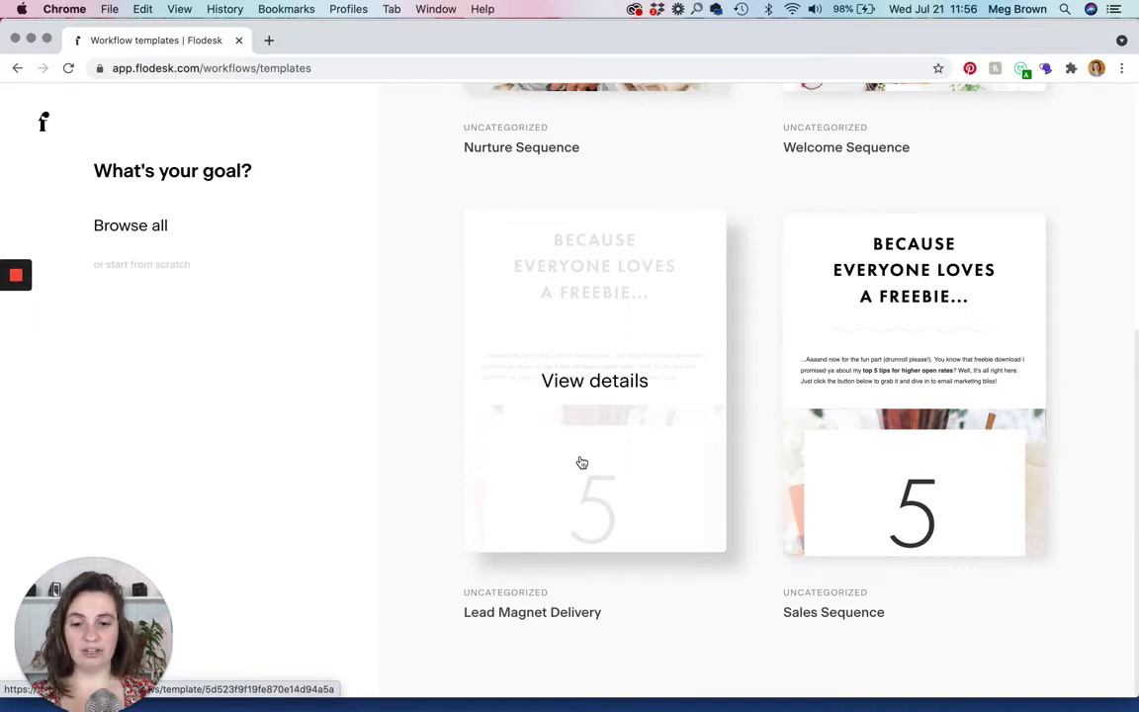
{"action": "scroll", "coordinate": [841, 406], "scroll_direction": "up", "scroll_amount": 1}
{"action": "scroll", "coordinate": [843, 408], "scroll_direction": "up", "scroll_amount": 5}
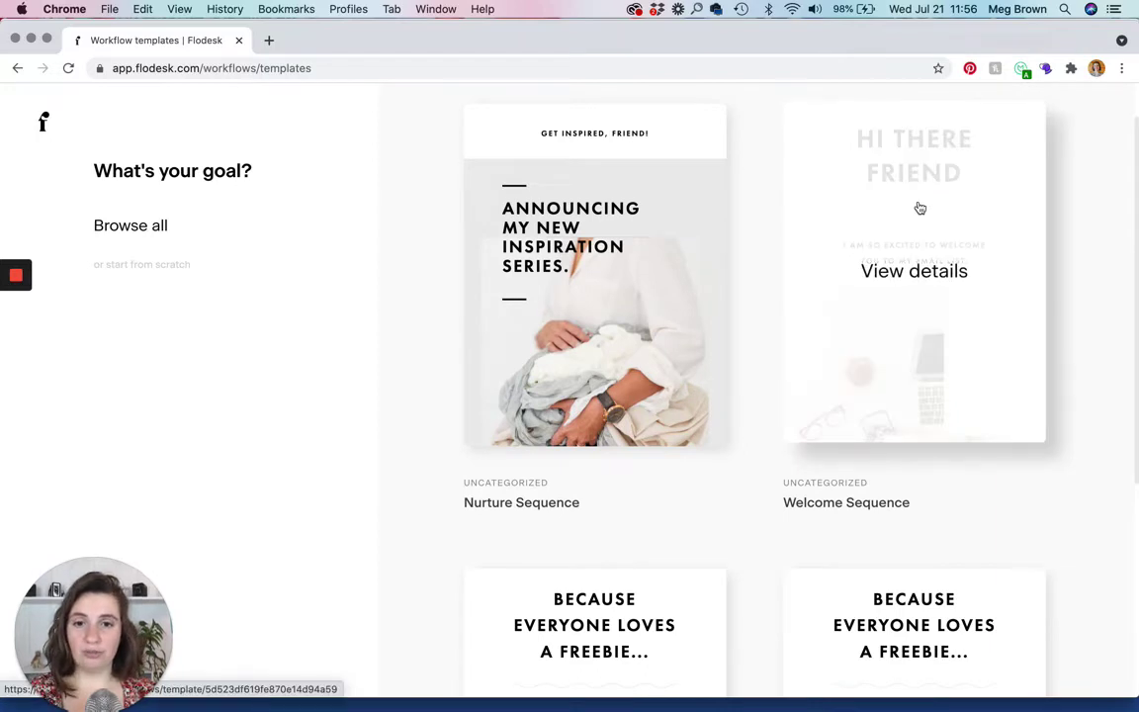
{"action": "left_click", "coordinate": [161, 265]}
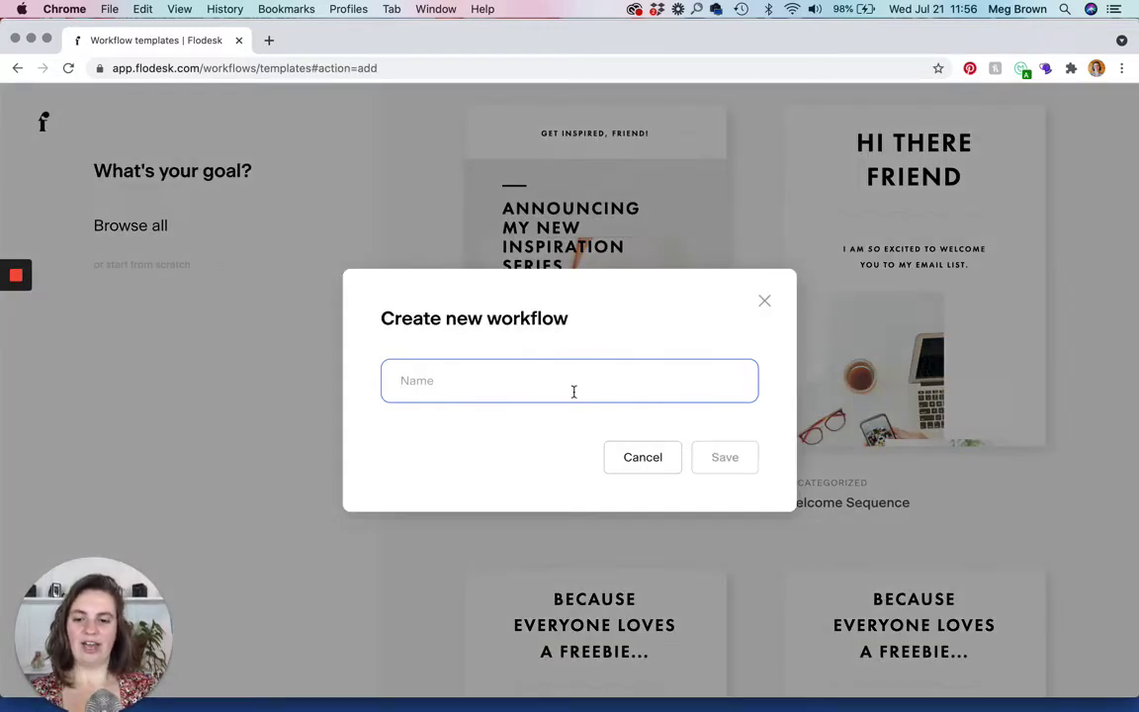
Save a blank workflow named 'Welcome Sequence' and open its trigger settings.
{"action": "type", "text": "Welcome Seq"}
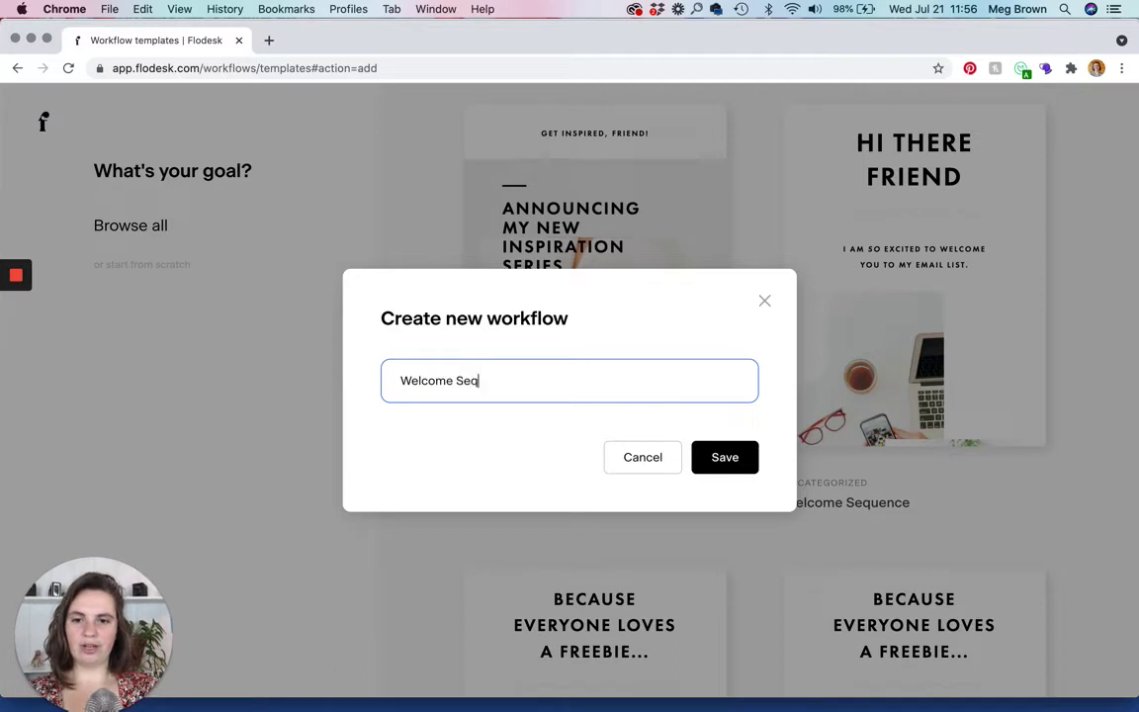
{"action": "type", "text": "uence"}
{"action": "left_click", "coordinate": [733, 467]}
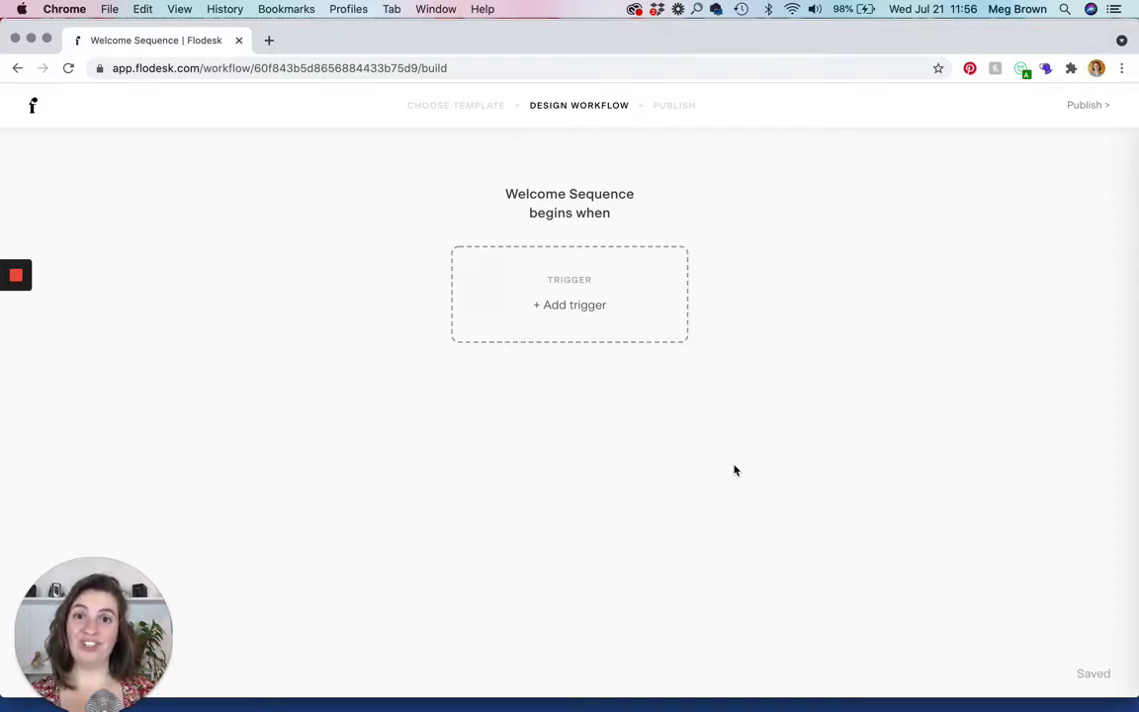
{"action": "left_click", "coordinate": [574, 295]}
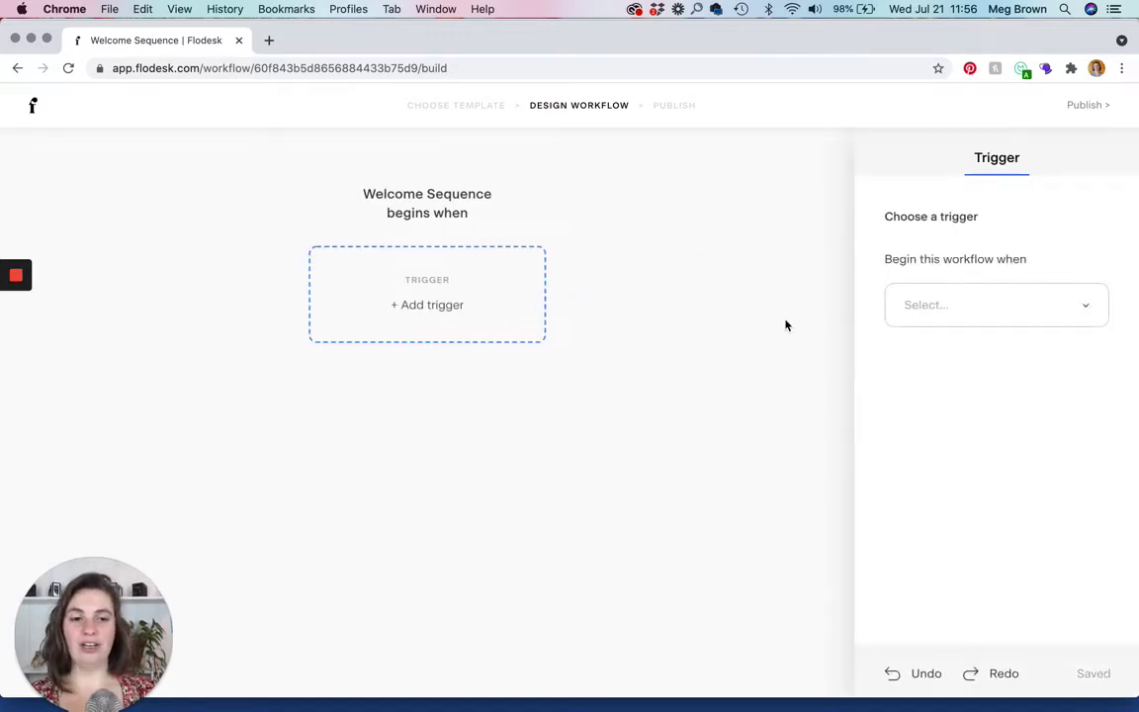
Trigger the workflow when a subscriber is added to the Test segment, then add an email step.
{"action": "left_click", "coordinate": [984, 305]}
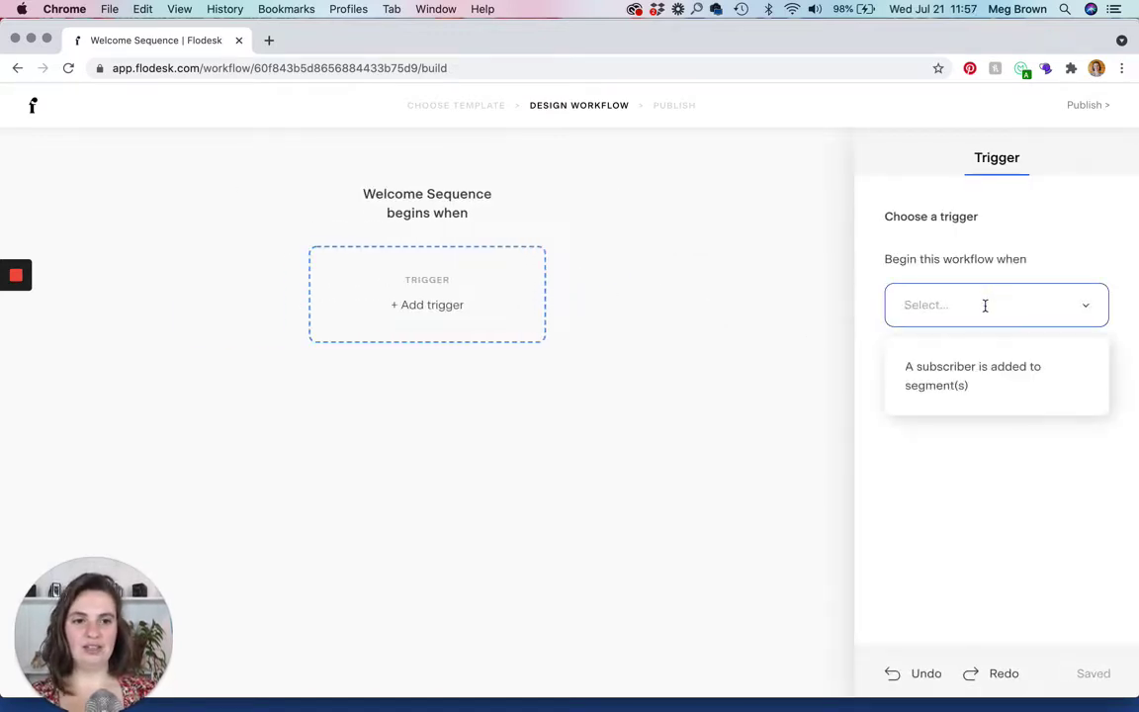
{"action": "left_click", "coordinate": [972, 376]}
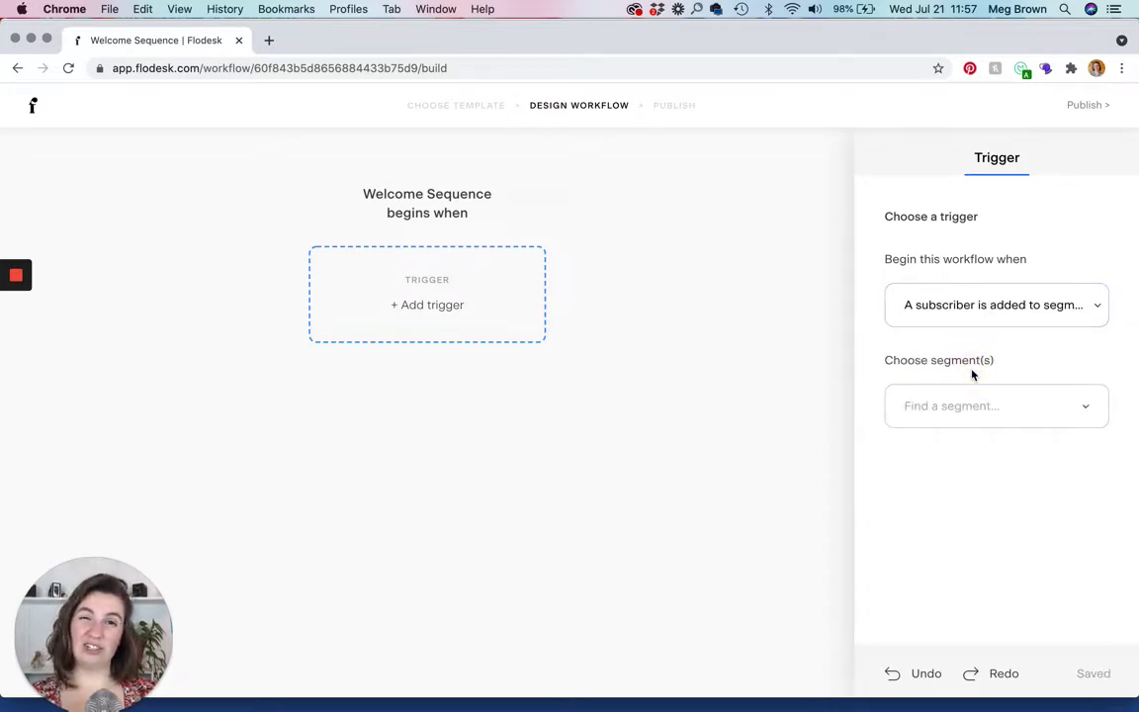
{"action": "left_click", "coordinate": [967, 406]}
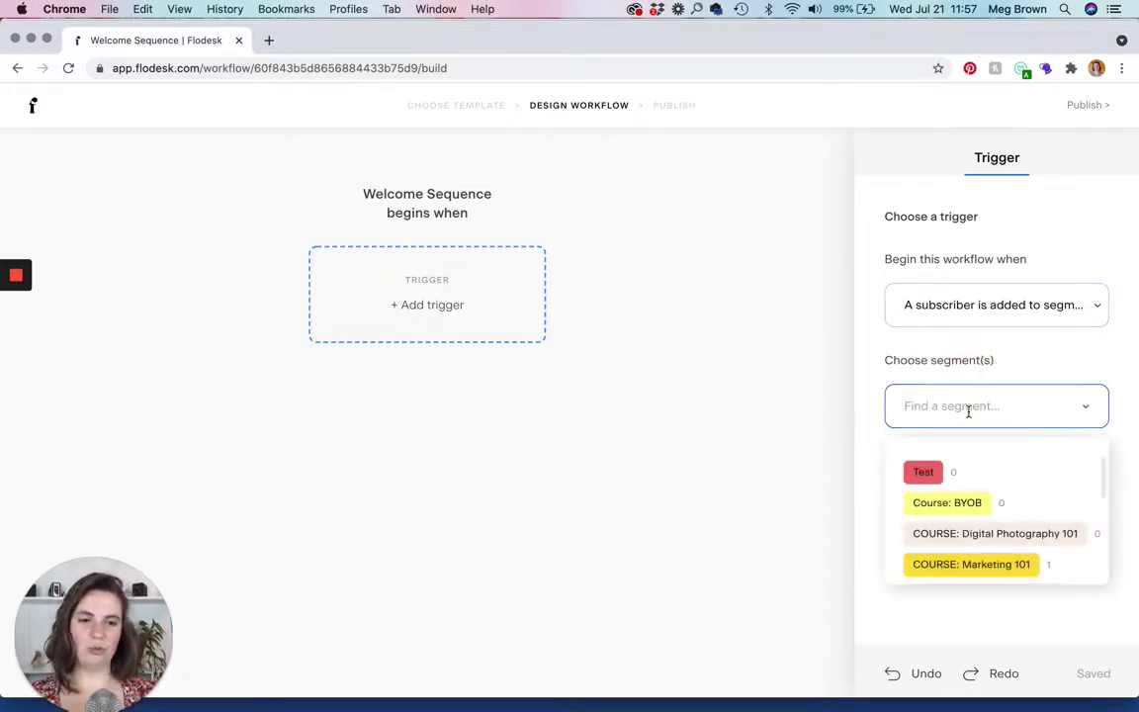
{"action": "left_click", "coordinate": [922, 473]}
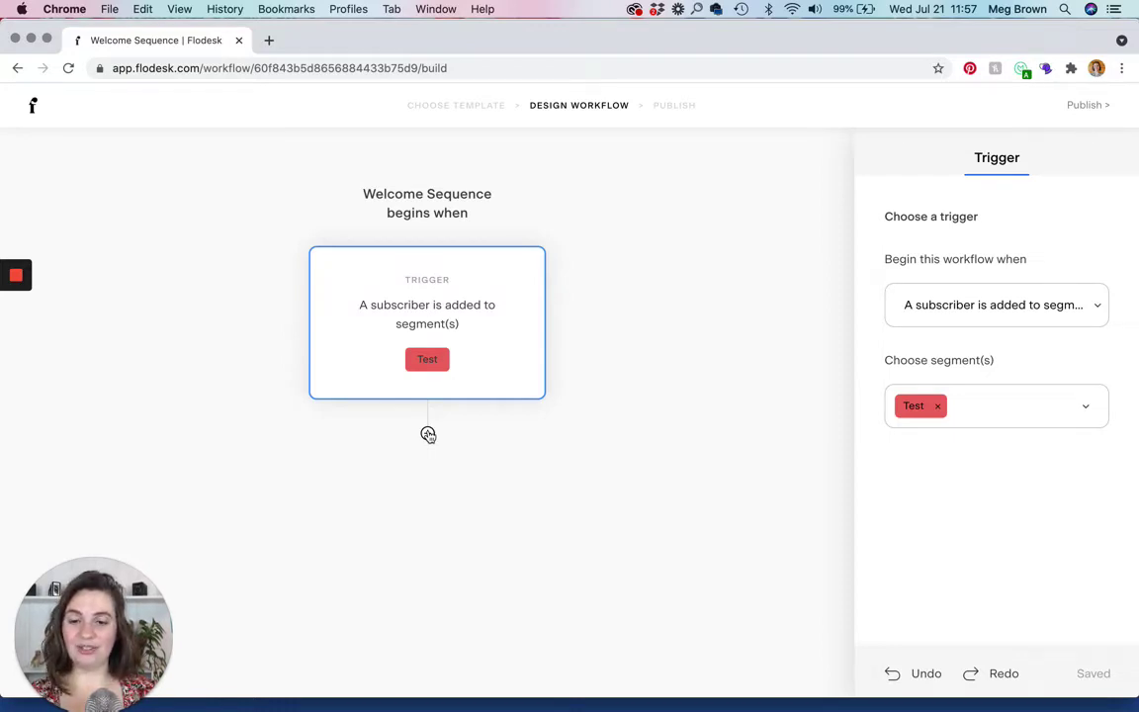
{"action": "left_click", "coordinate": [428, 435]}
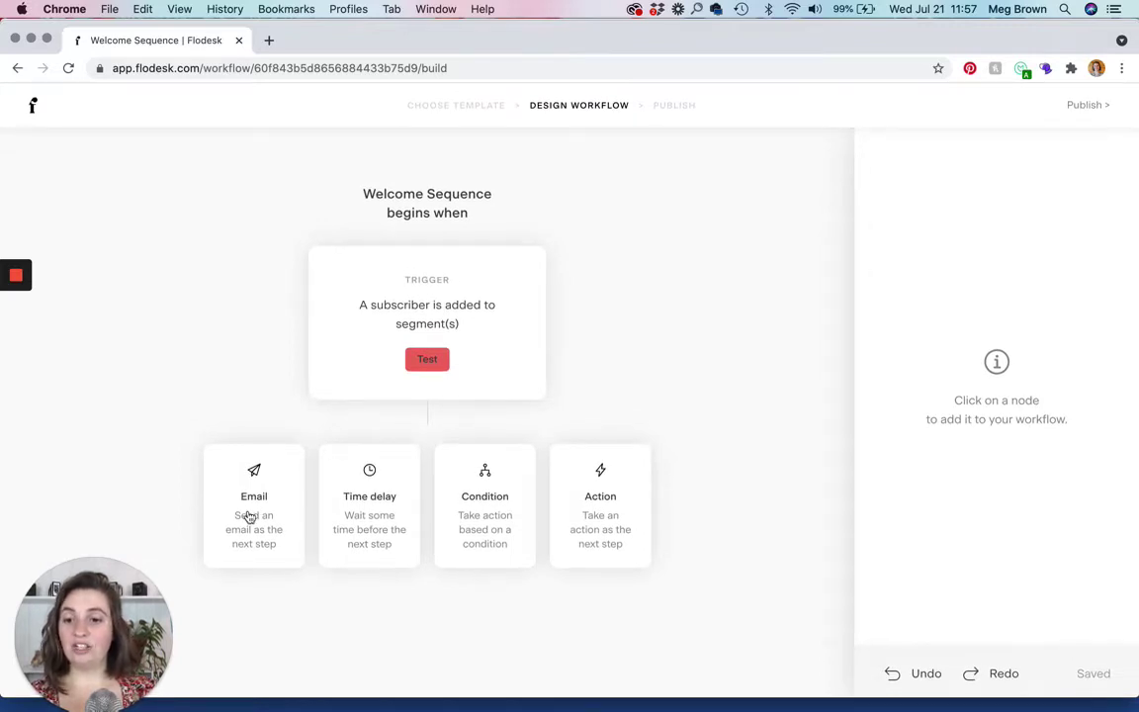
{"action": "left_click", "coordinate": [250, 516]}
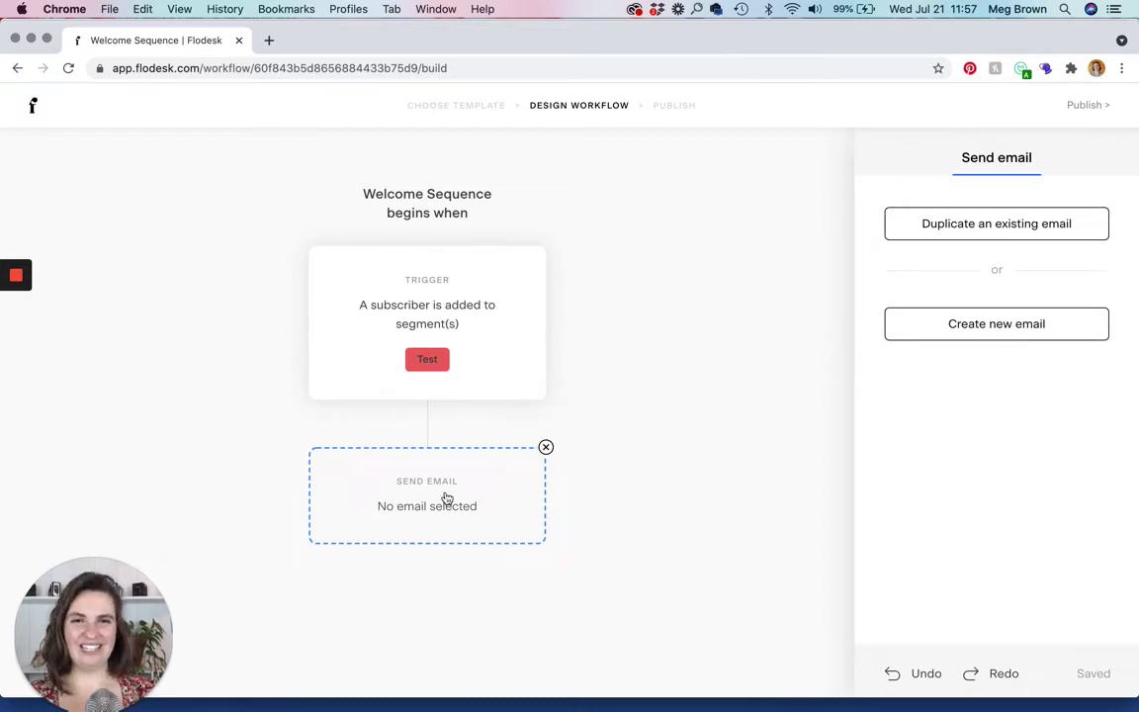
Fill the email step with a copy of the 10/5/21 'Why You Should Have an Email List' email.
{"action": "left_click", "coordinate": [980, 226]}
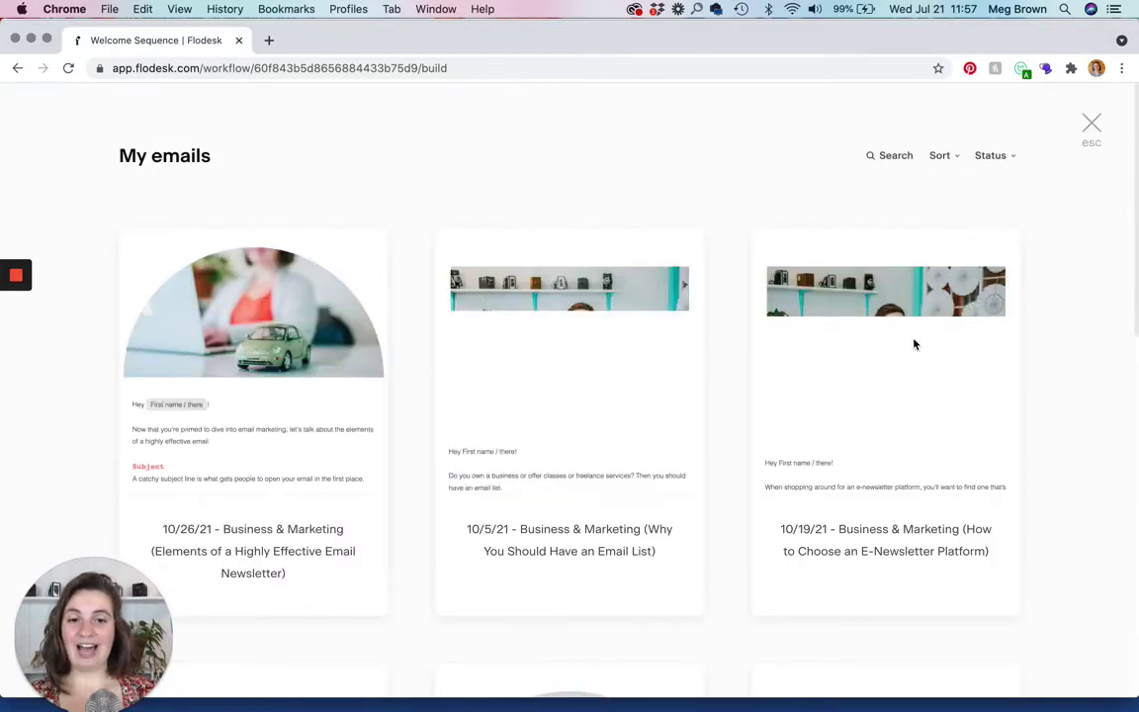
{"action": "mouse_move", "coordinate": [587, 464]}
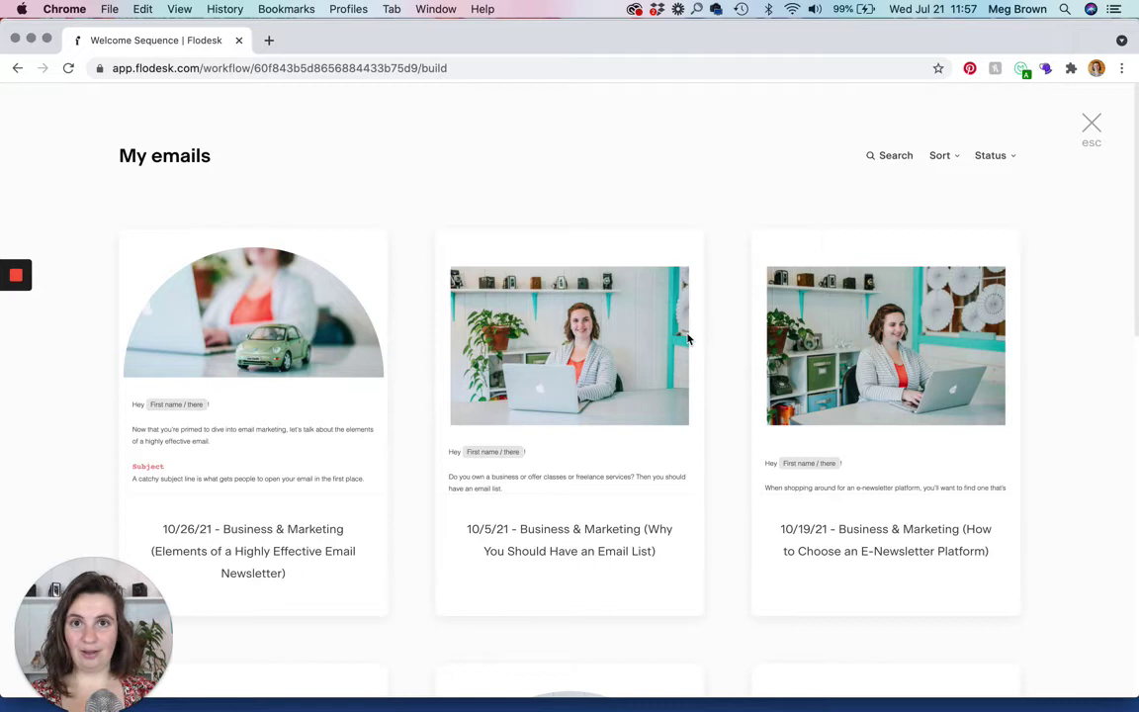
{"action": "mouse_move", "coordinate": [640, 326]}
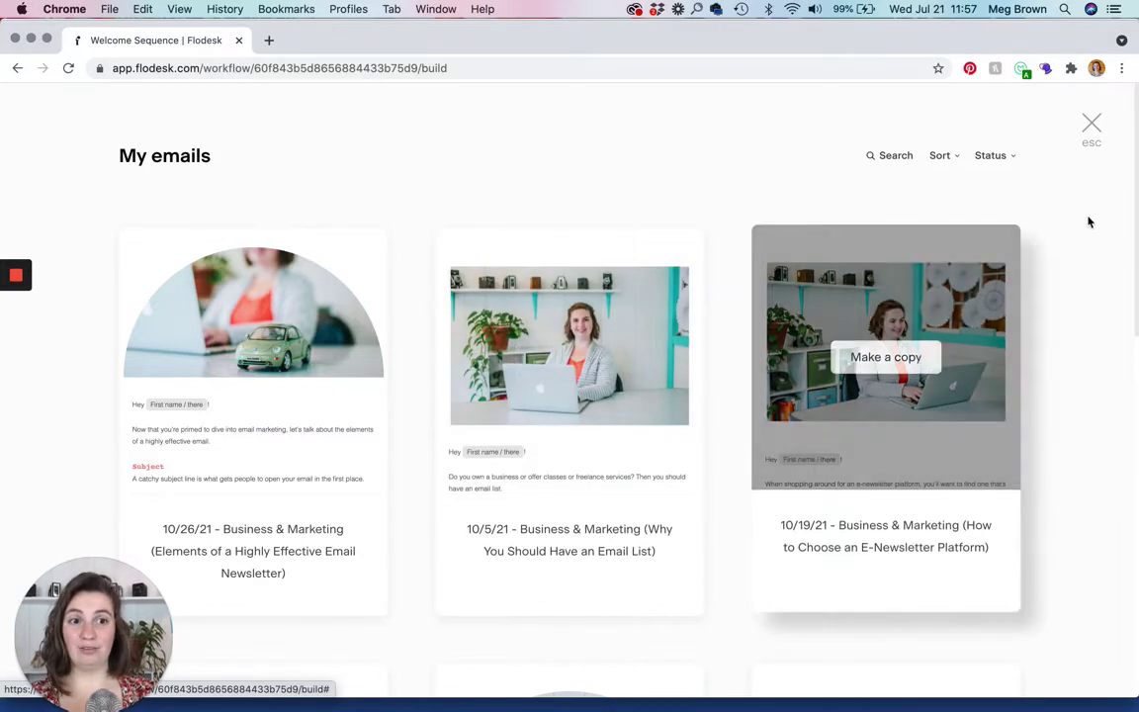
{"action": "mouse_move", "coordinate": [945, 303]}
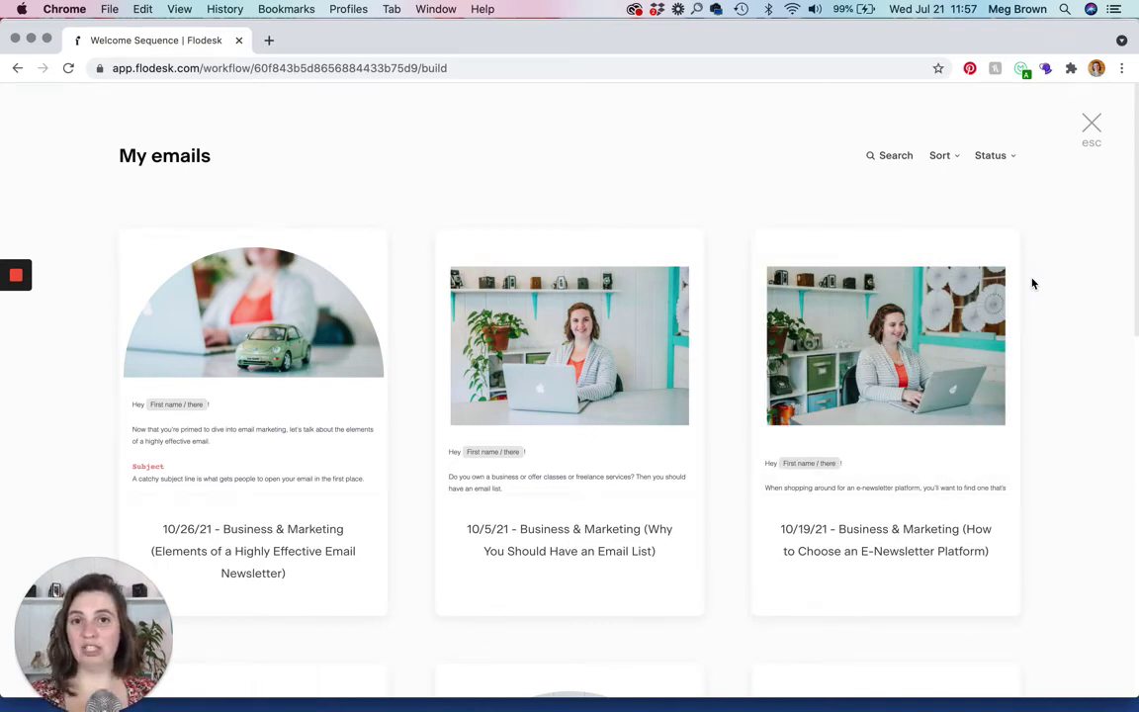
{"action": "left_click", "coordinate": [632, 318]}
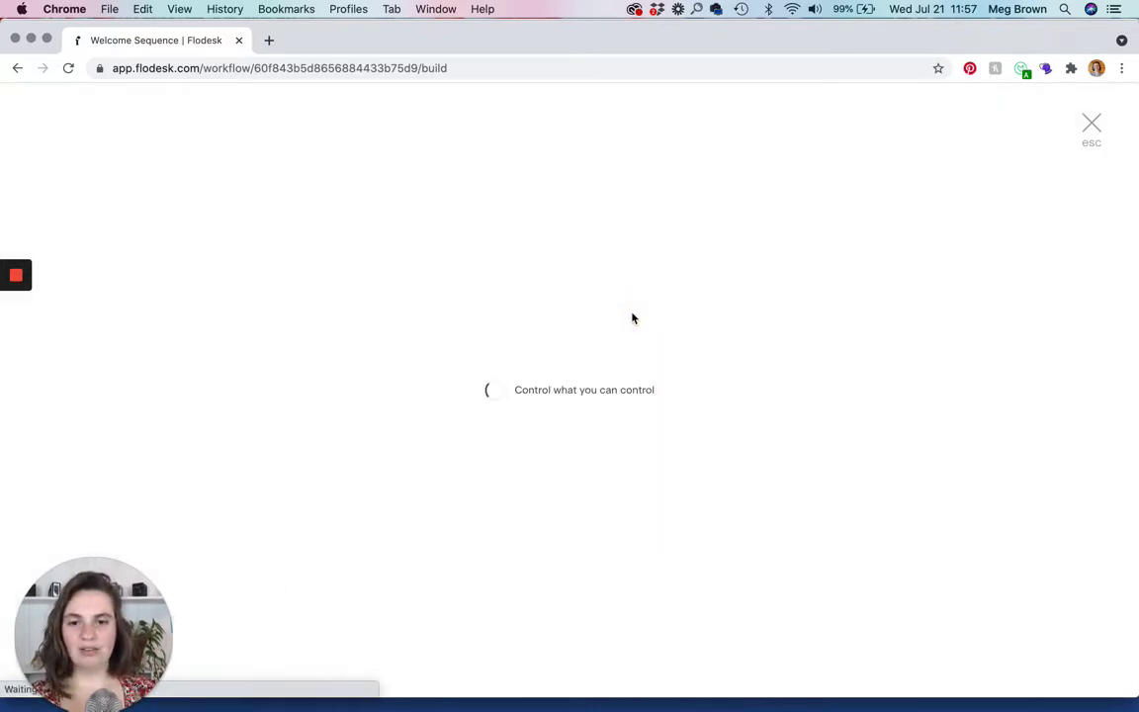
Check the copied email's subject 'Do you really need an email list?' and preview 'And the answer is...'.
{"action": "scroll", "coordinate": [633, 317], "scroll_direction": "down", "scroll_amount": 3}
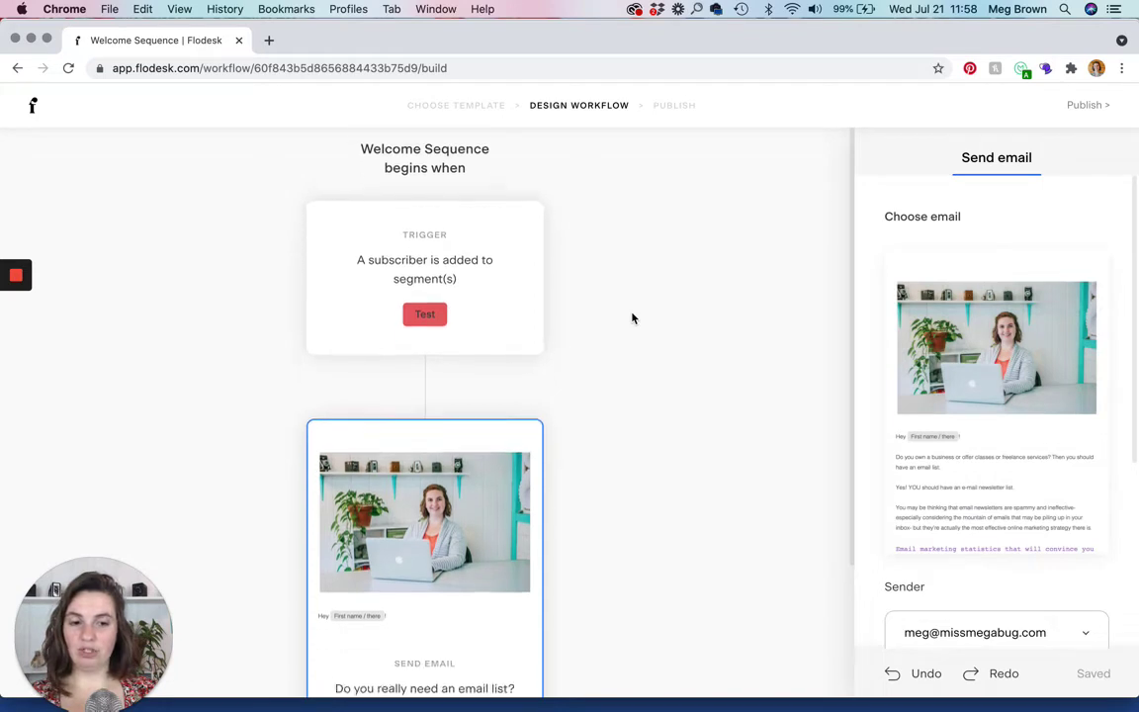
{"action": "scroll", "coordinate": [631, 339], "scroll_direction": "up", "scroll_amount": 2}
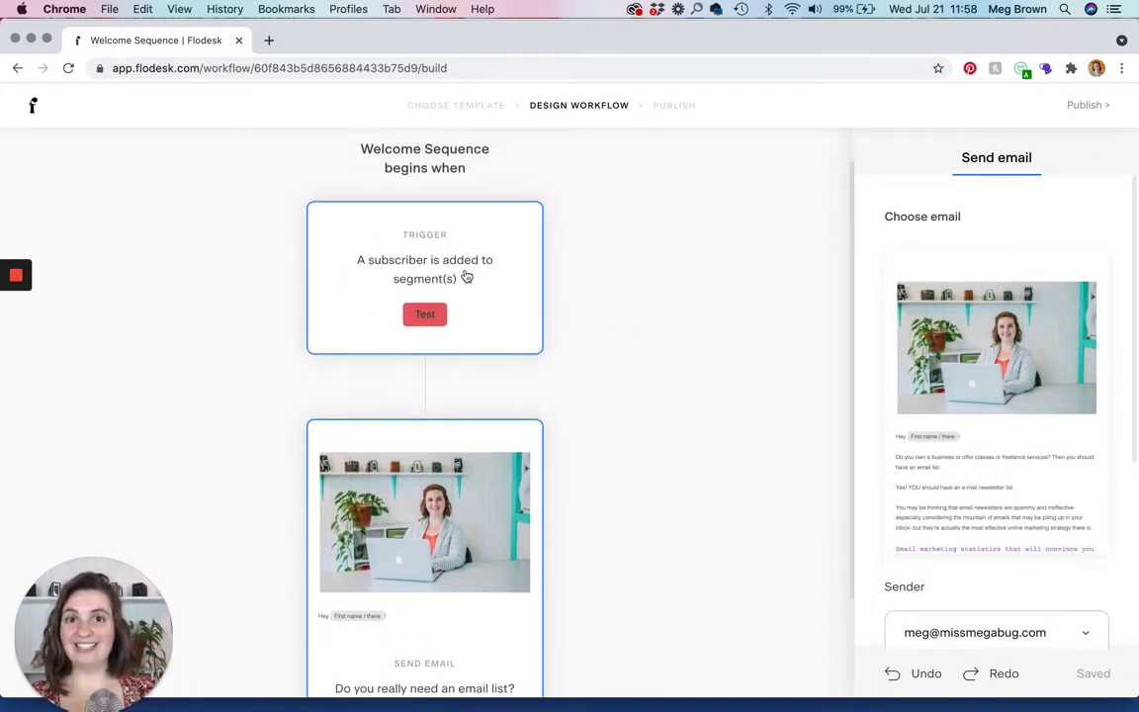
{"action": "scroll", "coordinate": [465, 276], "scroll_direction": "down", "scroll_amount": 3}
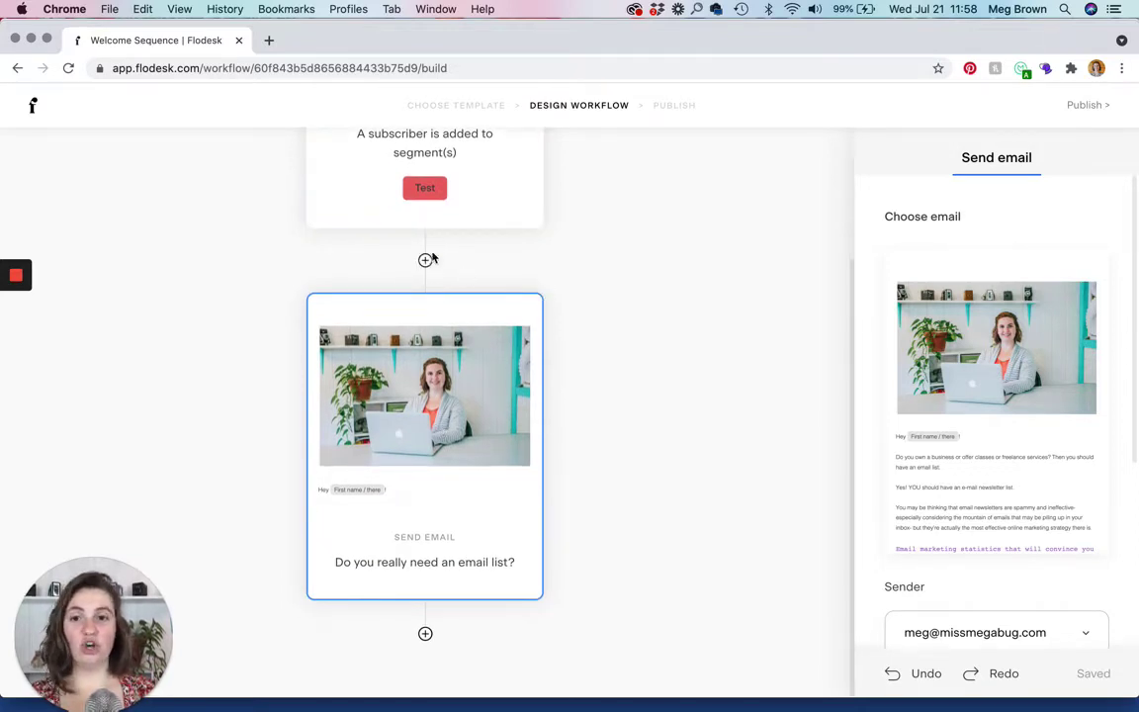
{"action": "scroll", "coordinate": [634, 292], "scroll_direction": "up", "scroll_amount": 1}
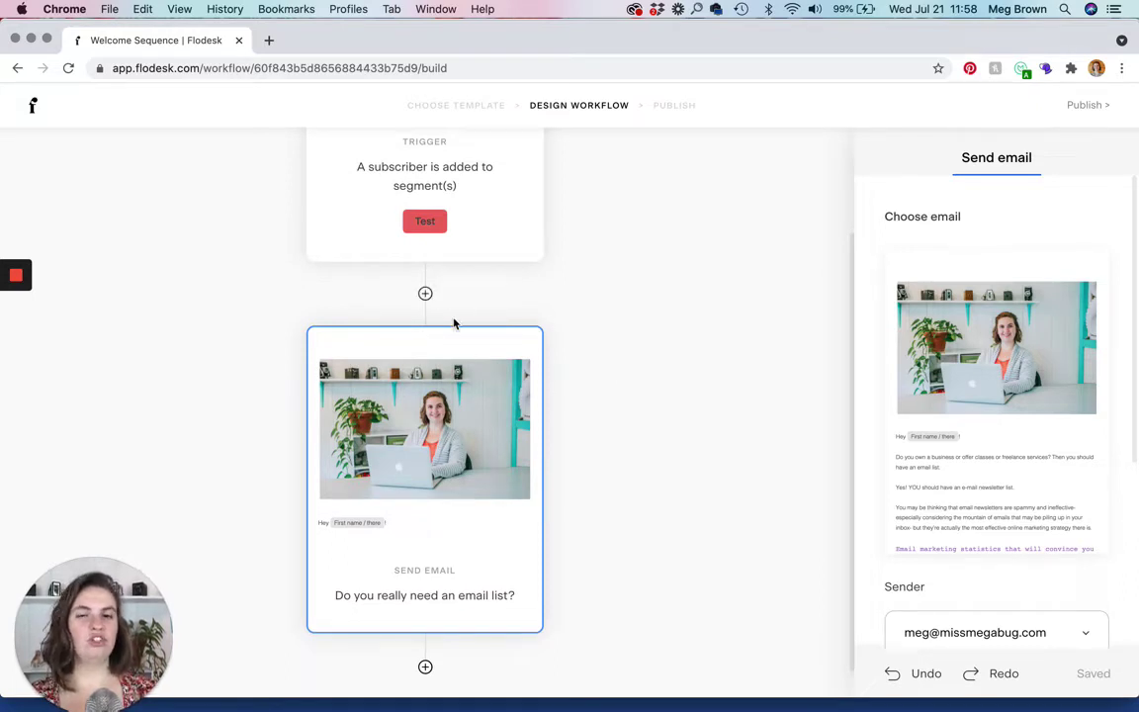
{"action": "scroll", "coordinate": [706, 397], "scroll_direction": "down", "scroll_amount": 1}
{"action": "scroll", "coordinate": [1078, 412], "scroll_direction": "down", "scroll_amount": 5}
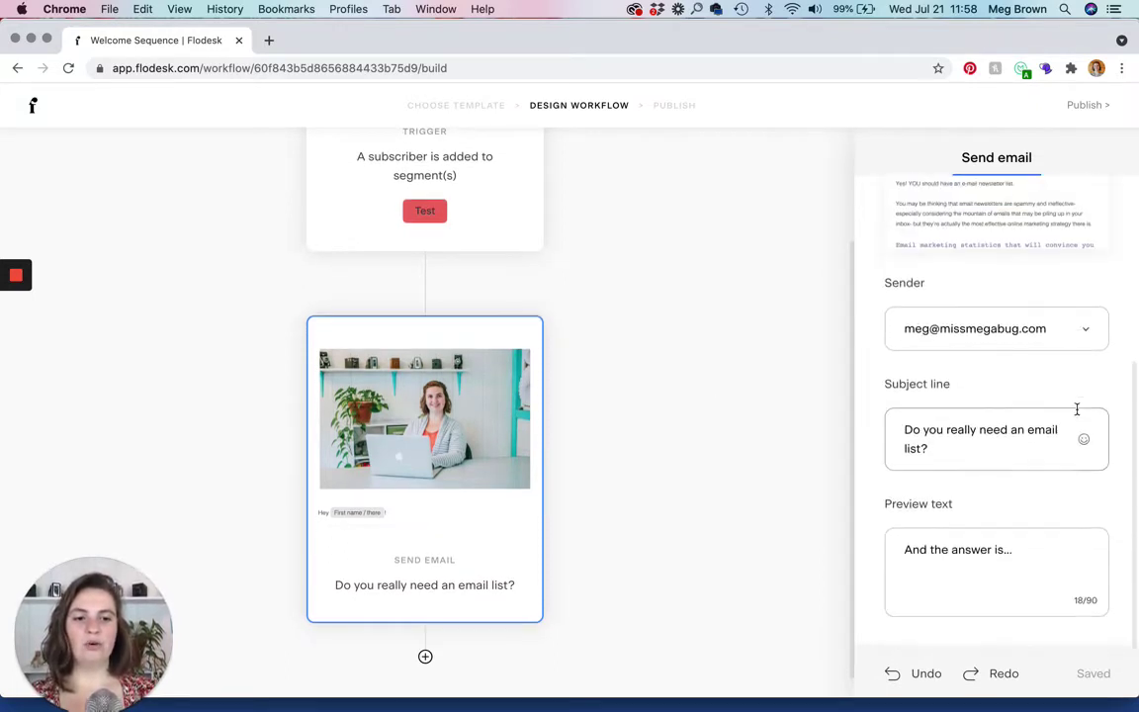
{"action": "left_click", "coordinate": [925, 451]}
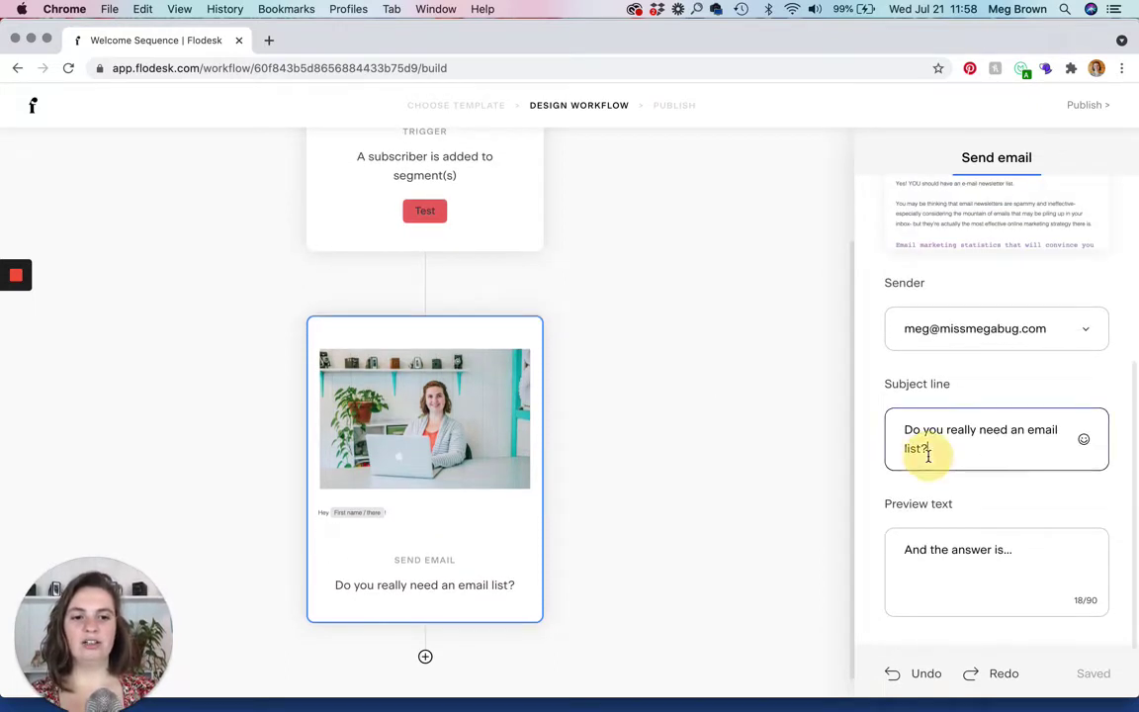
{"action": "left_click", "coordinate": [966, 548]}
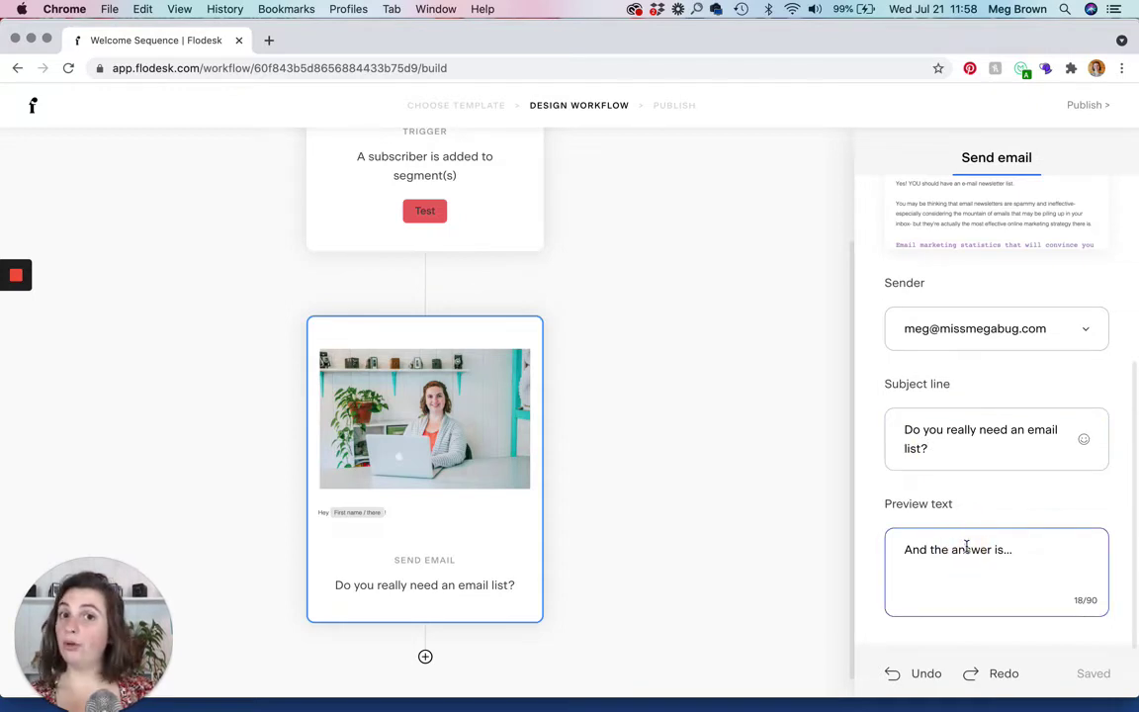
{"action": "left_click", "coordinate": [735, 495]}
{"action": "scroll", "coordinate": [736, 497], "scroll_direction": "down", "scroll_amount": 2}
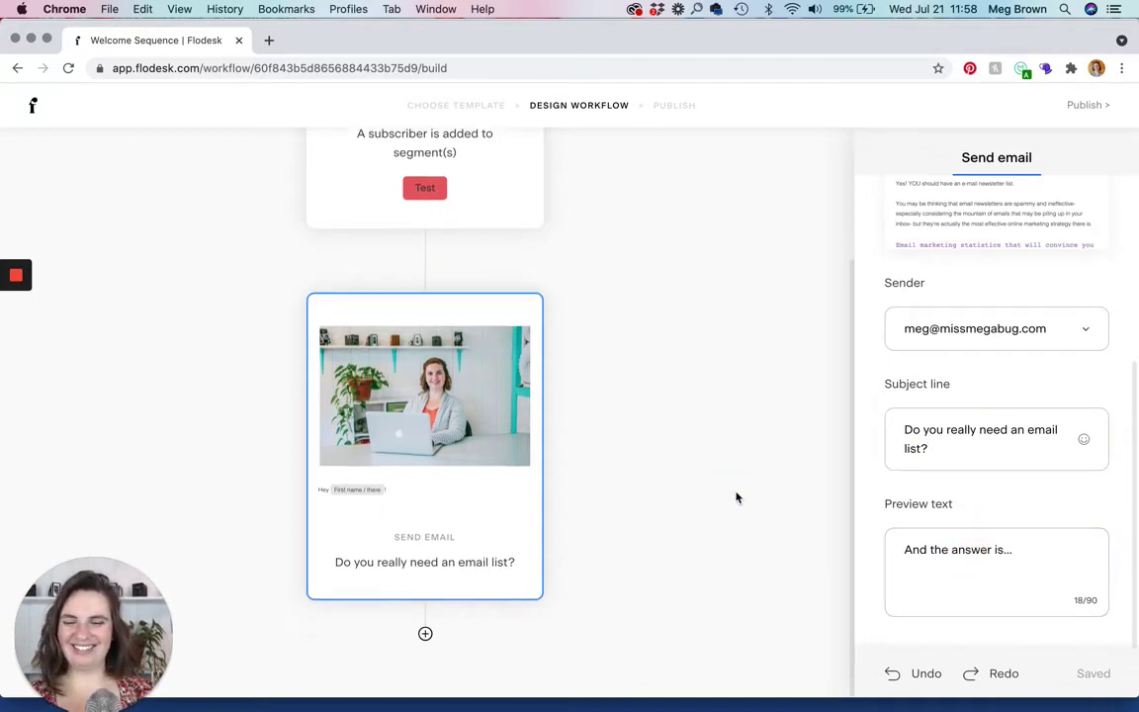
{"action": "left_click", "coordinate": [425, 634]}
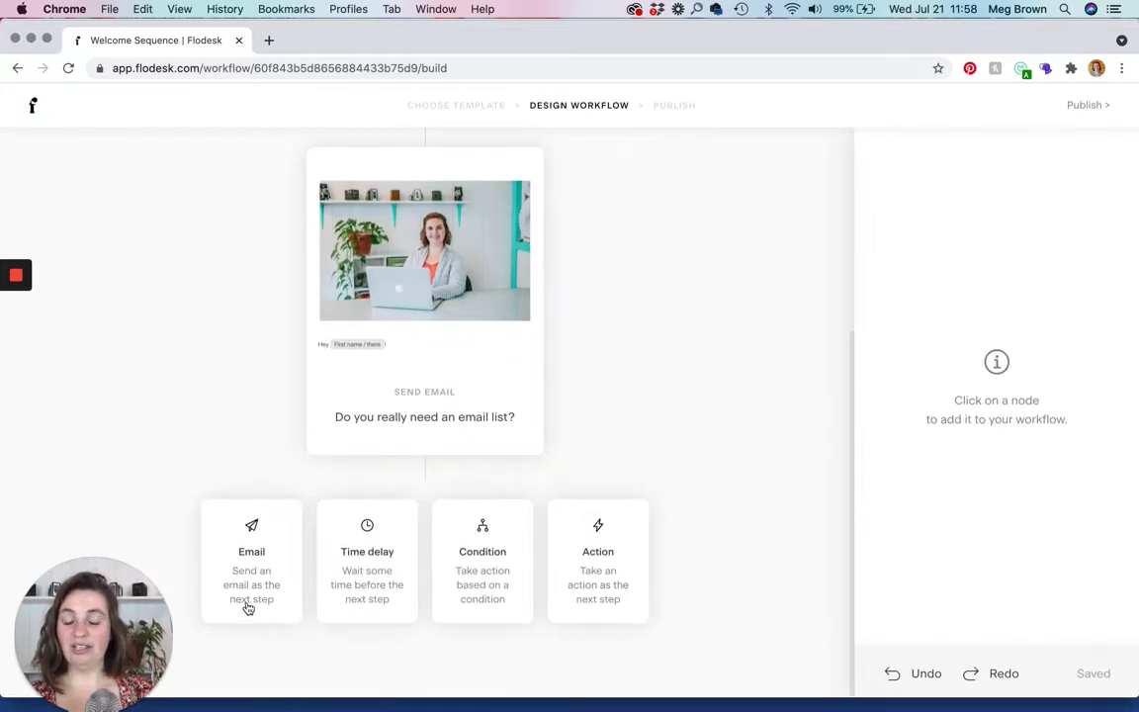
Add a 1 Day(s) time delay after the first email, followed by a new email step.
{"action": "left_click", "coordinate": [367, 576]}
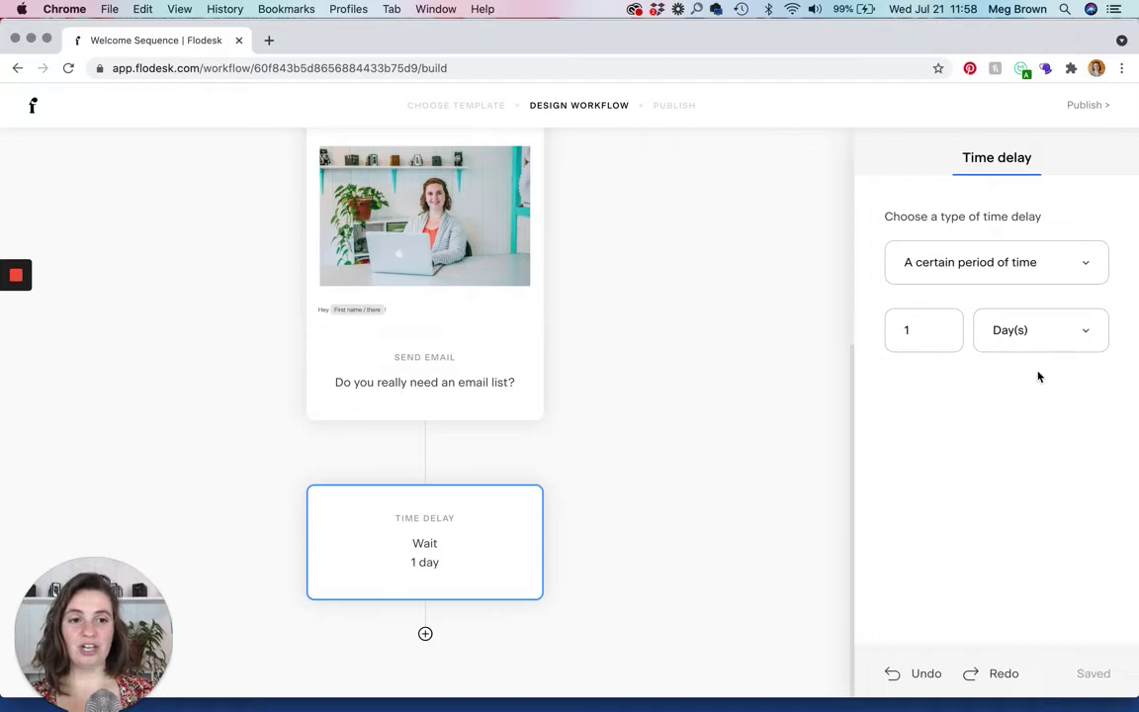
{"action": "left_click", "coordinate": [1063, 272]}
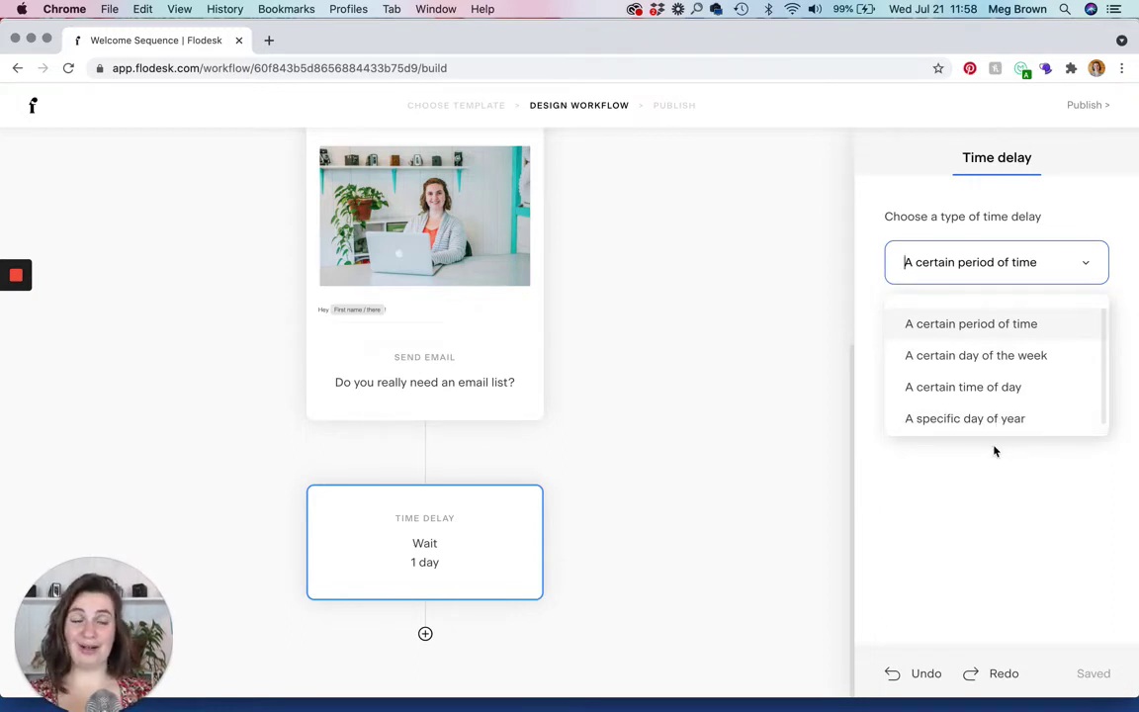
{"action": "left_click", "coordinate": [995, 450]}
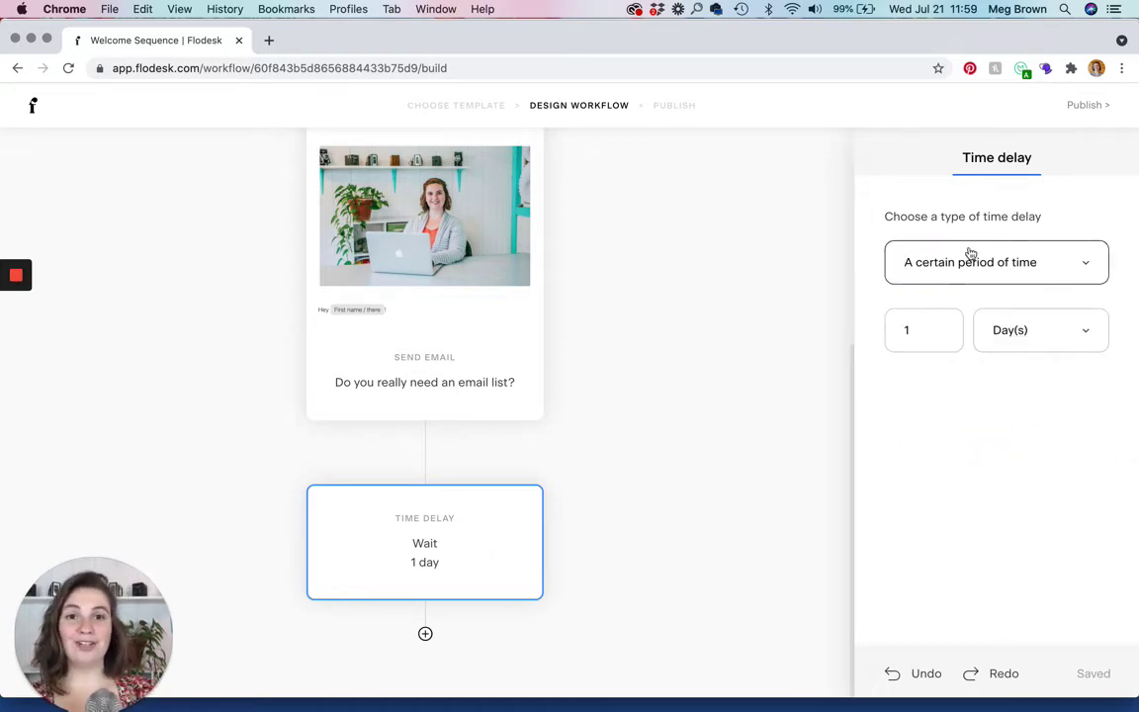
{"action": "left_click", "coordinate": [1056, 324]}
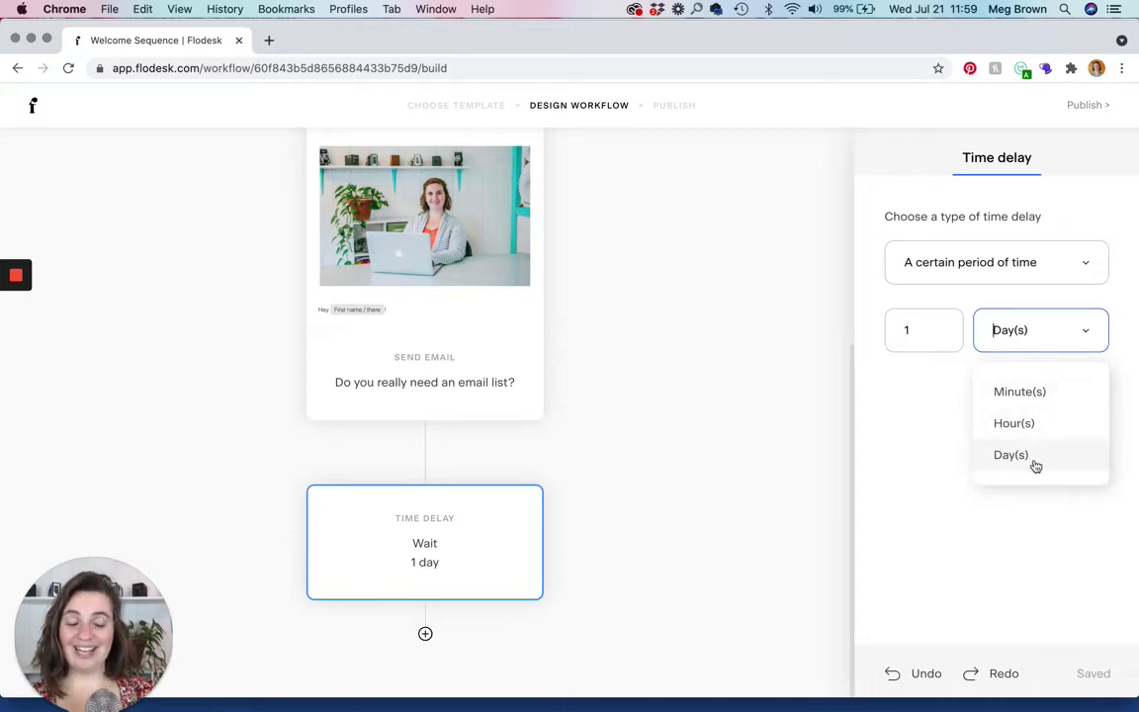
{"action": "left_click", "coordinate": [917, 442]}
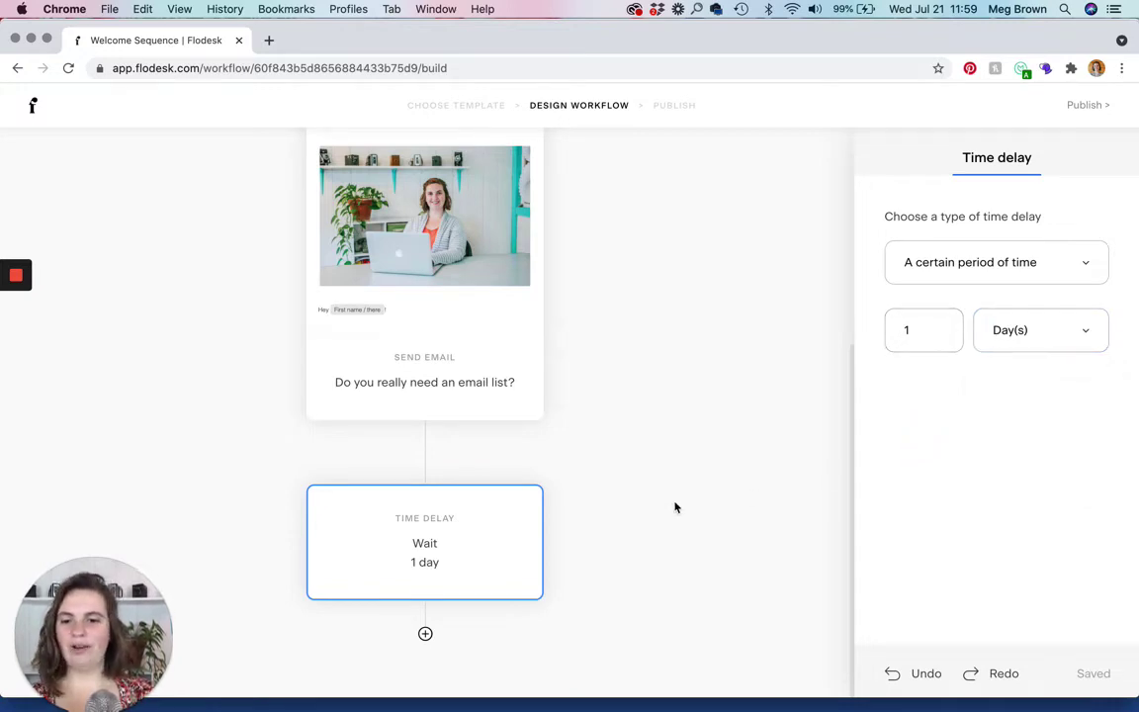
{"action": "left_click", "coordinate": [425, 632]}
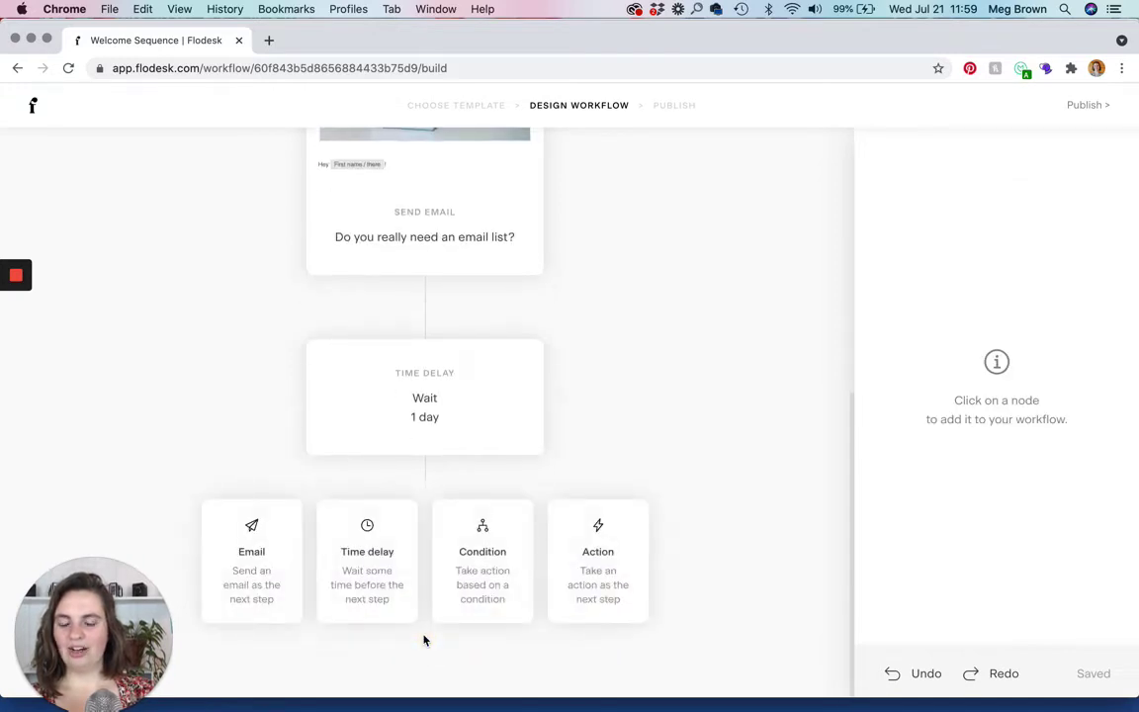
{"action": "left_click", "coordinate": [262, 590]}
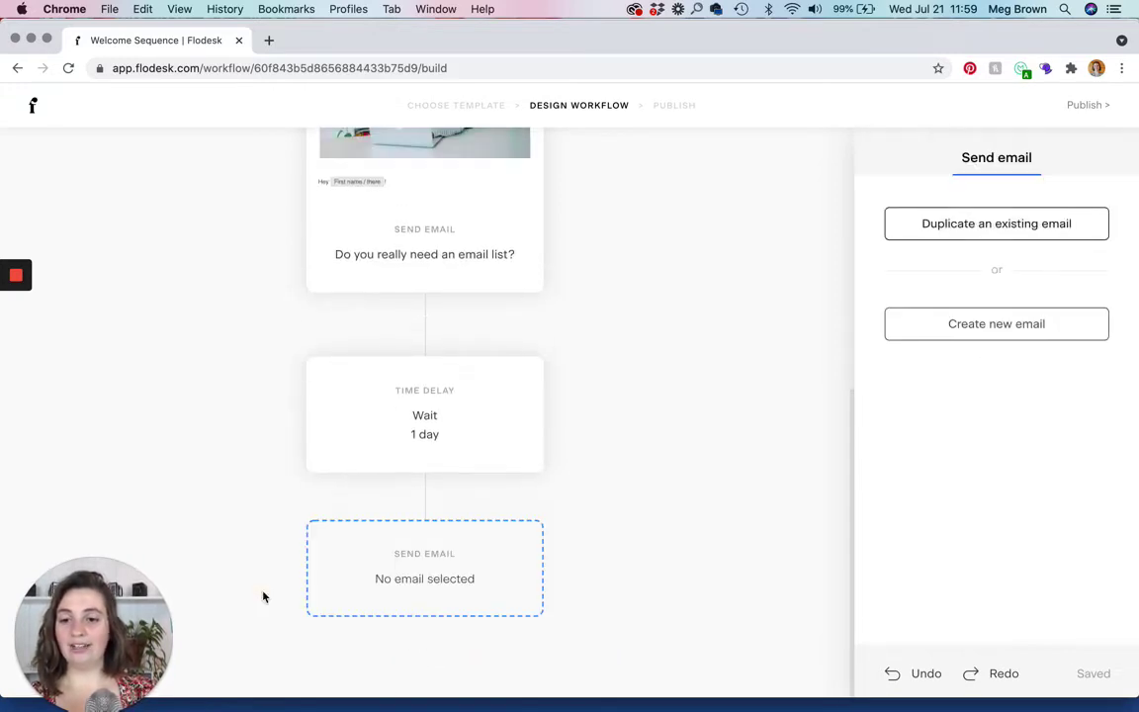
Fill the second email step with a copy of 'How to Choose an E-Newsletter Platform', then add a condition.
{"action": "left_click", "coordinate": [1004, 224]}
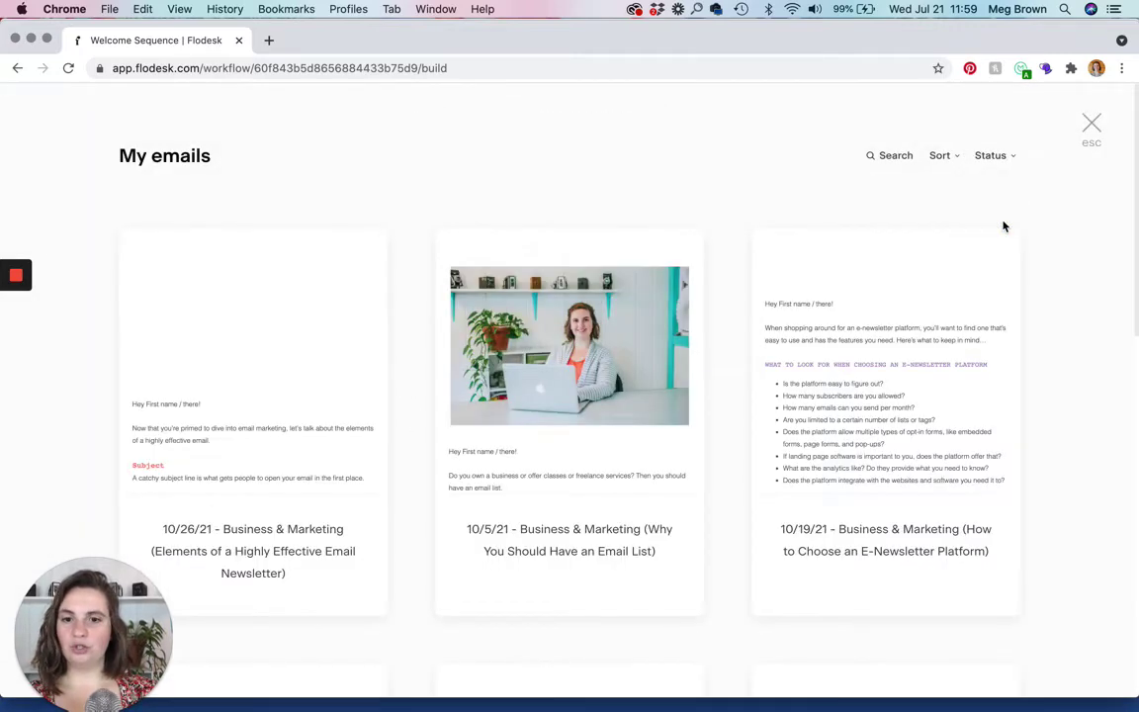
{"action": "mouse_move", "coordinate": [853, 385]}
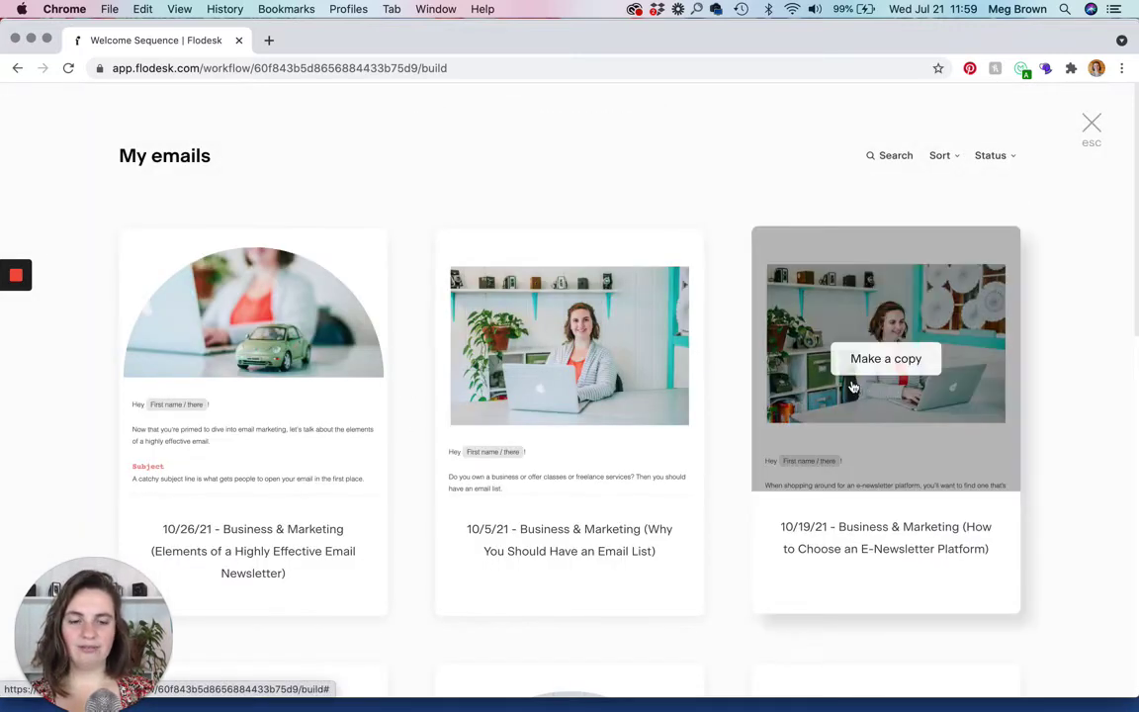
{"action": "left_click", "coordinate": [873, 356]}
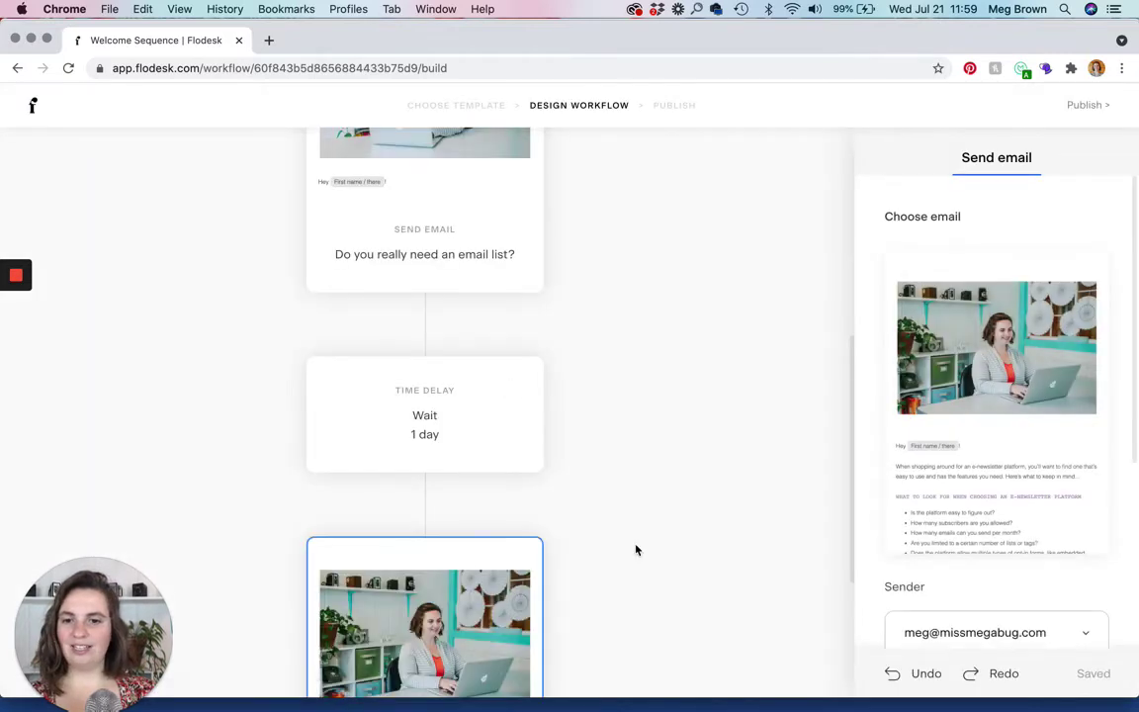
{"action": "scroll", "coordinate": [635, 549], "scroll_direction": "down", "scroll_amount": 3}
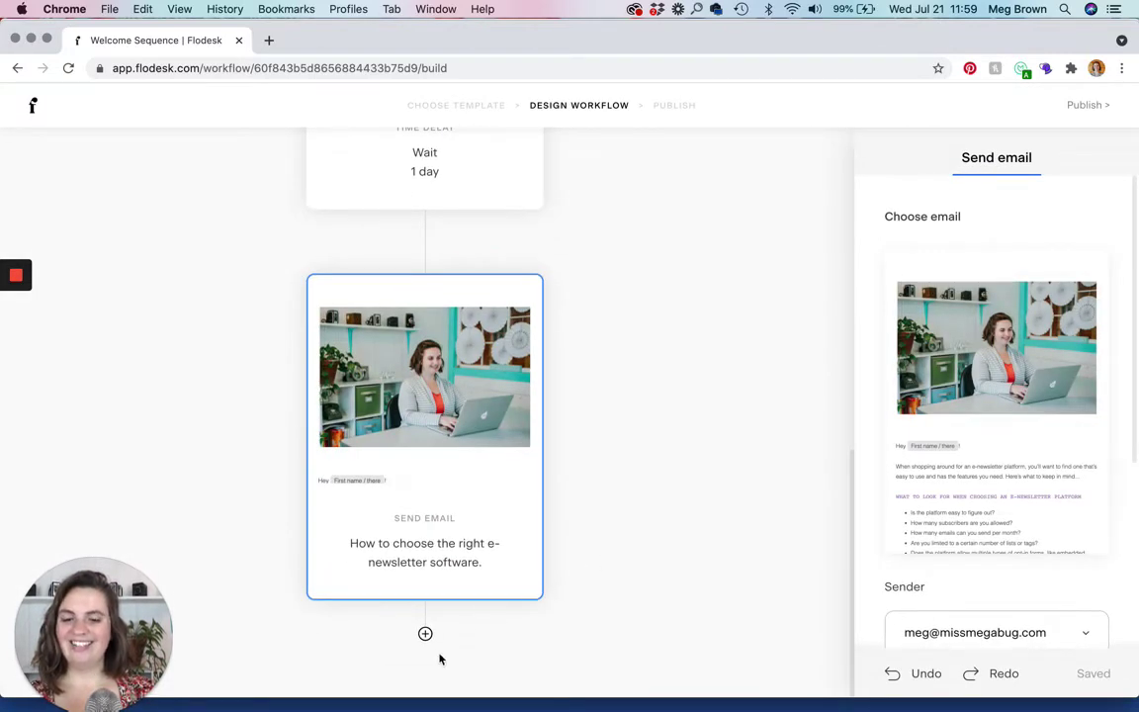
{"action": "left_click", "coordinate": [426, 635]}
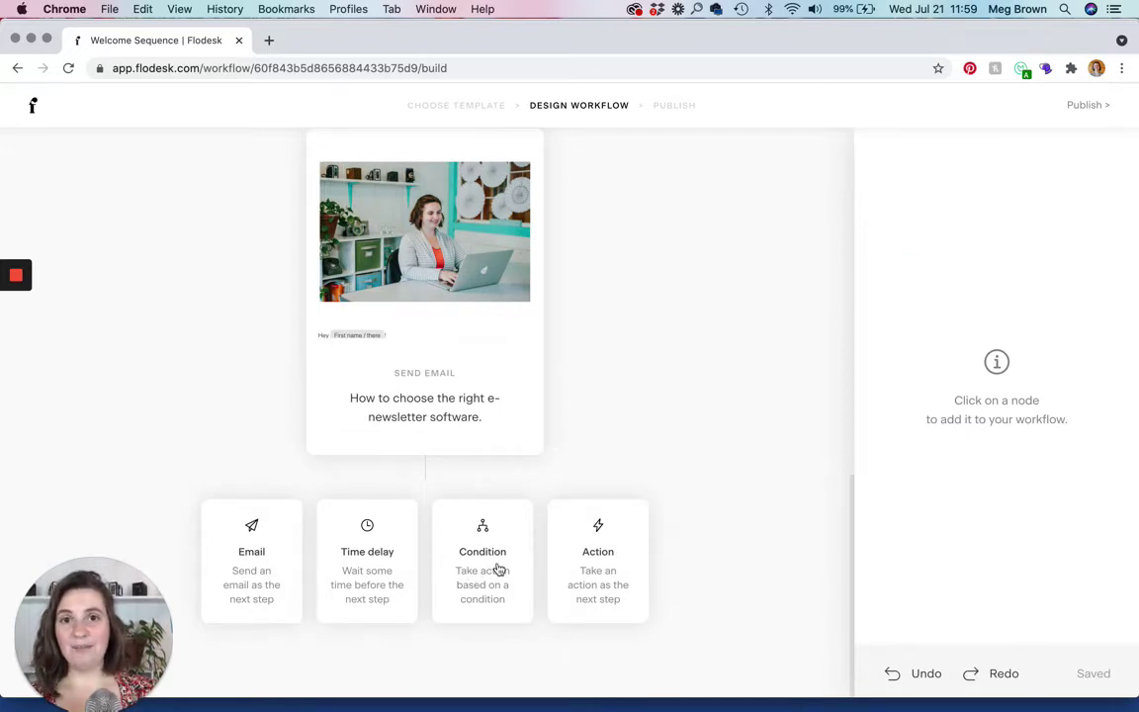
{"action": "left_click", "coordinate": [499, 570]}
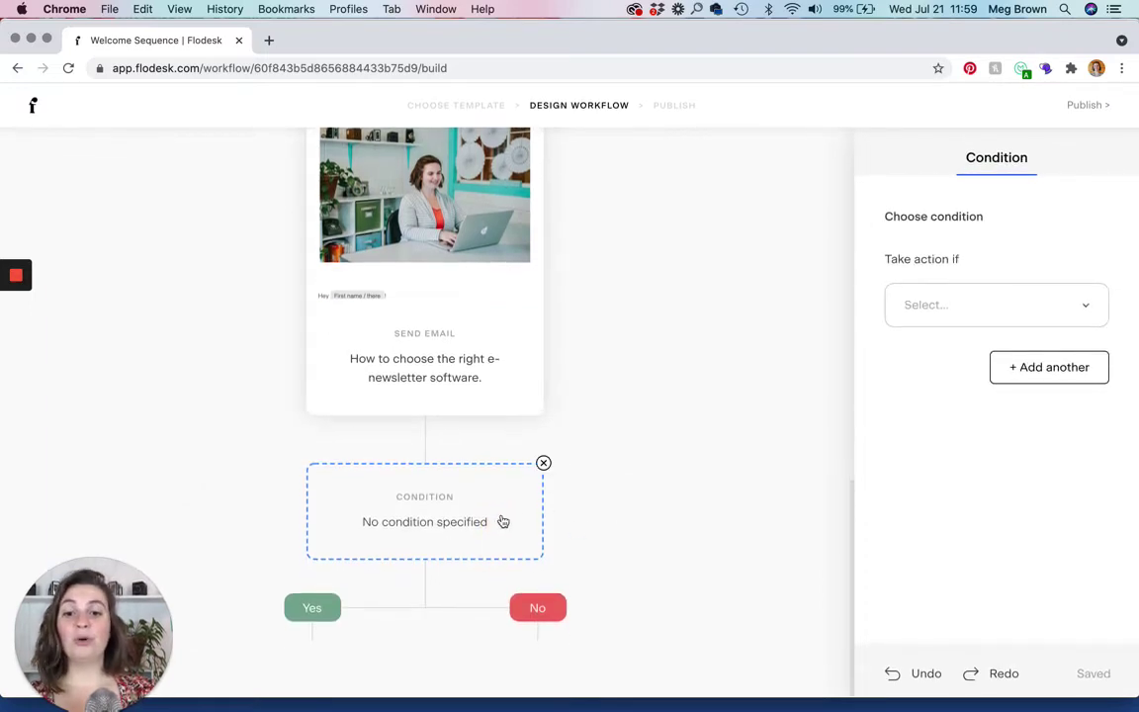
Make the condition check 'Subscriber opened workflow email' and dismiss the delay warning.
{"action": "left_click", "coordinate": [973, 306]}
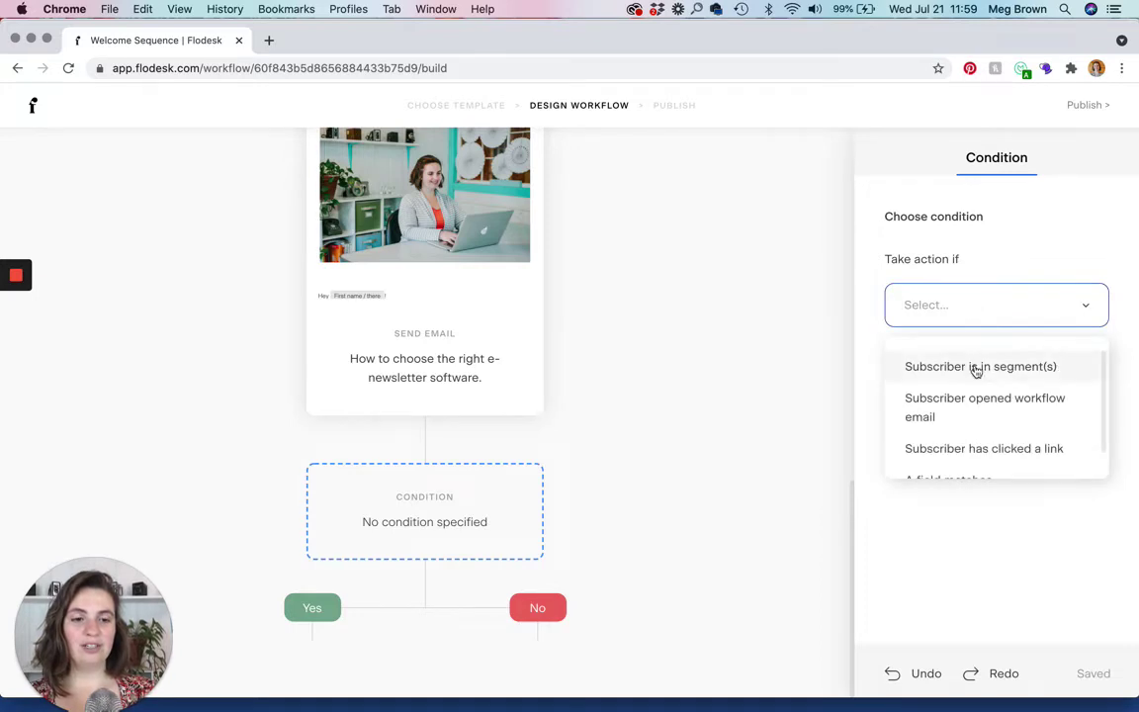
{"action": "scroll", "coordinate": [975, 370], "scroll_direction": "down", "scroll_amount": 1}
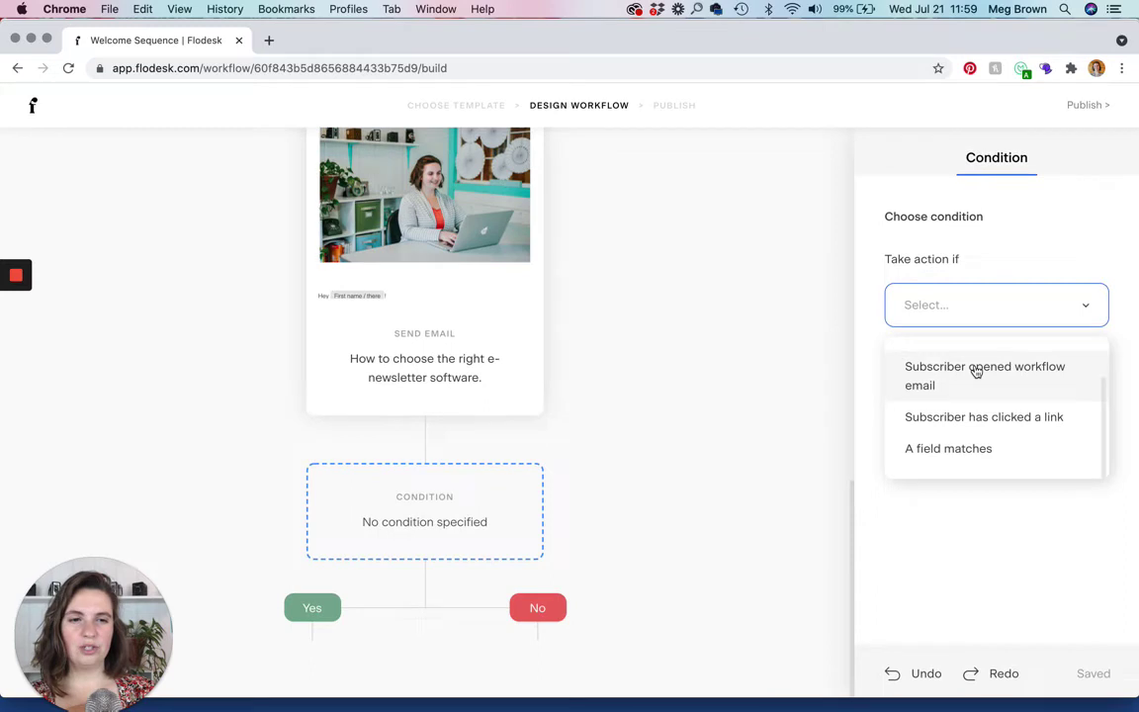
{"action": "scroll", "coordinate": [1029, 386], "scroll_direction": "up", "scroll_amount": 1}
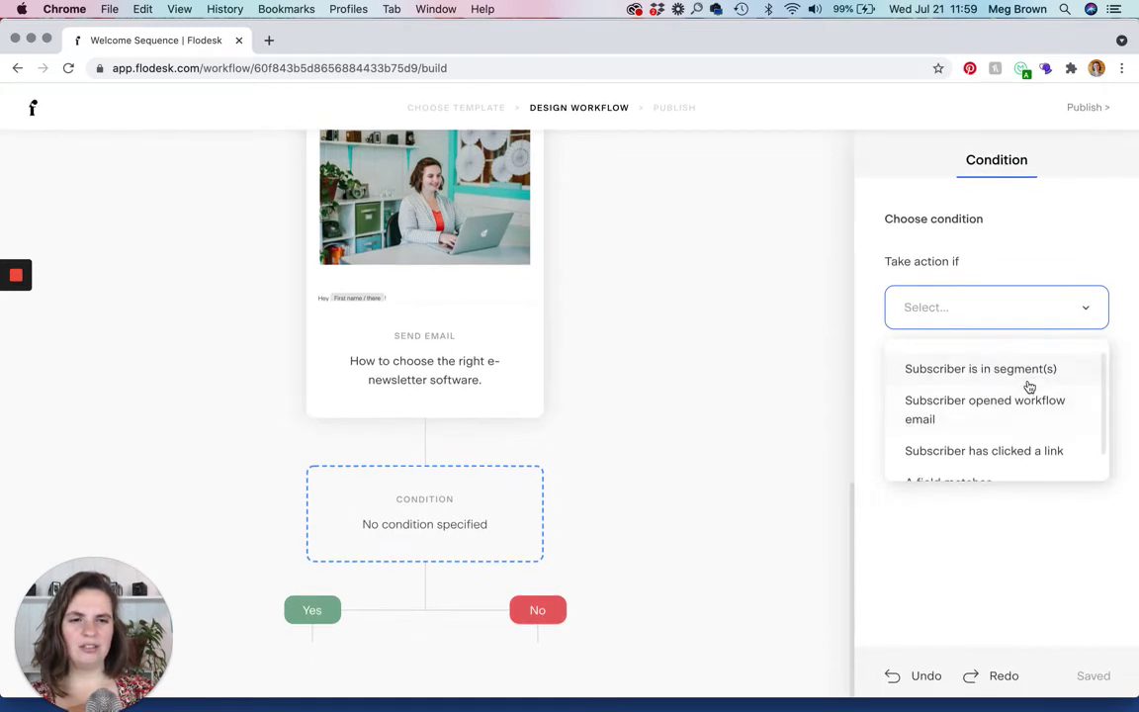
{"action": "scroll", "coordinate": [1029, 386], "scroll_direction": "down", "scroll_amount": 1}
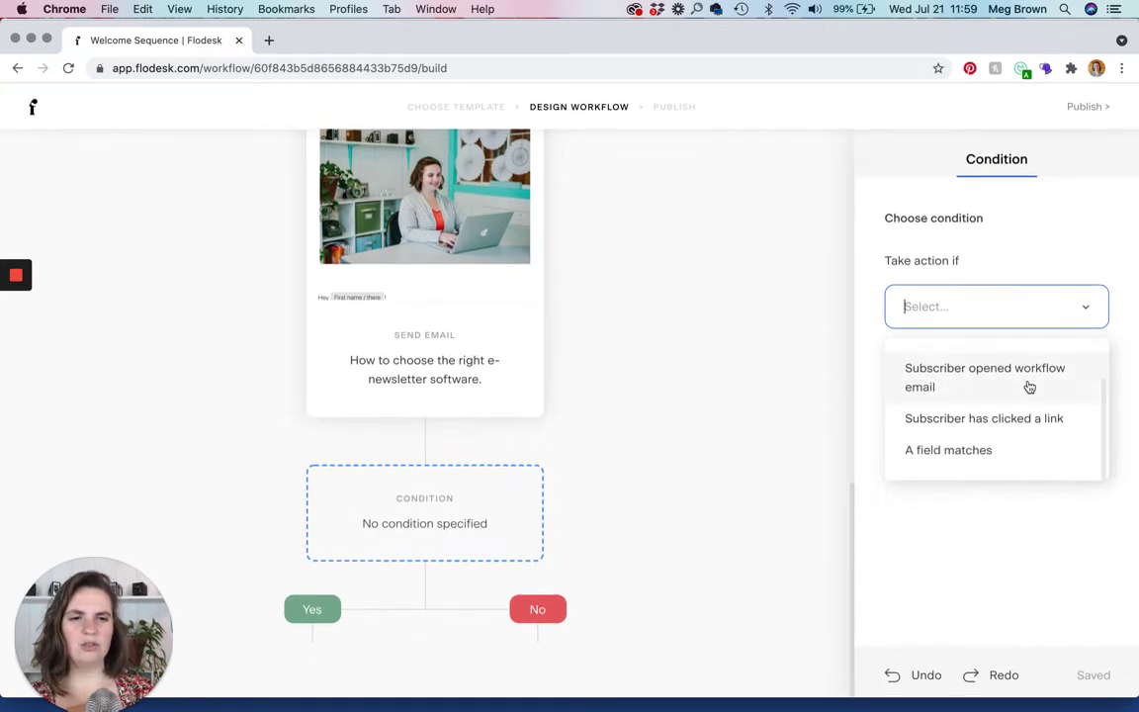
{"action": "left_click", "coordinate": [973, 388]}
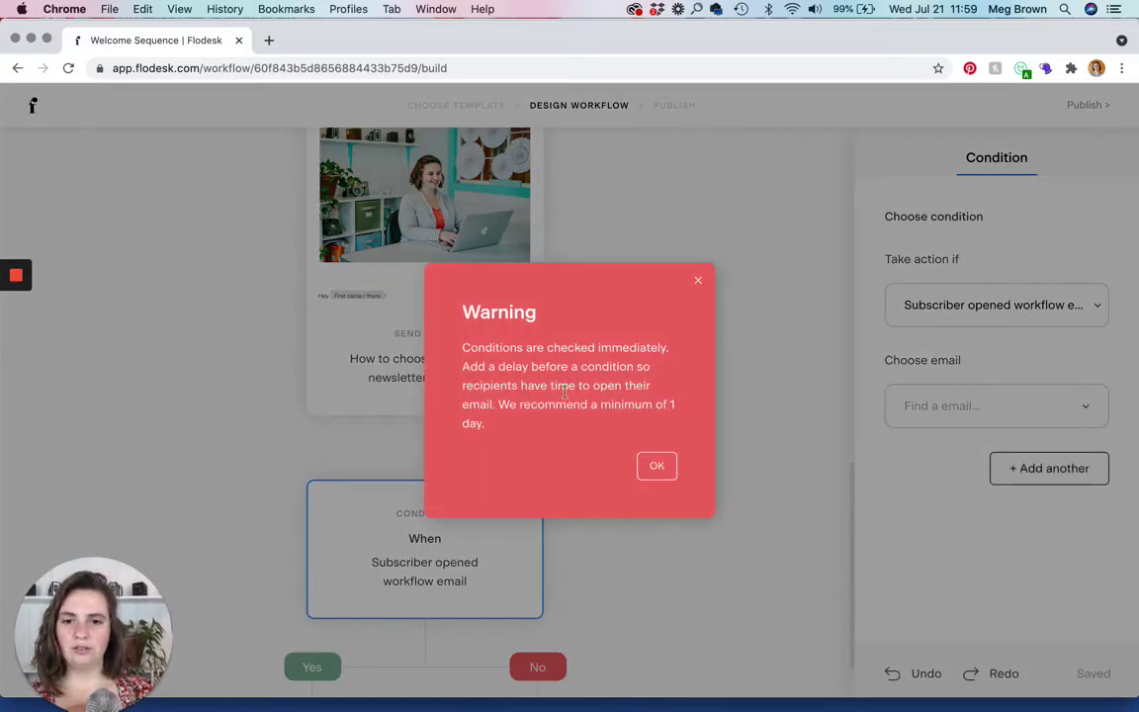
{"action": "left_click", "coordinate": [657, 468]}
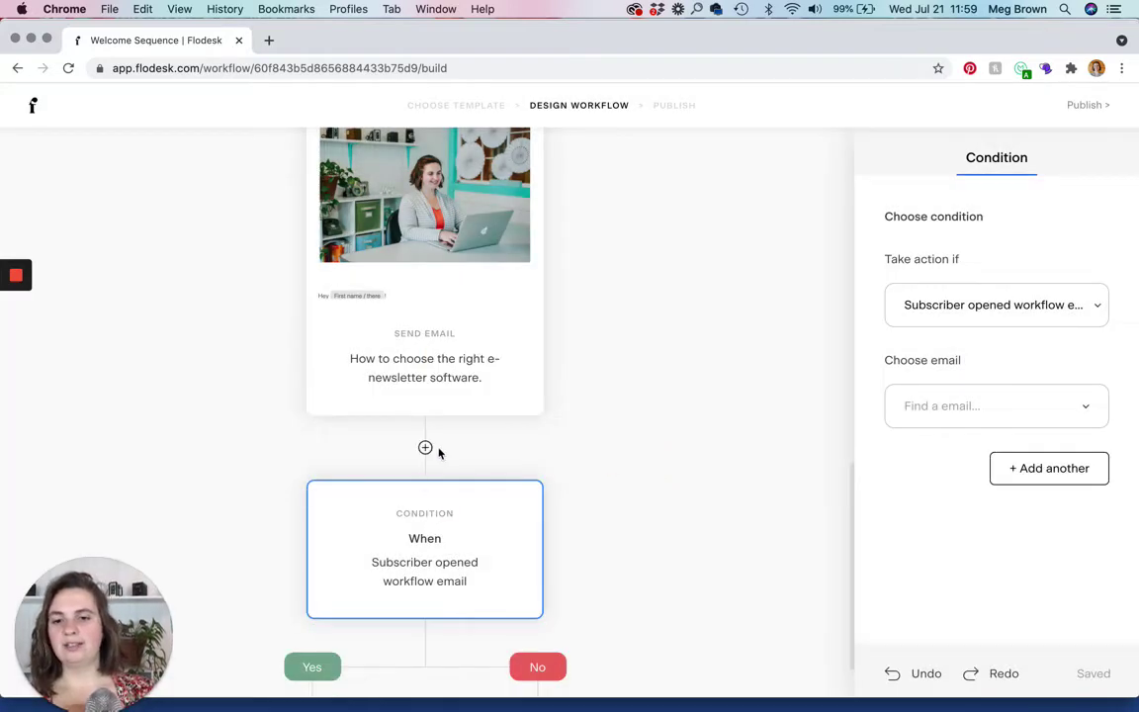
{"action": "left_click", "coordinate": [425, 448]}
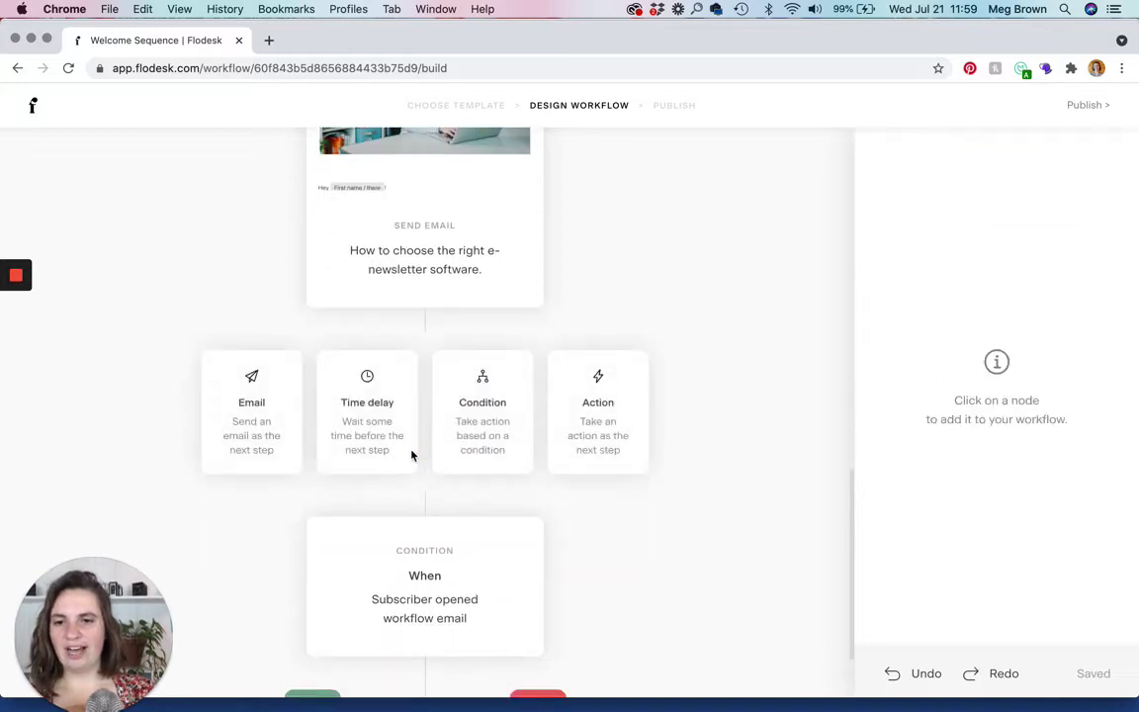
Insert a 1-day wait between the e-newsletter email and the opened-email condition.
{"action": "left_click", "coordinate": [361, 435]}
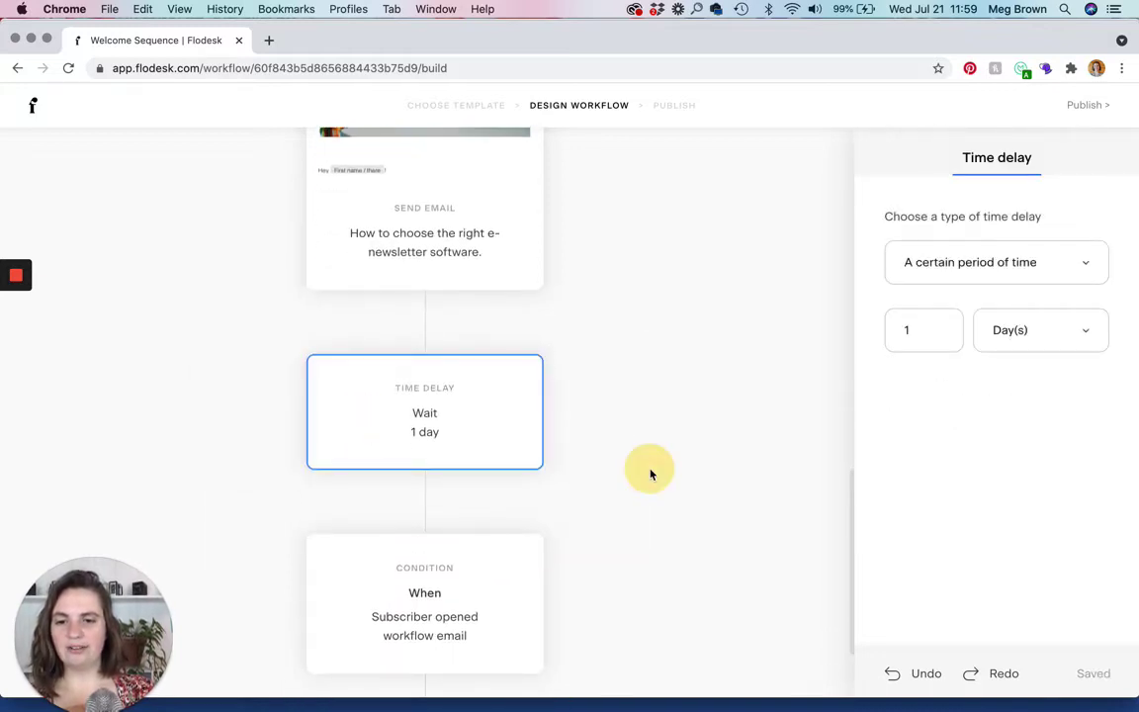
{"action": "mouse_move", "coordinate": [444, 426]}
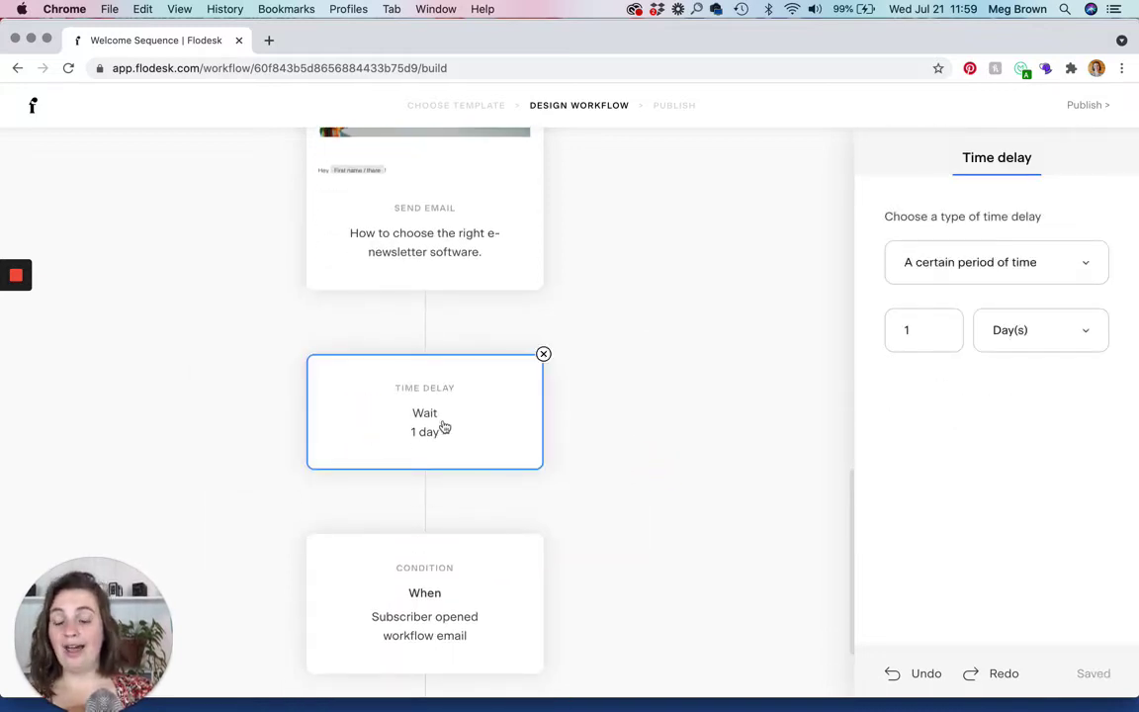
{"action": "scroll", "coordinate": [441, 427], "scroll_direction": "down", "scroll_amount": 2}
{"action": "scroll", "coordinate": [431, 561], "scroll_direction": "down", "scroll_amount": 2}
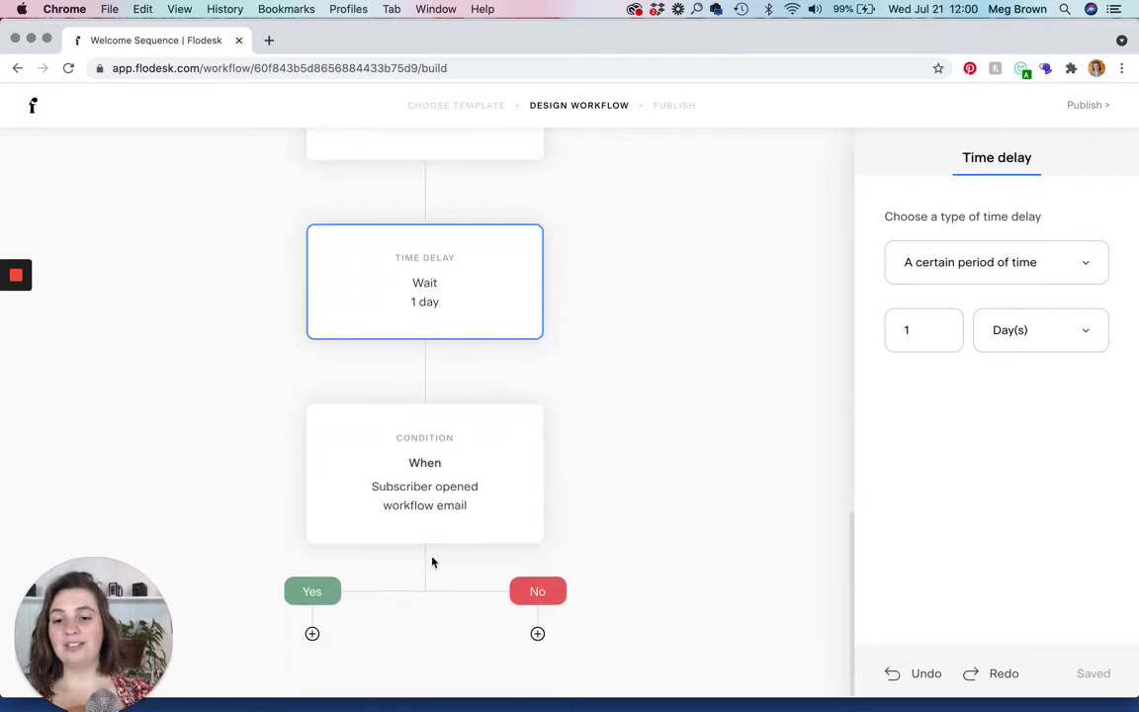
{"action": "mouse_move", "coordinate": [418, 489]}
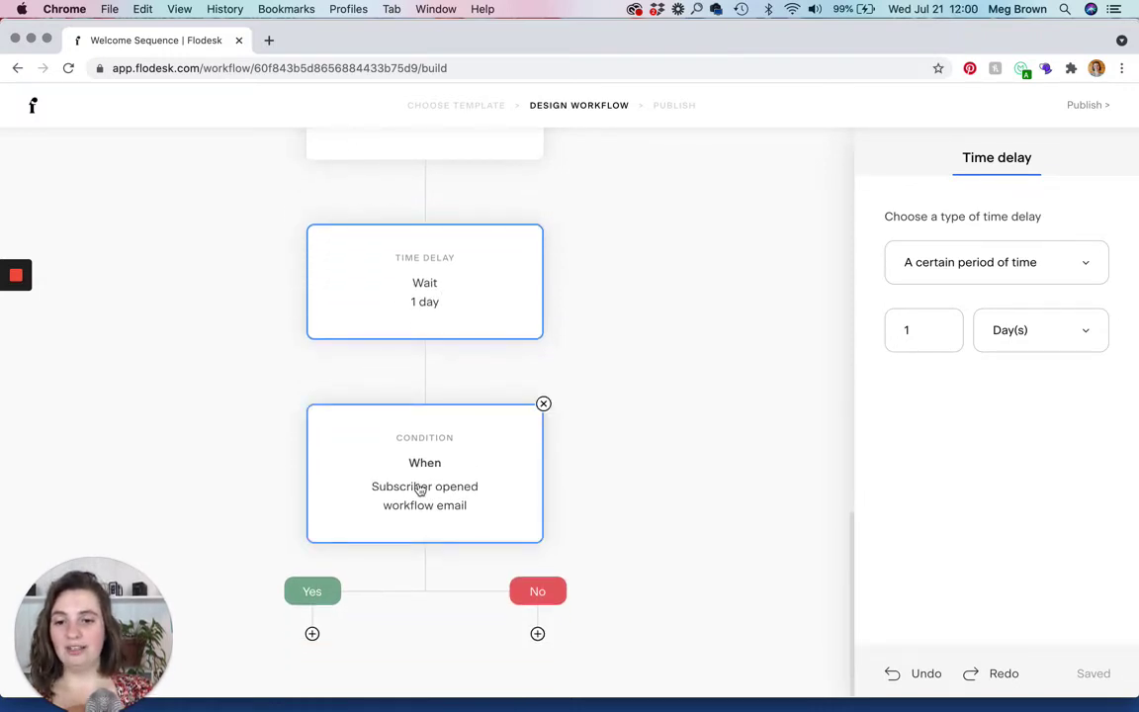
{"action": "scroll", "coordinate": [465, 458], "scroll_direction": "up", "scroll_amount": 3}
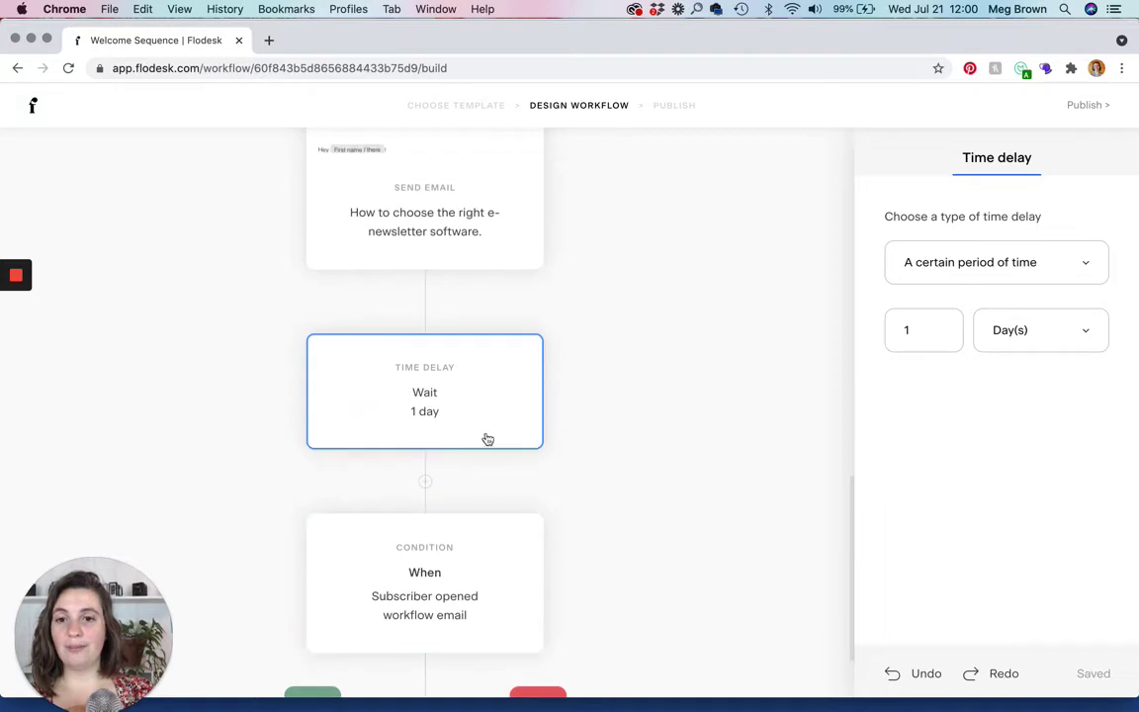
{"action": "scroll", "coordinate": [470, 208], "scroll_direction": "down", "scroll_amount": 3}
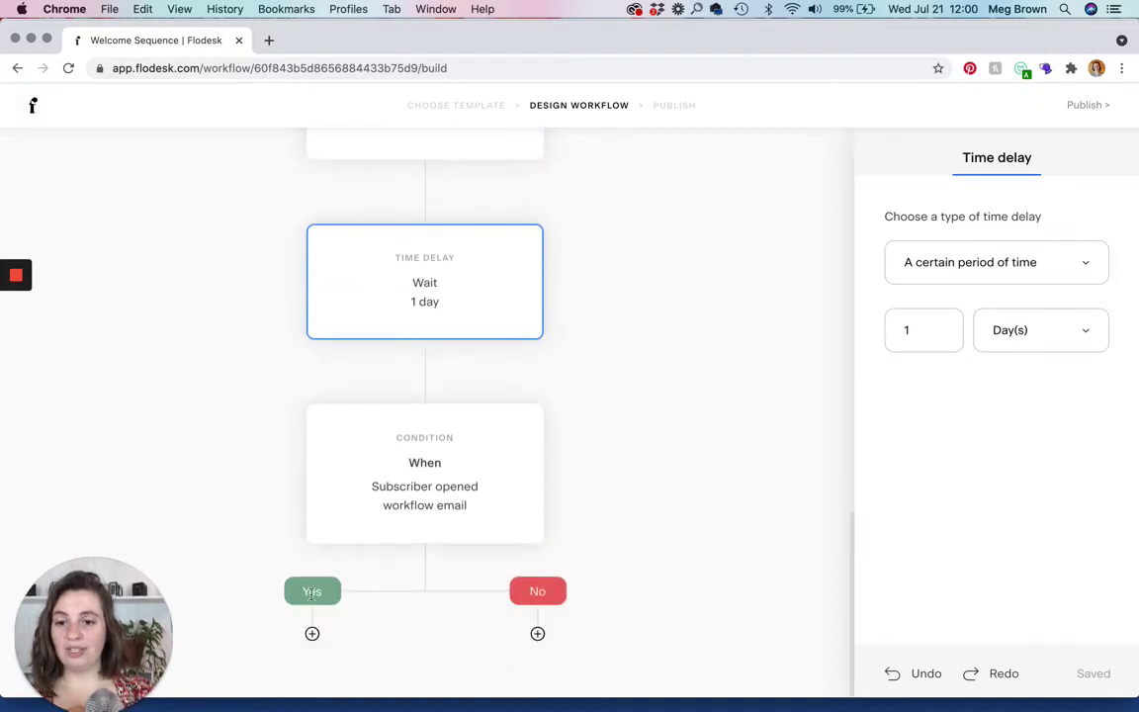
{"action": "left_click", "coordinate": [312, 633]}
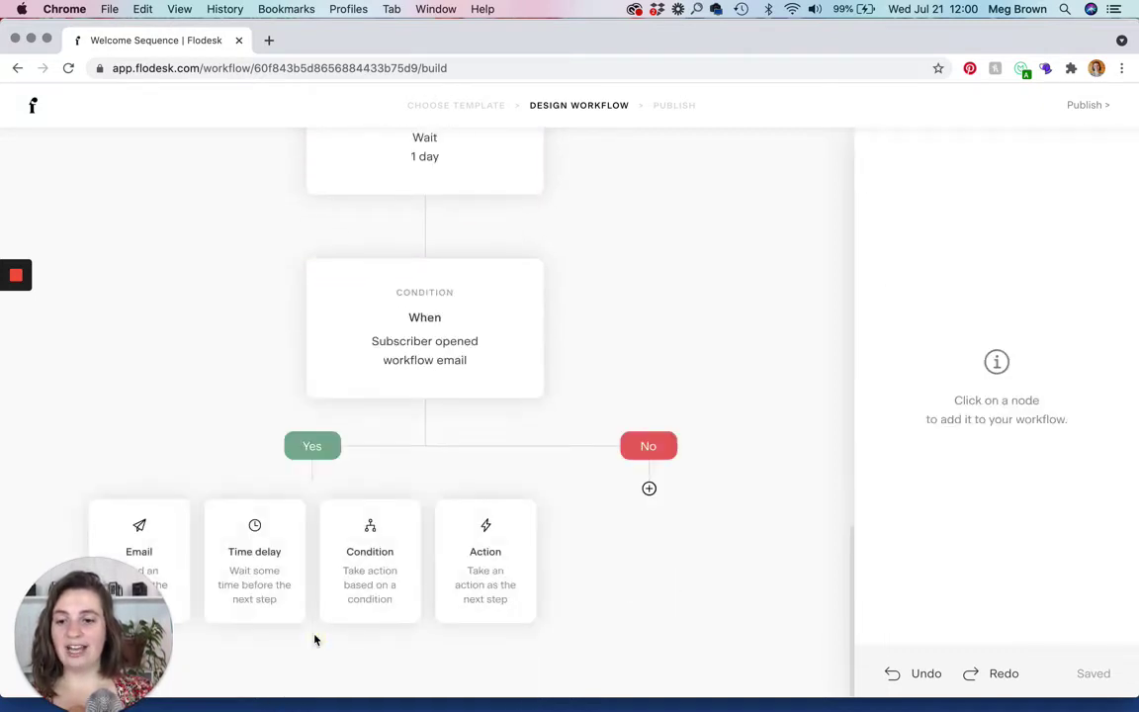
Put a copy of 'Elements of a Highly Effective Email Newsletter' on the Yes branch and an email step on No.
{"action": "left_click", "coordinate": [157, 541]}
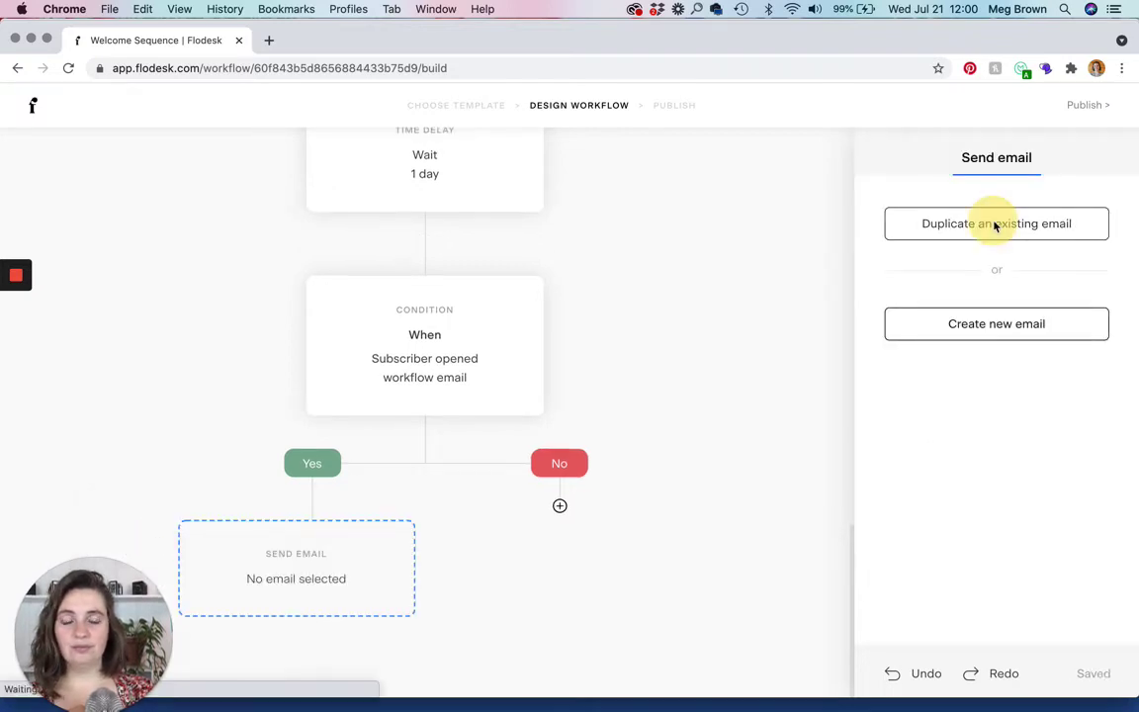
{"action": "left_click", "coordinate": [996, 226]}
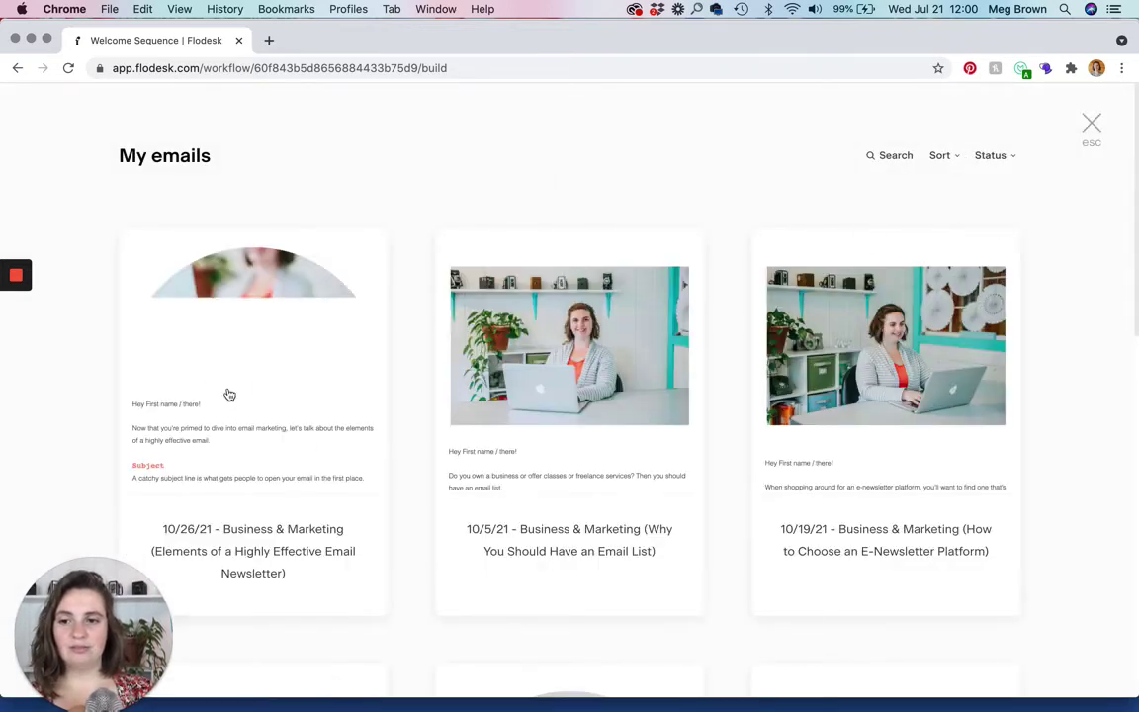
{"action": "left_click", "coordinate": [209, 352]}
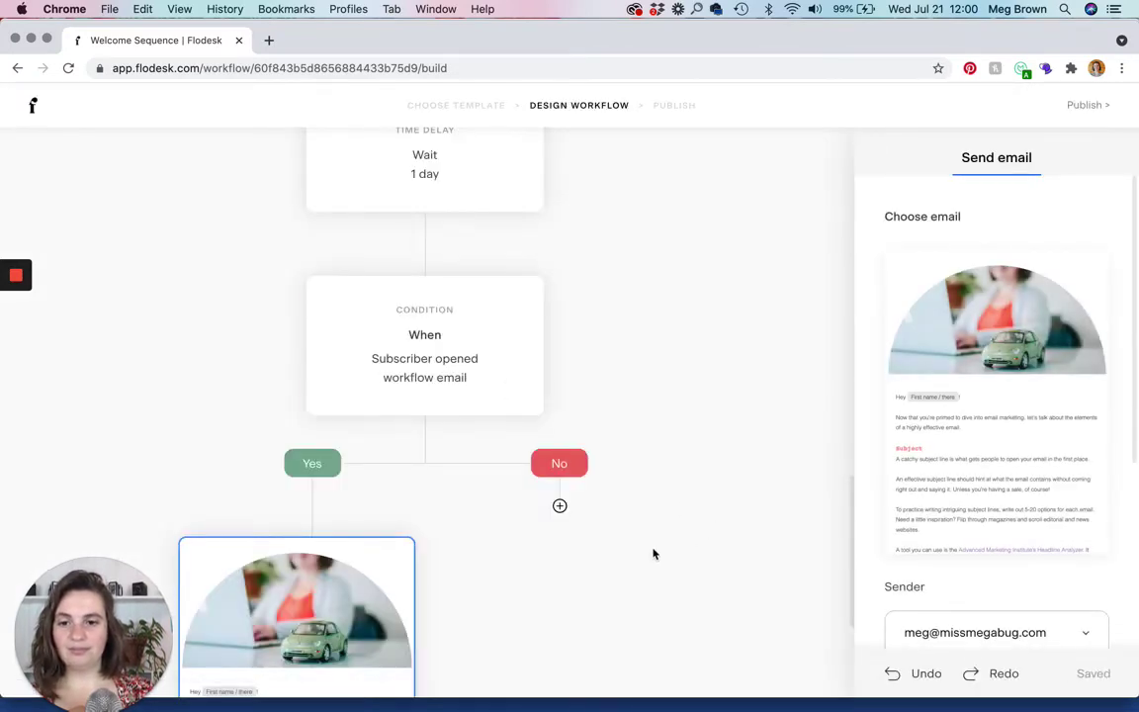
{"action": "scroll", "coordinate": [560, 510], "scroll_direction": "up", "scroll_amount": 10}
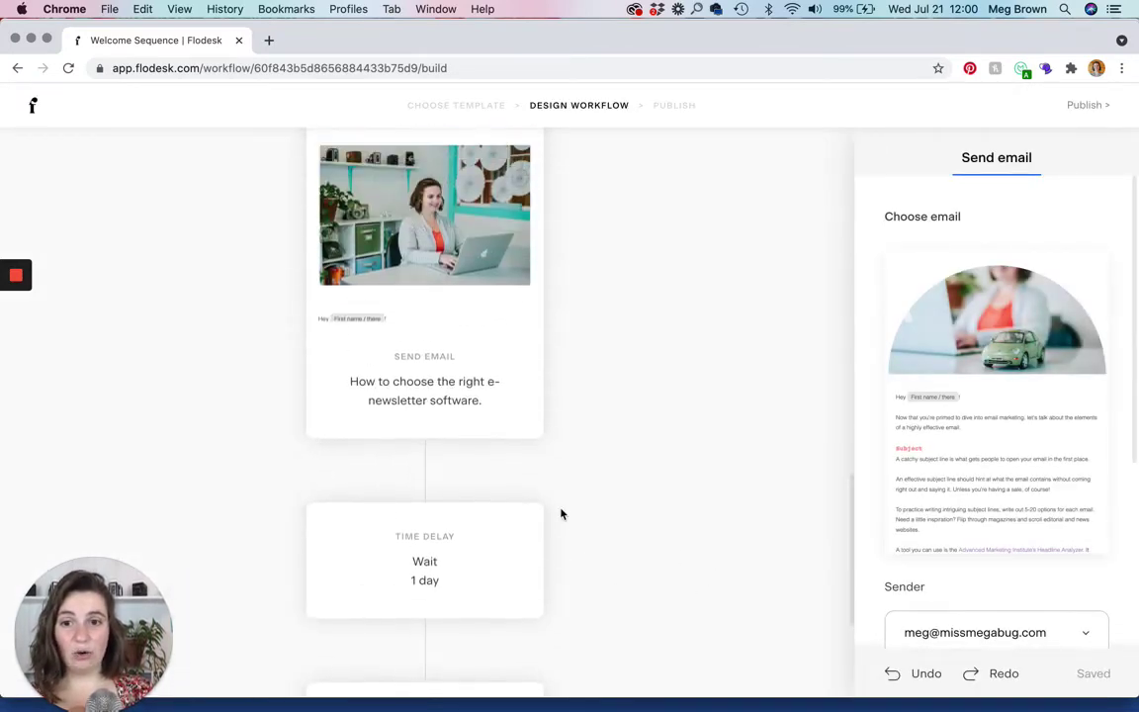
{"action": "scroll", "coordinate": [664, 427], "scroll_direction": "down", "scroll_amount": 10}
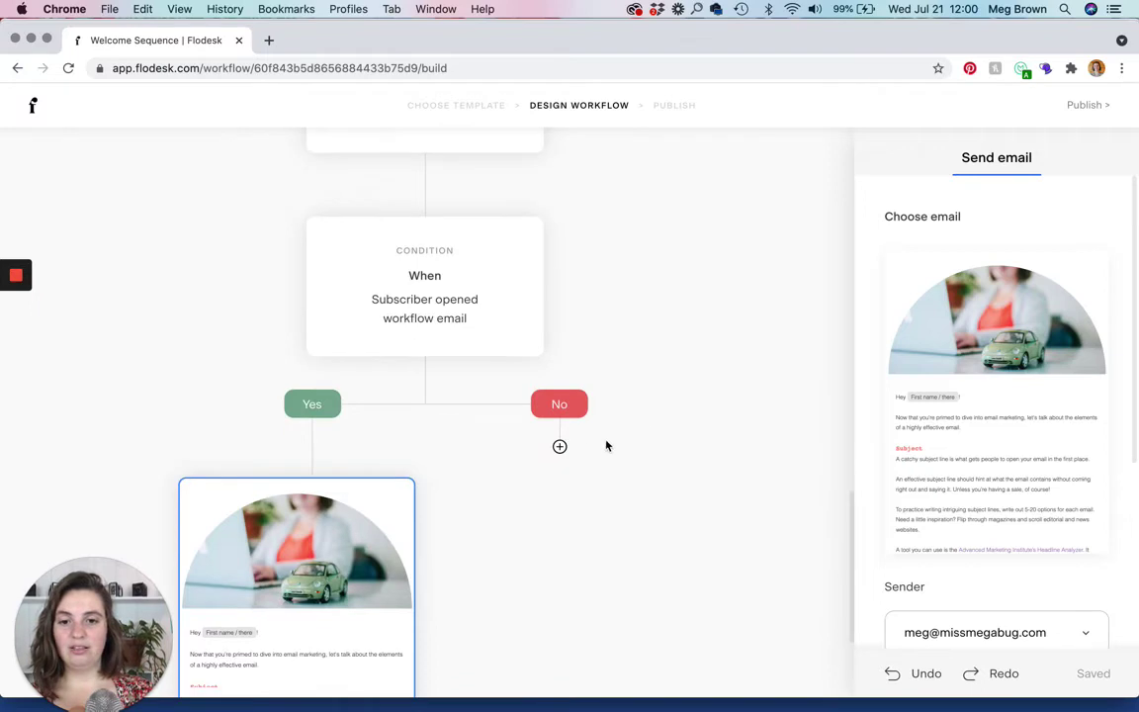
{"action": "left_click", "coordinate": [559, 448]}
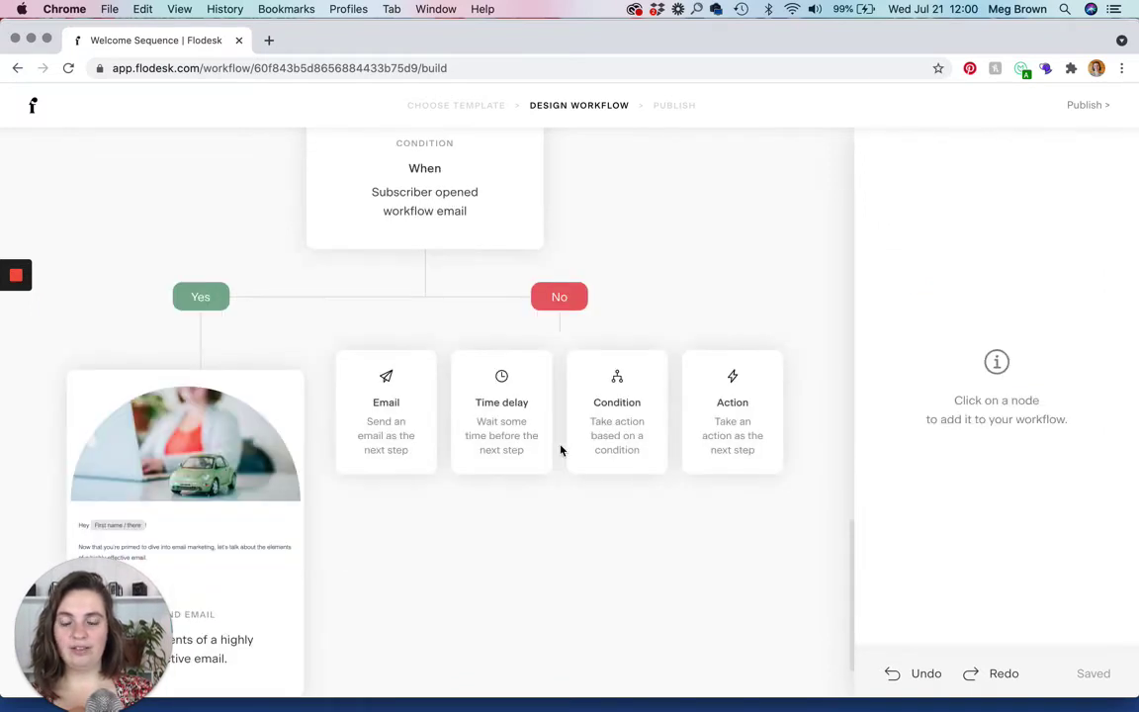
{"action": "left_click", "coordinate": [393, 427]}
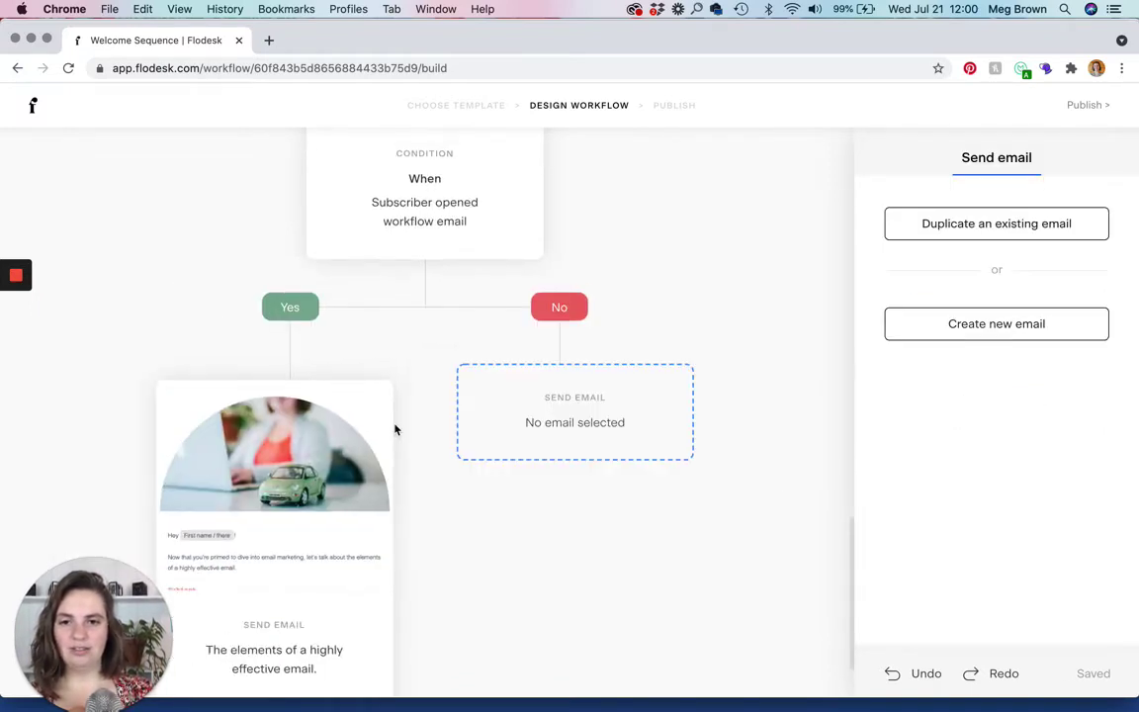
Copy the 'Should you hire someone to manage your social media?' email into the No branch.
{"action": "left_click", "coordinate": [908, 223]}
{"action": "scroll", "coordinate": [720, 524], "scroll_direction": "down", "scroll_amount": 5}
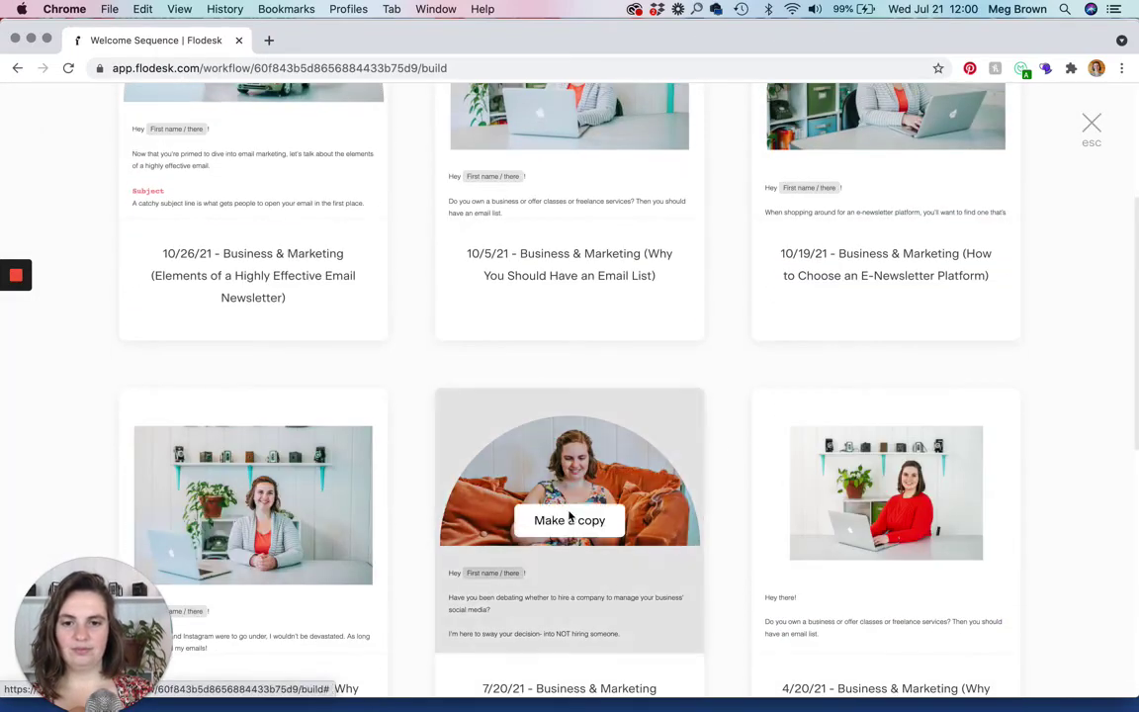
{"action": "left_click", "coordinate": [570, 517]}
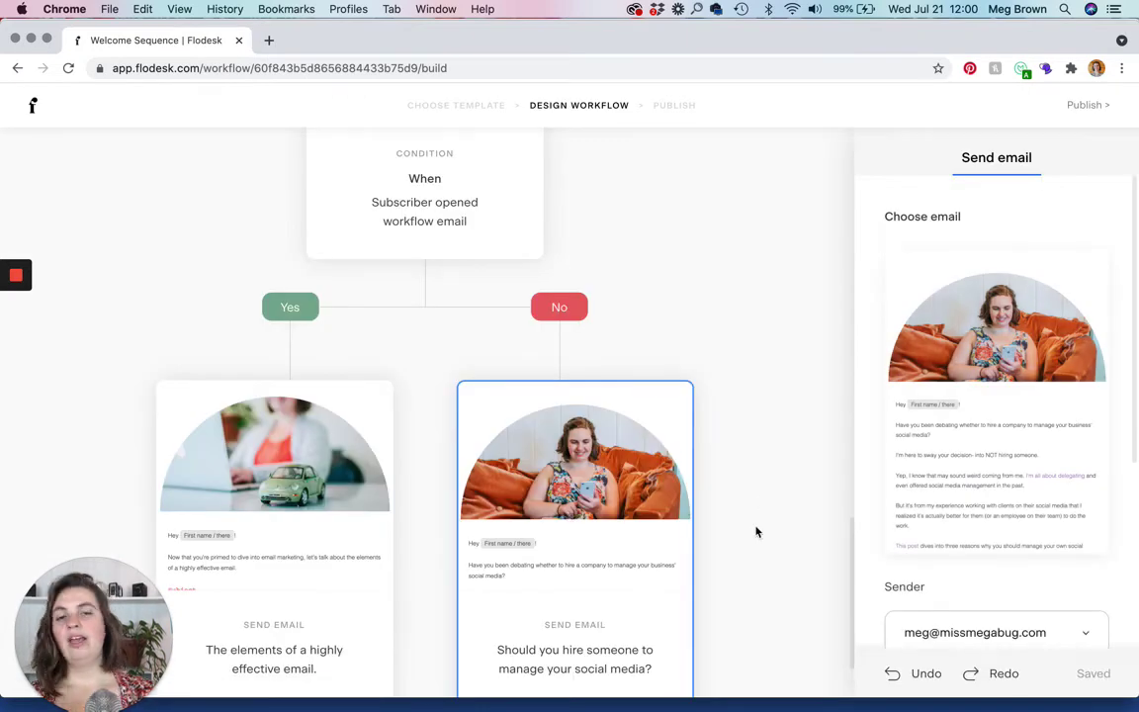
{"action": "scroll", "coordinate": [756, 532], "scroll_direction": "up", "scroll_amount": 10}
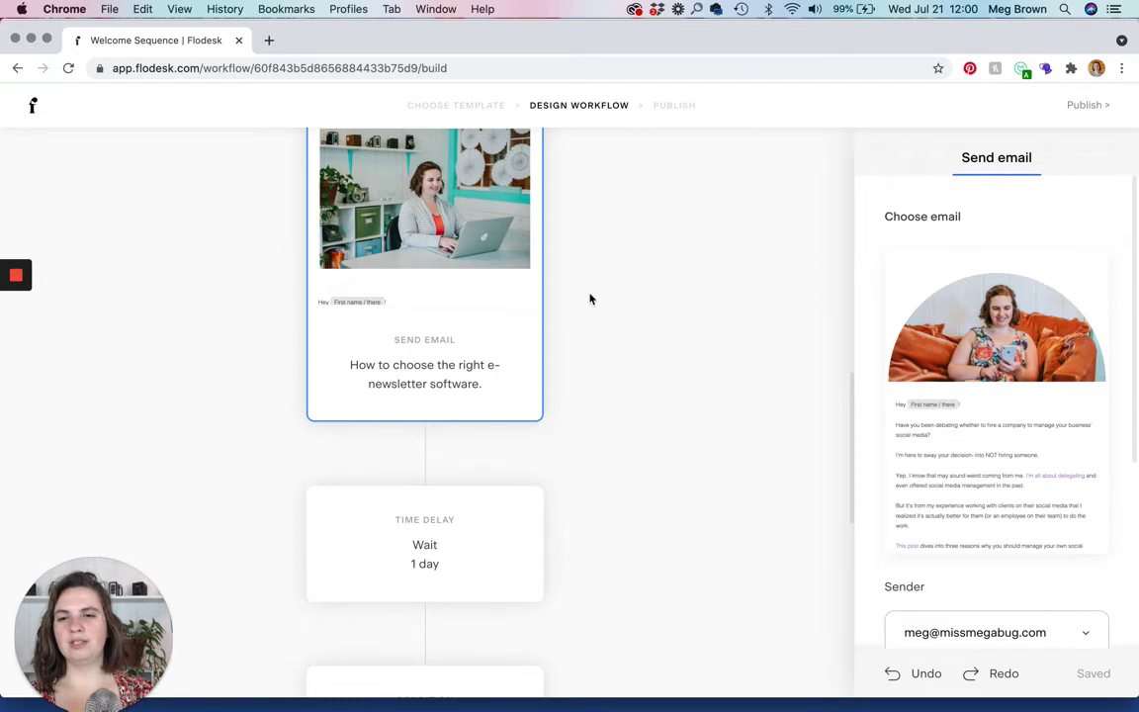
{"action": "scroll", "coordinate": [690, 397], "scroll_direction": "down", "scroll_amount": 2}
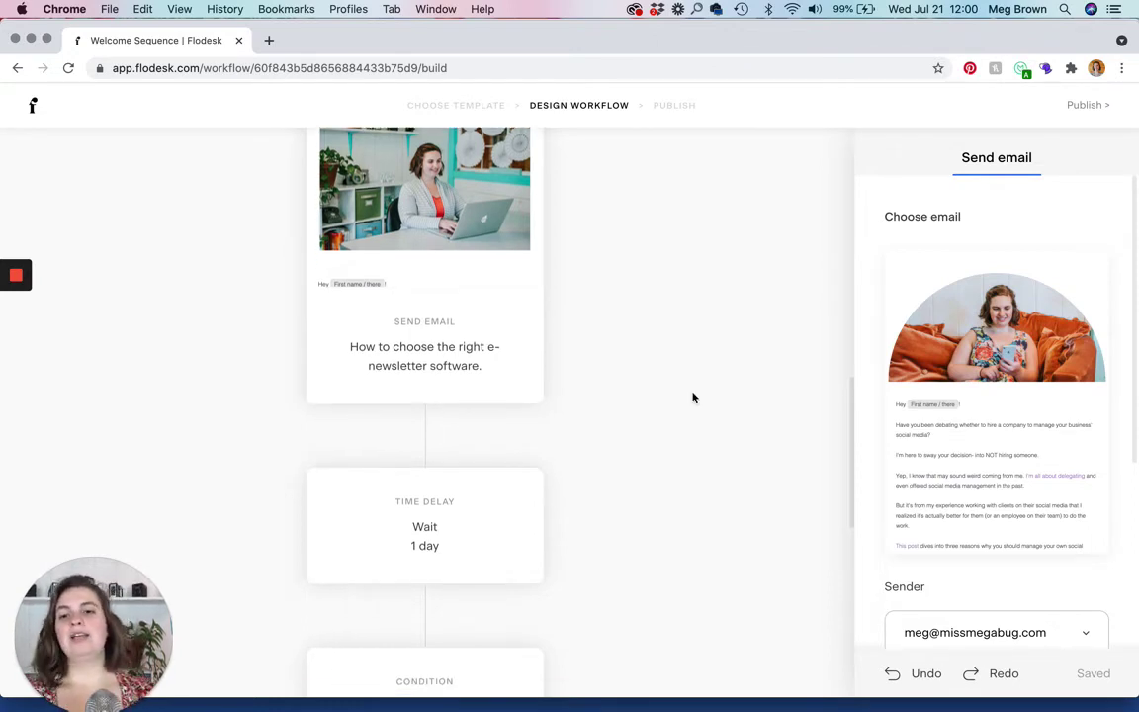
{"action": "scroll", "coordinate": [692, 396], "scroll_direction": "down", "scroll_amount": 7}
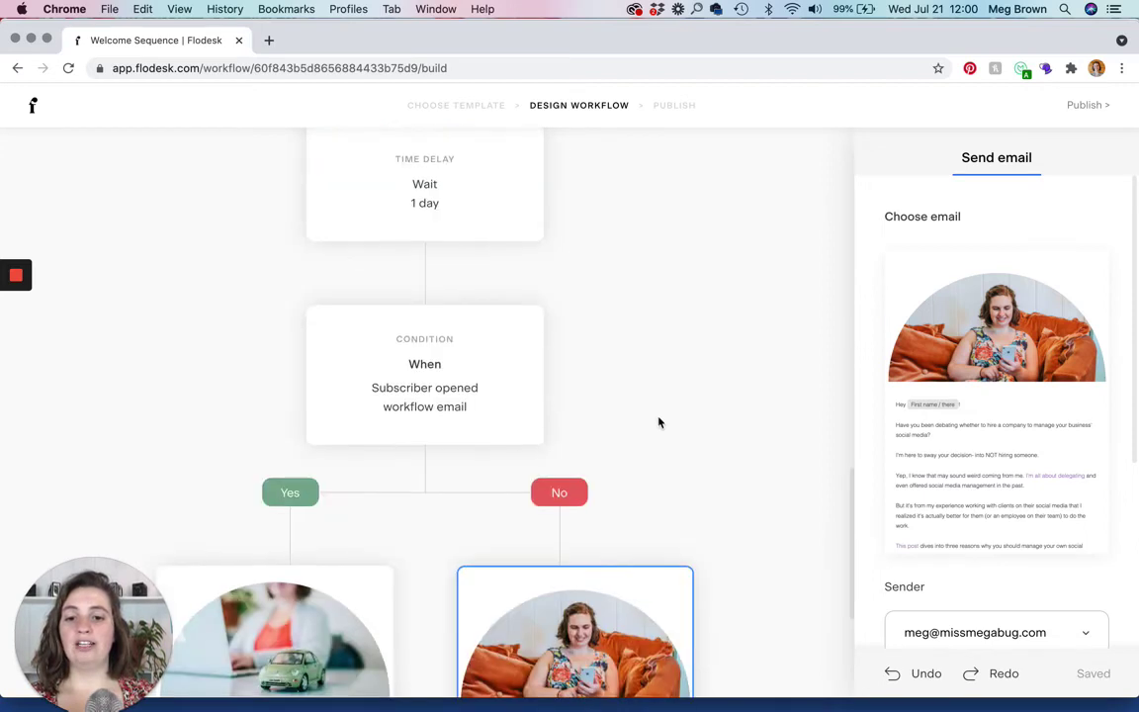
{"action": "scroll", "coordinate": [612, 495], "scroll_direction": "up", "scroll_amount": 2}
{"action": "scroll", "coordinate": [609, 499], "scroll_direction": "up", "scroll_amount": 6}
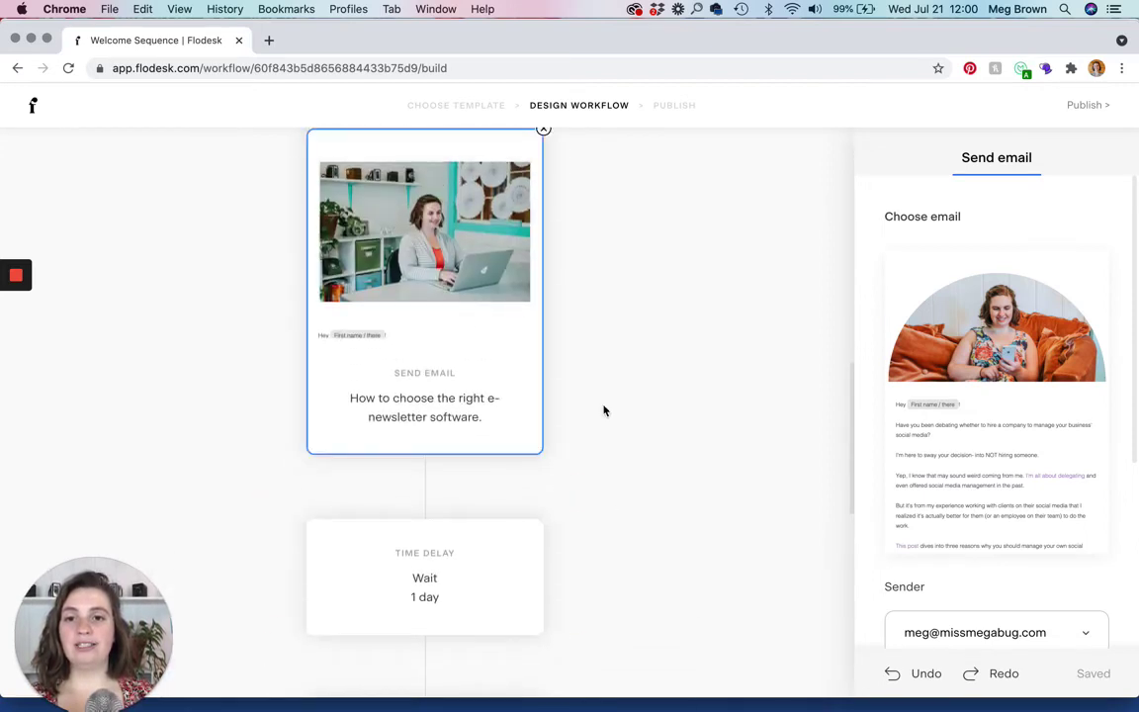
{"action": "scroll", "coordinate": [613, 508], "scroll_direction": "down", "scroll_amount": 8}
{"action": "scroll", "coordinate": [593, 643], "scroll_direction": "down", "scroll_amount": 3}
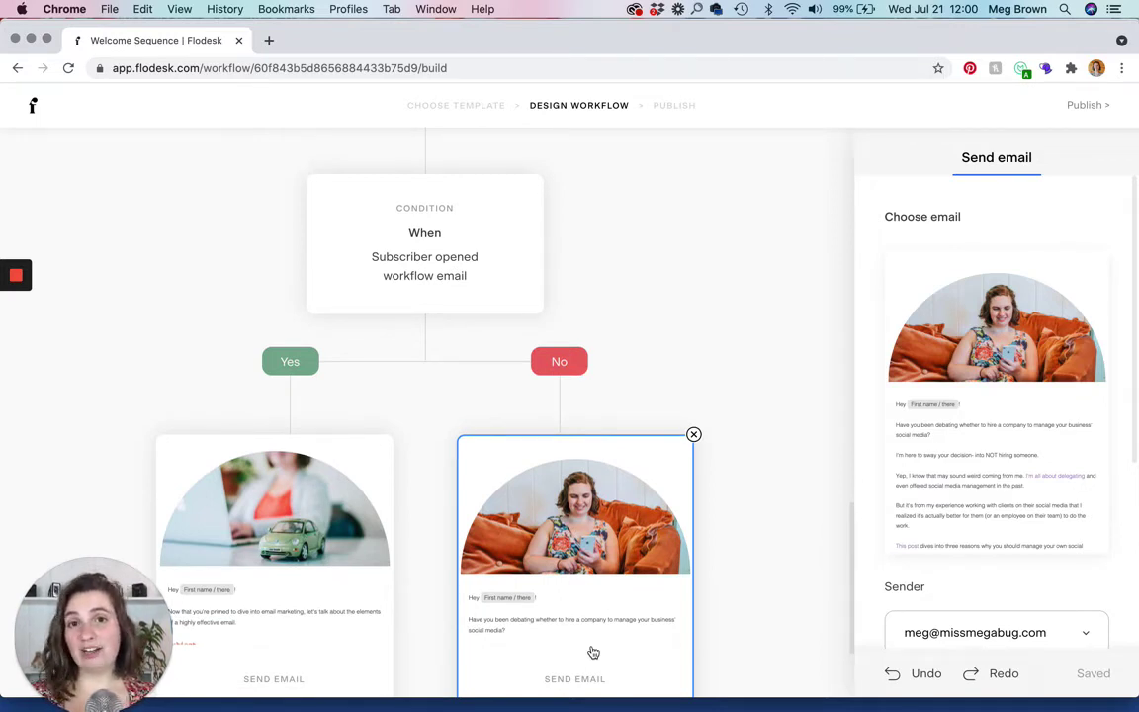
{"action": "scroll", "coordinate": [593, 652], "scroll_direction": "up", "scroll_amount": 10}
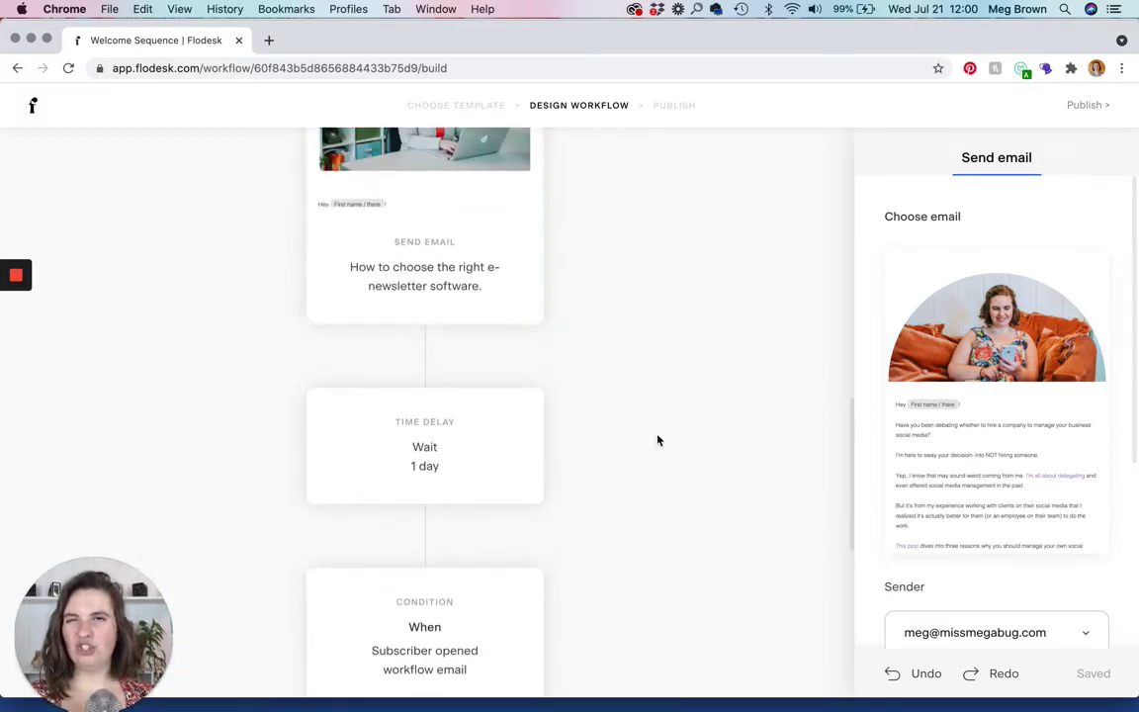
{"action": "scroll", "coordinate": [656, 440], "scroll_direction": "down", "scroll_amount": 10}
{"action": "scroll", "coordinate": [658, 440], "scroll_direction": "down", "scroll_amount": 2}
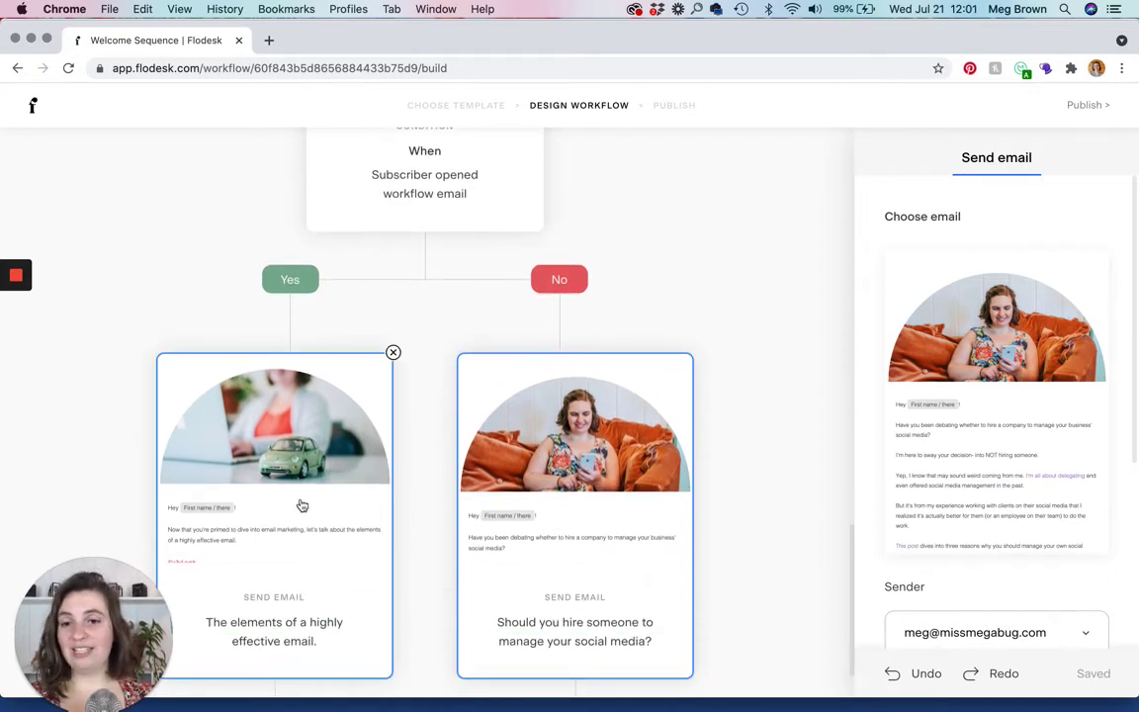
{"action": "scroll", "coordinate": [302, 505], "scroll_direction": "down", "scroll_amount": 2}
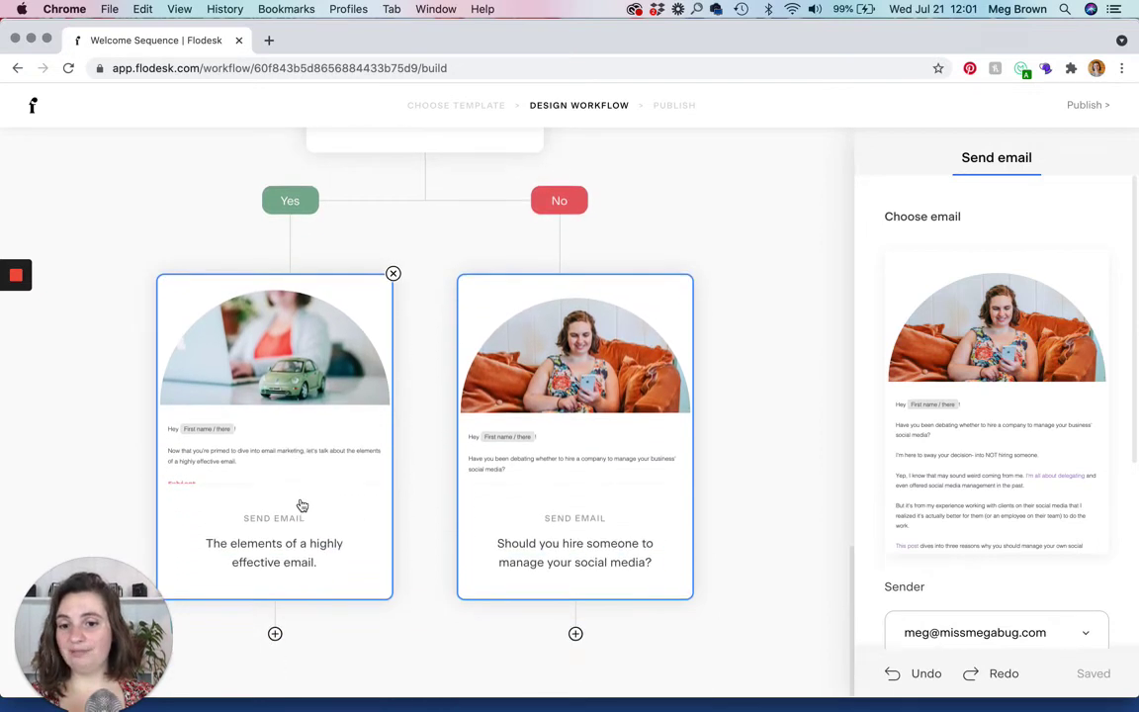
{"action": "left_click", "coordinate": [575, 635]}
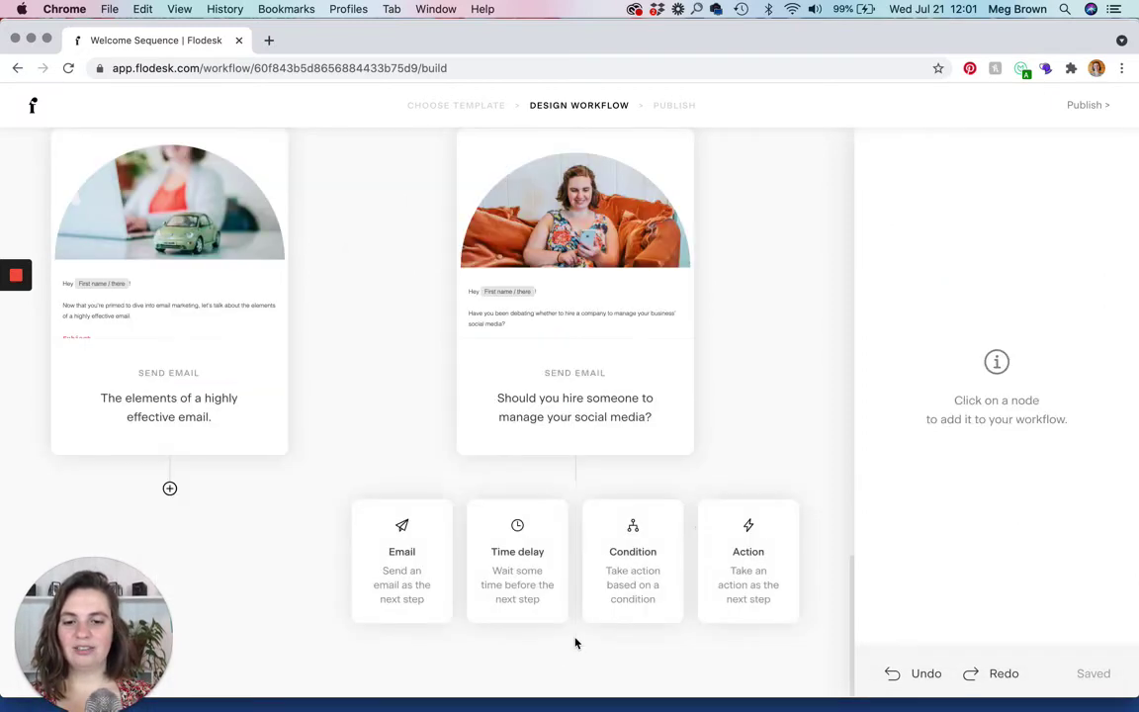
Add an action after the No-branch email set to 'Remove subscribers from segment(s)'.
{"action": "left_click", "coordinate": [748, 552]}
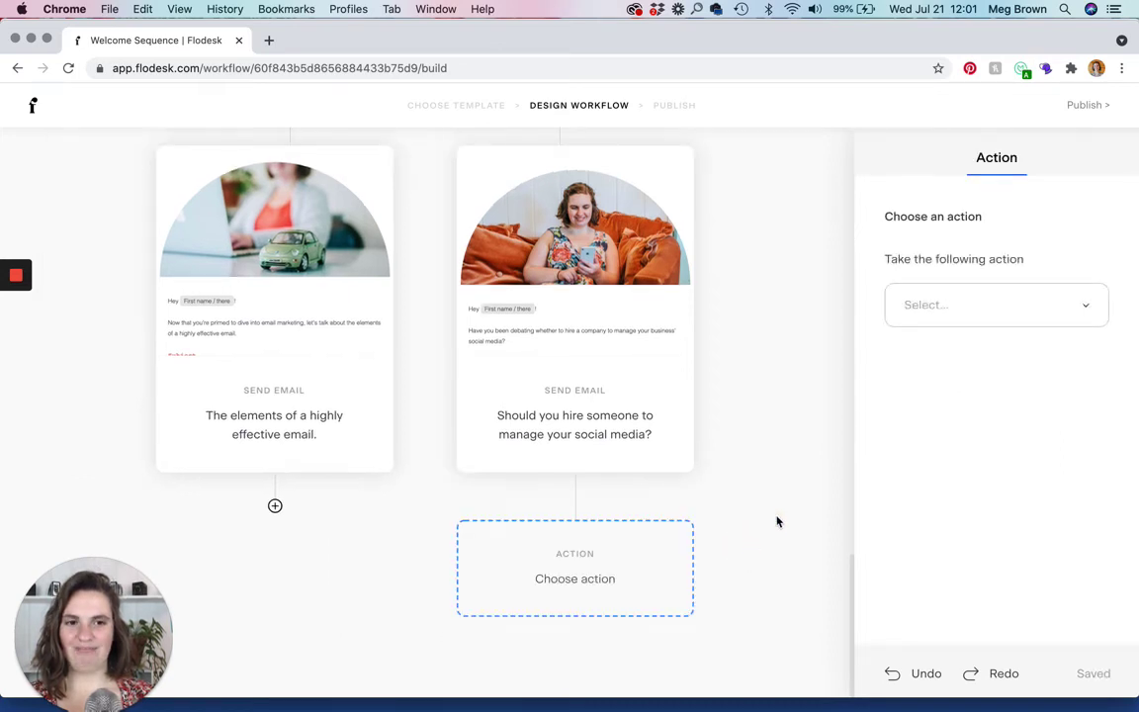
{"action": "left_click", "coordinate": [942, 305]}
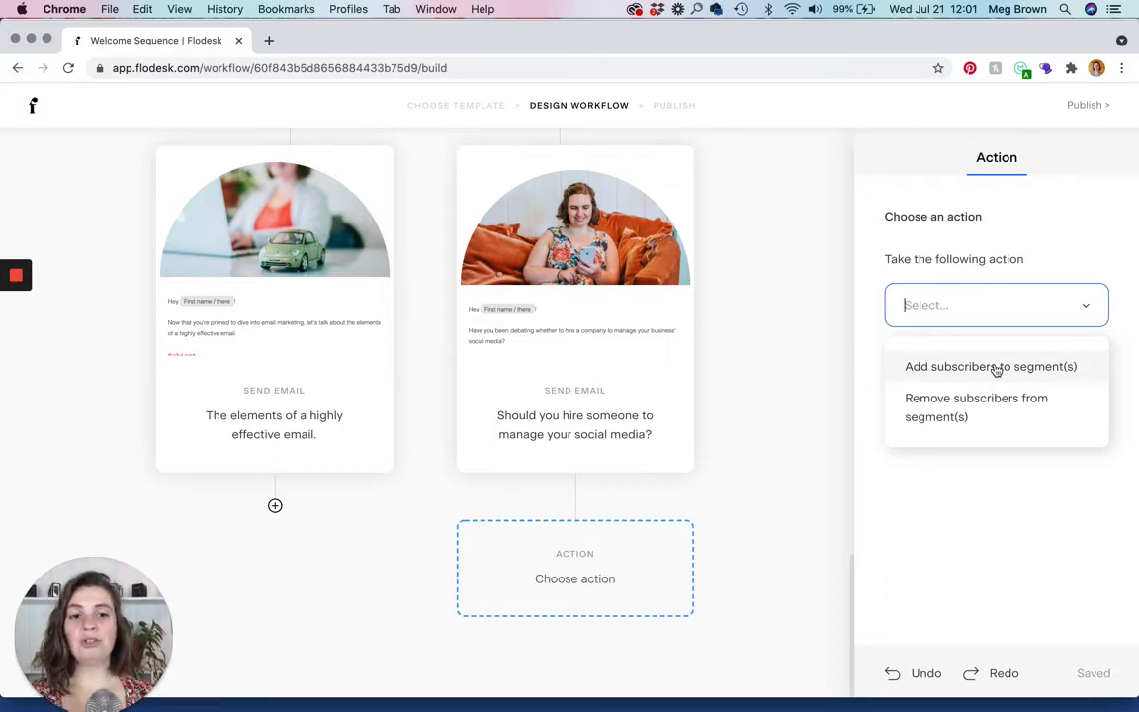
{"action": "scroll", "coordinate": [668, 325], "scroll_direction": "up", "scroll_amount": 10}
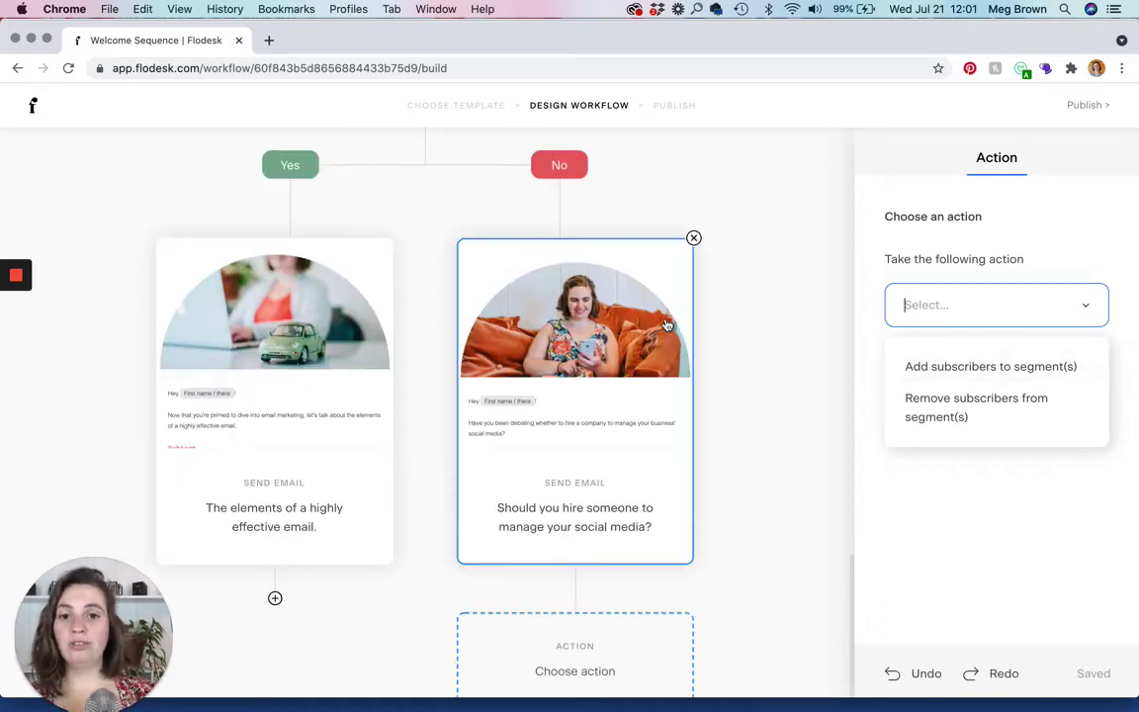
{"action": "scroll", "coordinate": [699, 382], "scroll_direction": "down", "scroll_amount": 10}
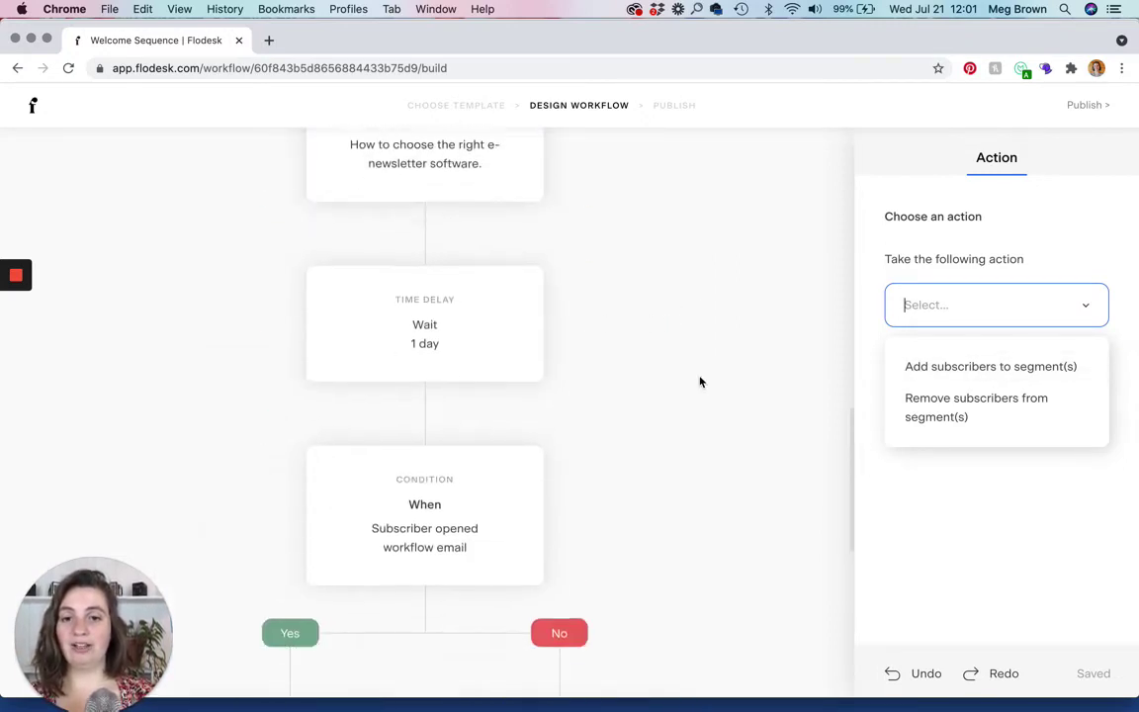
{"action": "scroll", "coordinate": [699, 381], "scroll_direction": "down", "scroll_amount": 2}
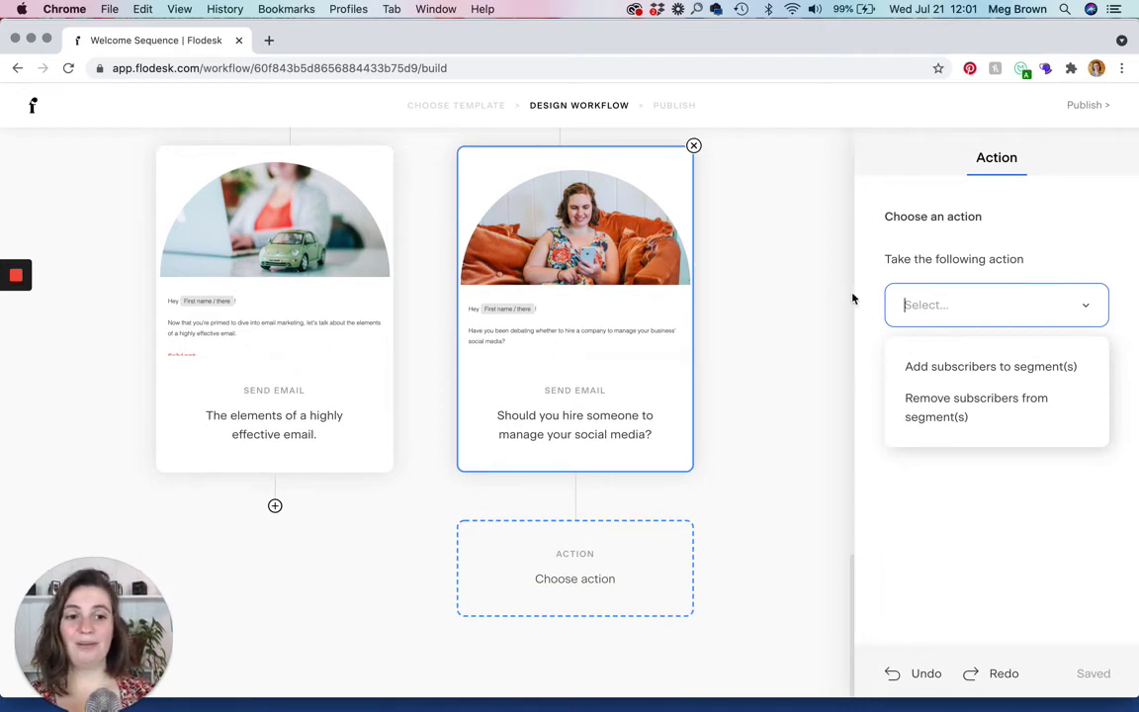
{"action": "left_click", "coordinate": [957, 416]}
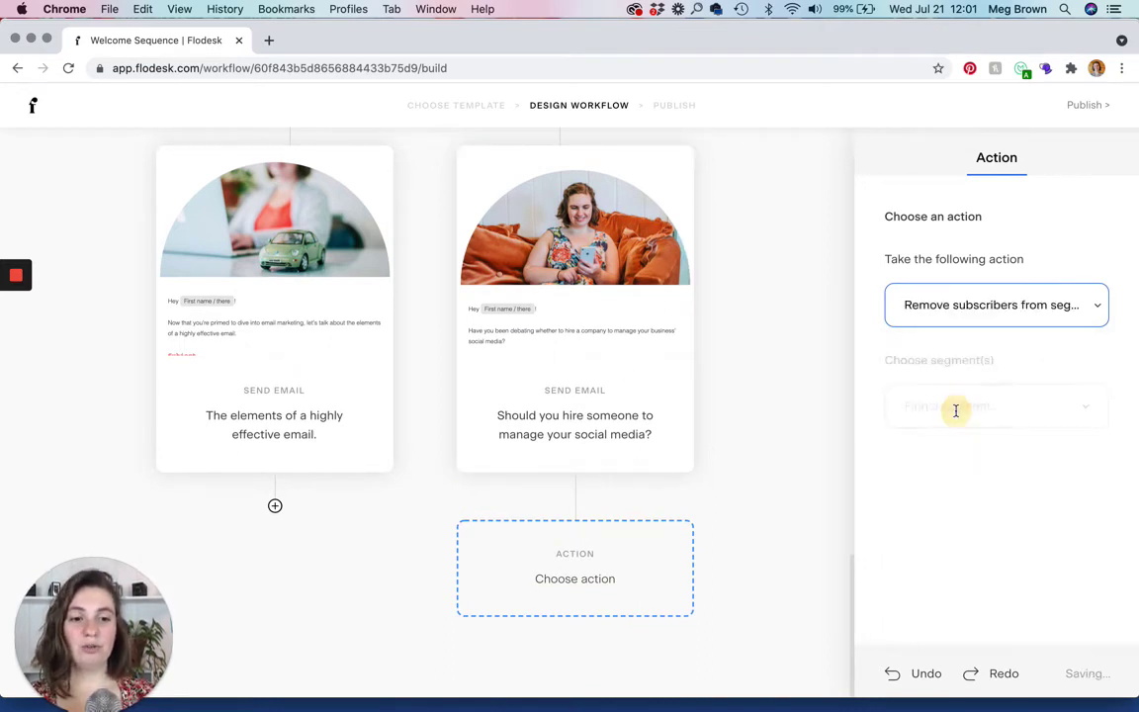
Choose the Test segment as the segment subscribers are removed from.
{"action": "left_click", "coordinate": [954, 407]}
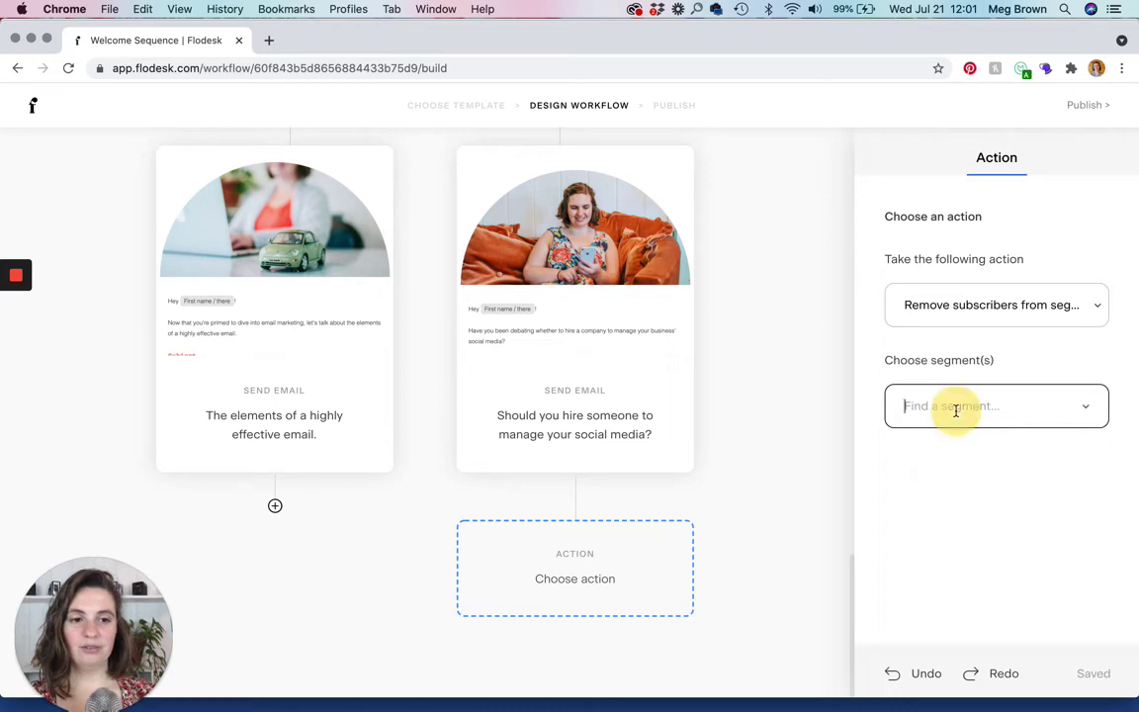
{"action": "left_click", "coordinate": [921, 472]}
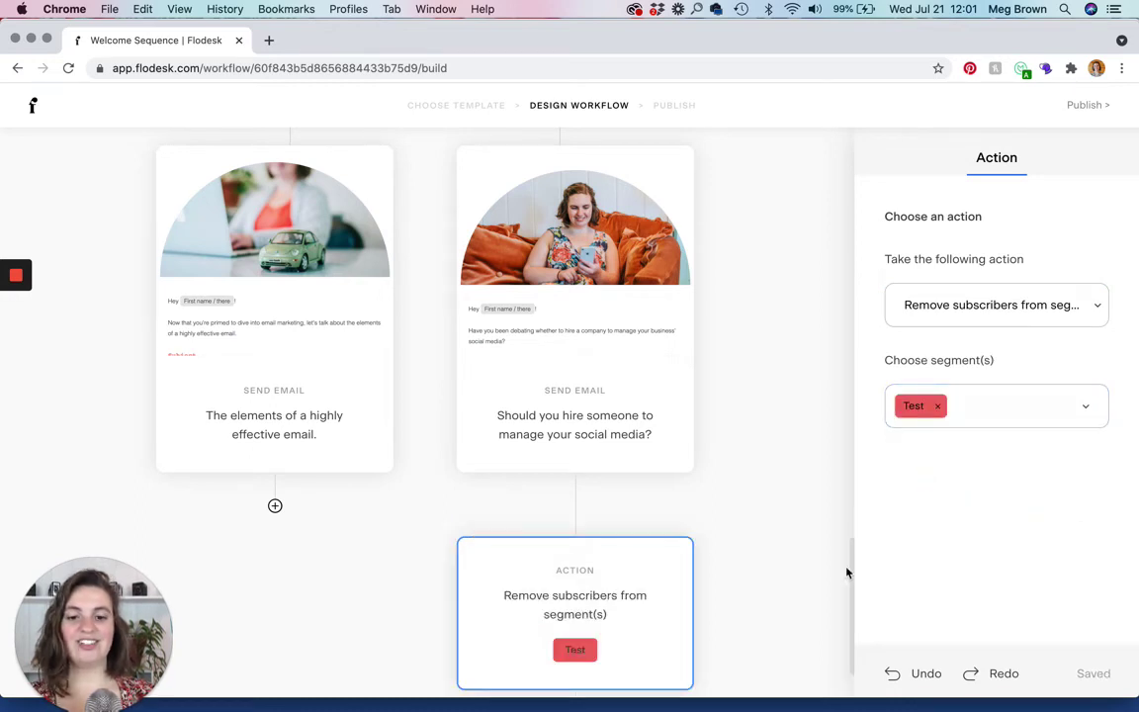
{"action": "scroll", "coordinate": [750, 654], "scroll_direction": "down", "scroll_amount": 3}
{"action": "mouse_move", "coordinate": [610, 418]}
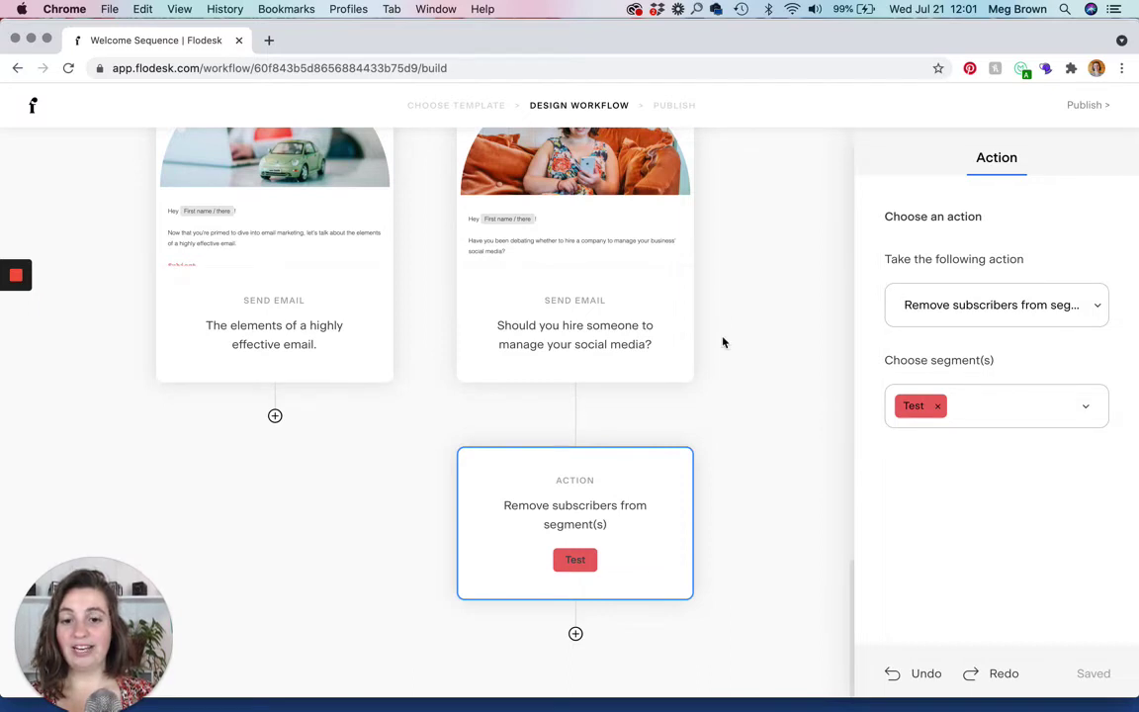
{"action": "scroll", "coordinate": [722, 342], "scroll_direction": "up", "scroll_amount": 1}
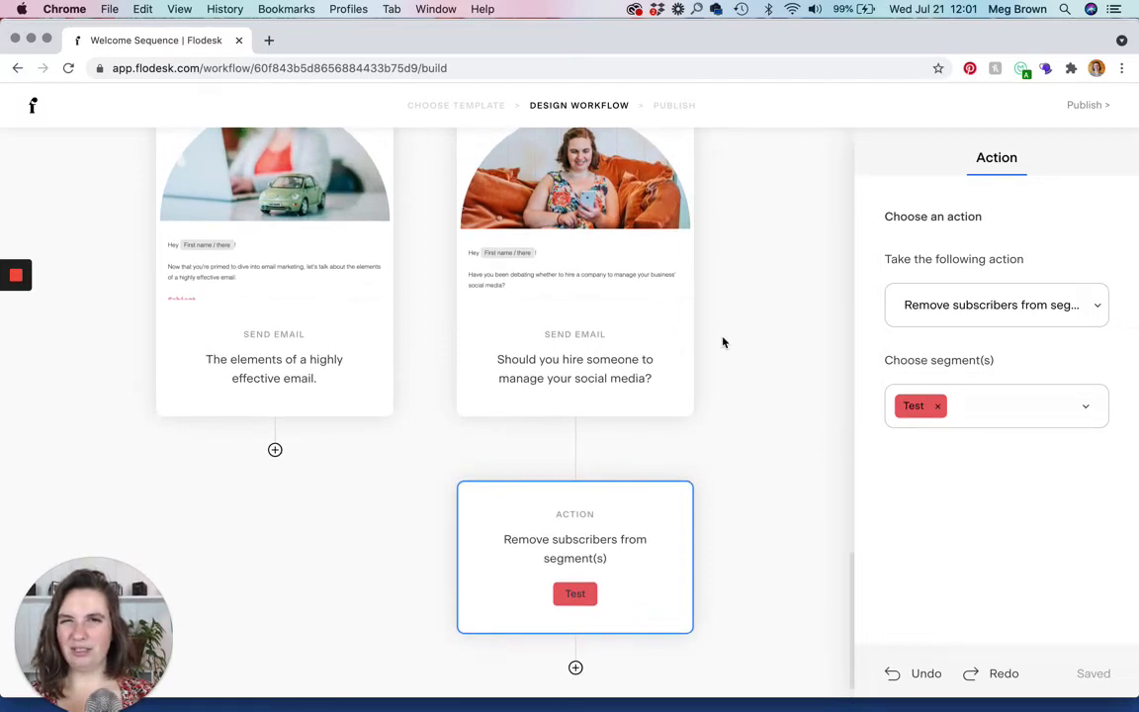
{"action": "scroll", "coordinate": [723, 342], "scroll_direction": "up", "scroll_amount": 1}
{"action": "mouse_move", "coordinate": [578, 460]}
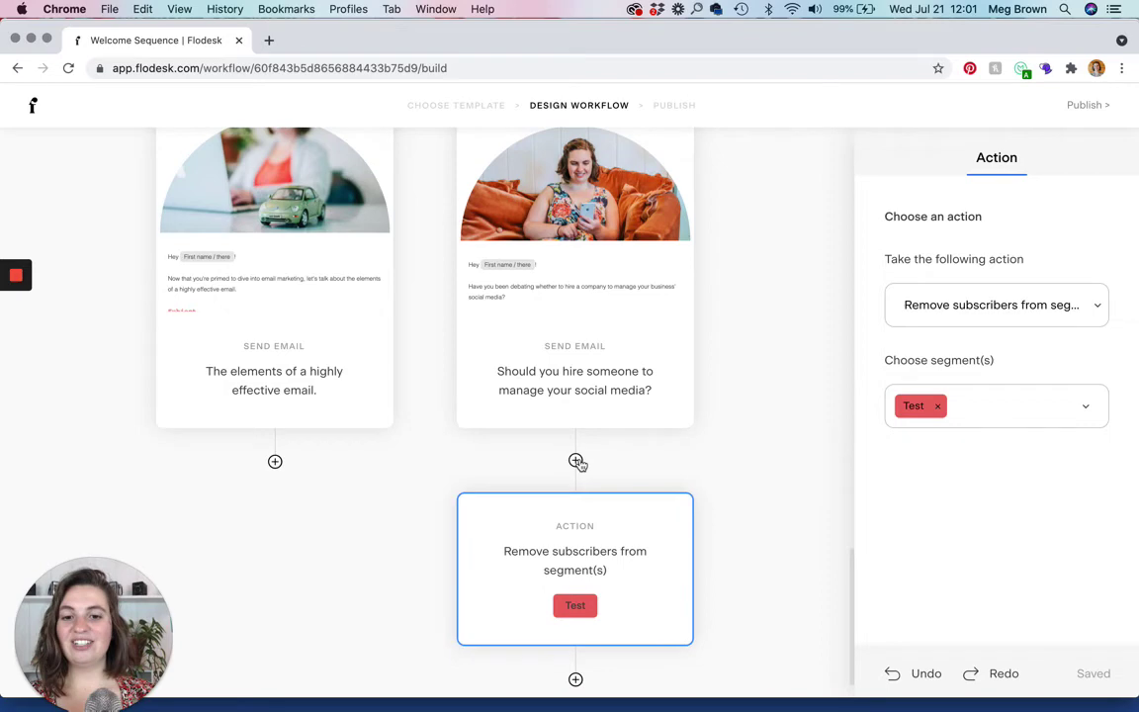
{"action": "left_click", "coordinate": [576, 461]}
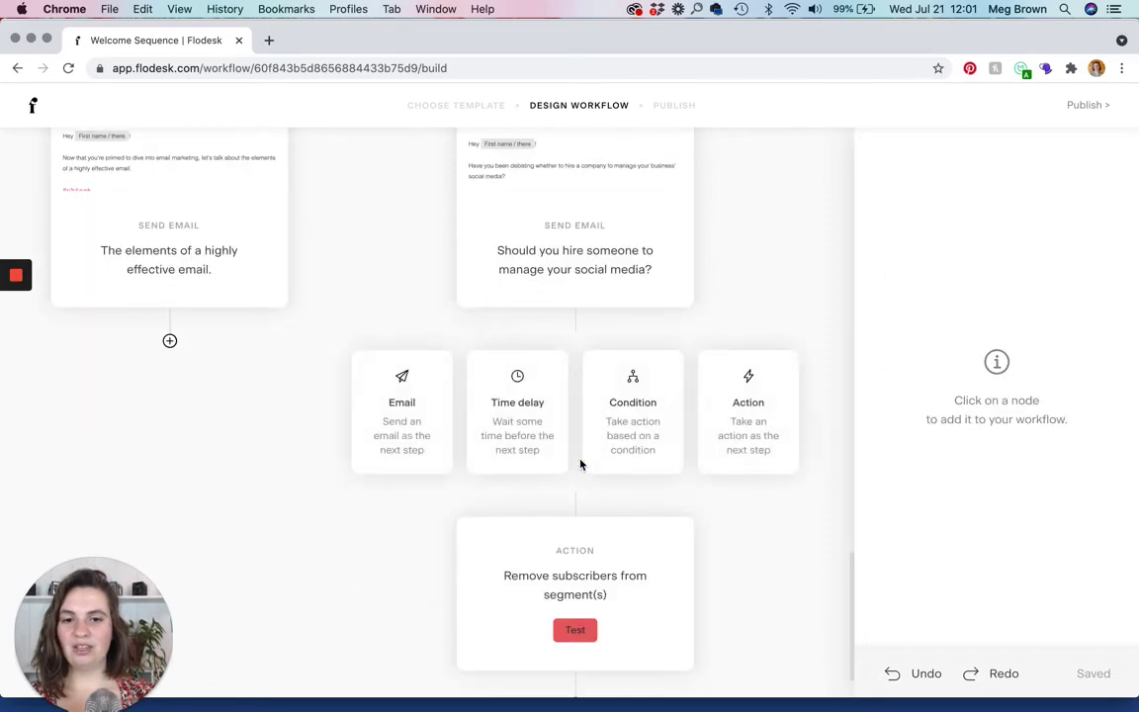
Add a 'Subscriber opened workflow email' condition with the action on No, preceded by a 1-day wait.
{"action": "left_click", "coordinate": [623, 425]}
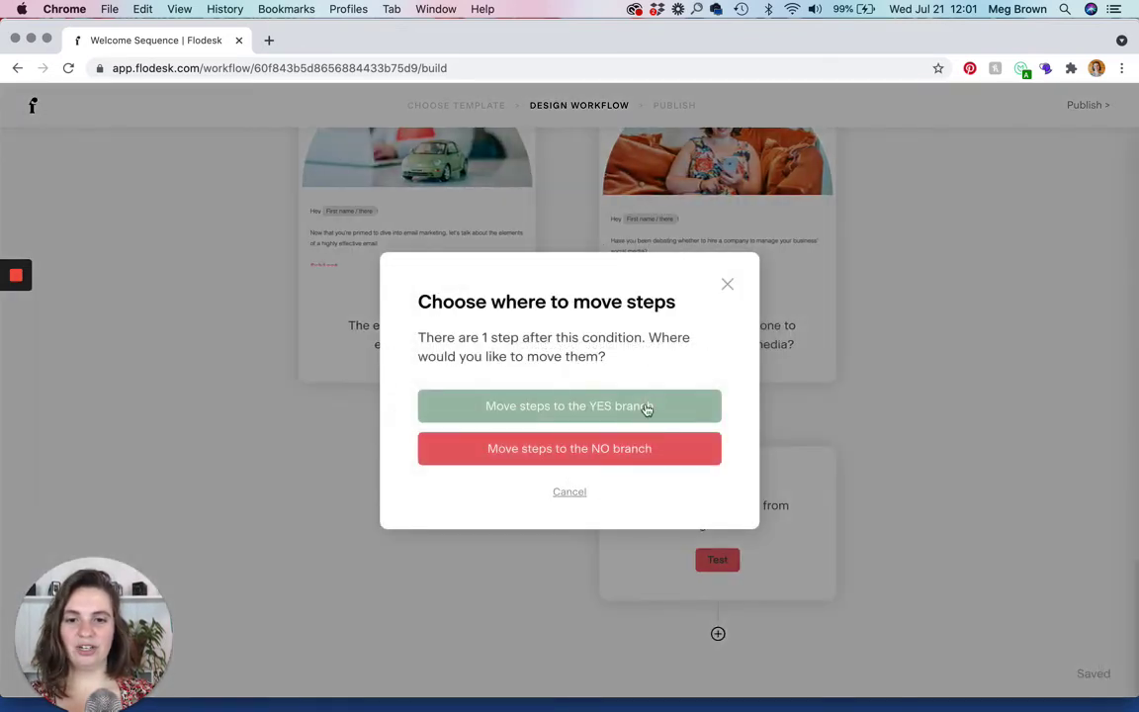
{"action": "left_click", "coordinate": [600, 448]}
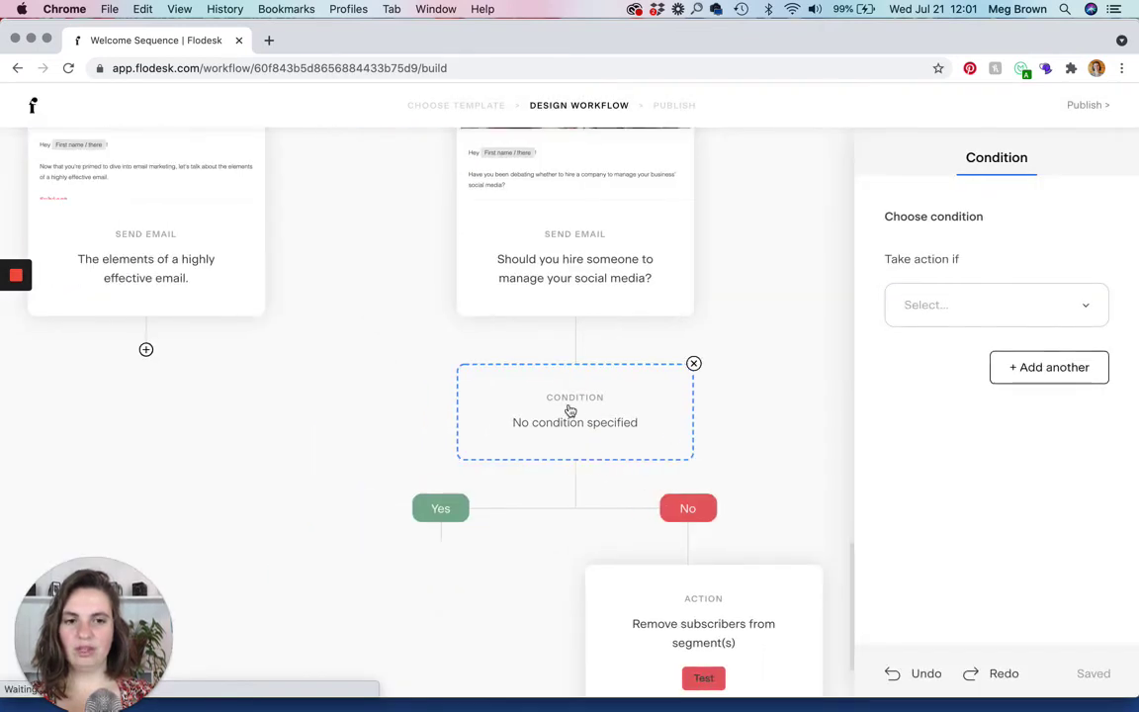
{"action": "left_click", "coordinate": [945, 303]}
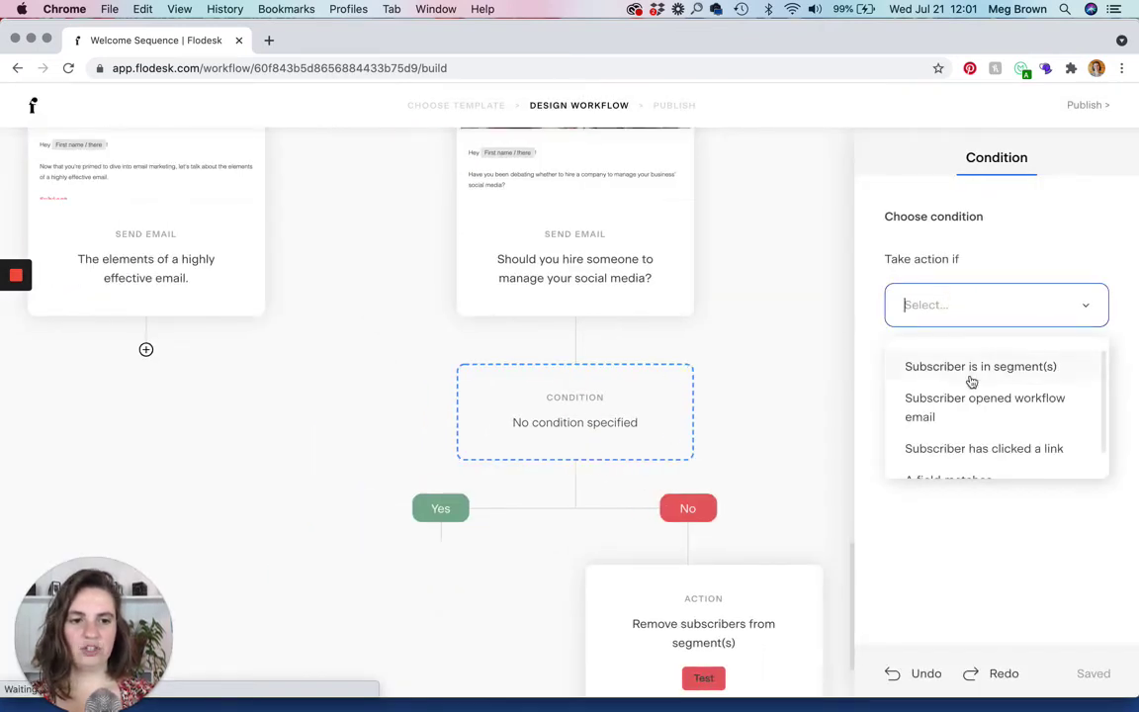
{"action": "scroll", "coordinate": [978, 424], "scroll_direction": "down", "scroll_amount": 1}
{"action": "scroll", "coordinate": [979, 424], "scroll_direction": "up", "scroll_amount": 1}
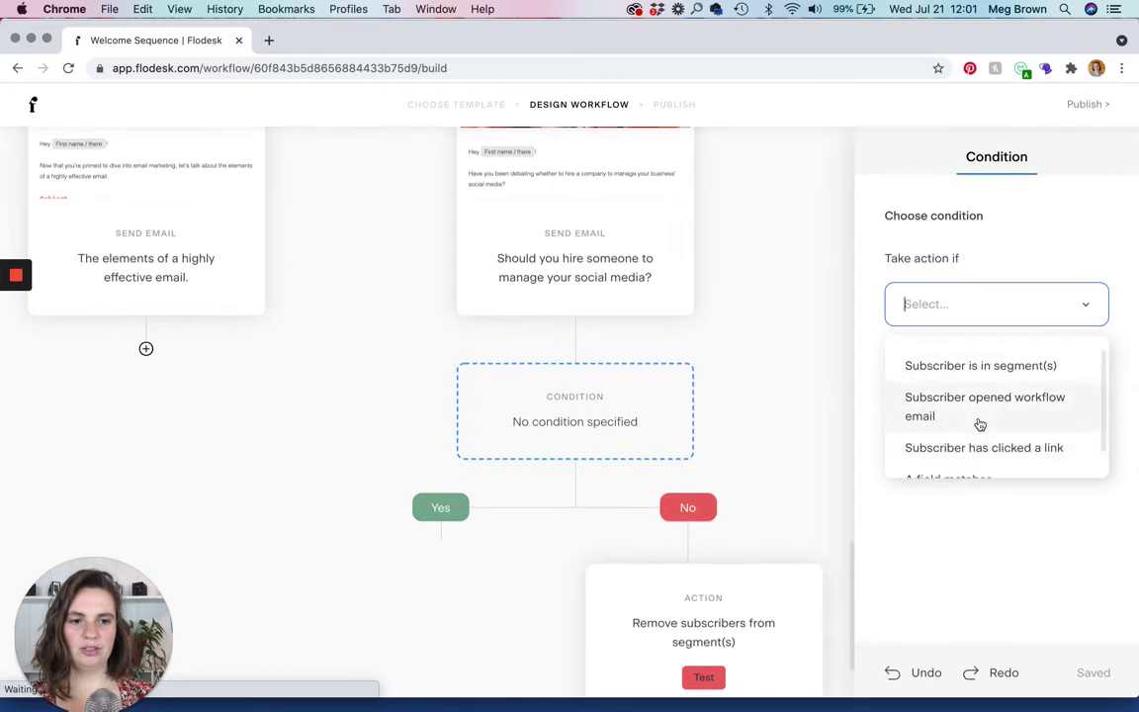
{"action": "left_click", "coordinate": [978, 424]}
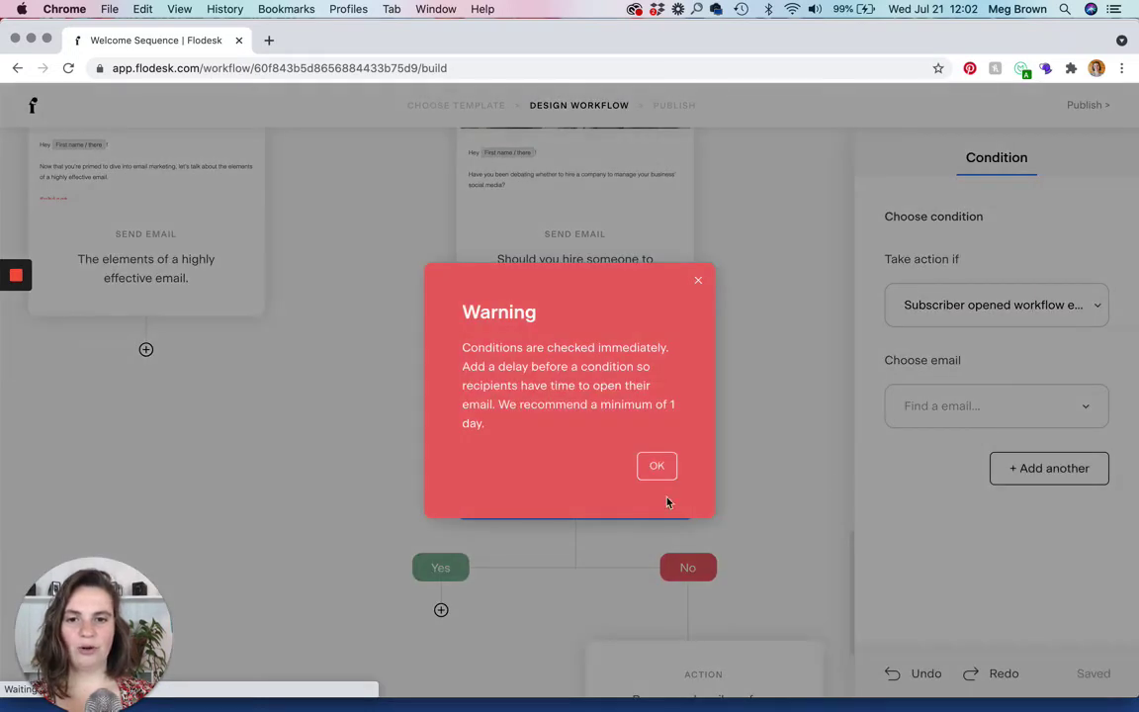
{"action": "left_click", "coordinate": [656, 465]}
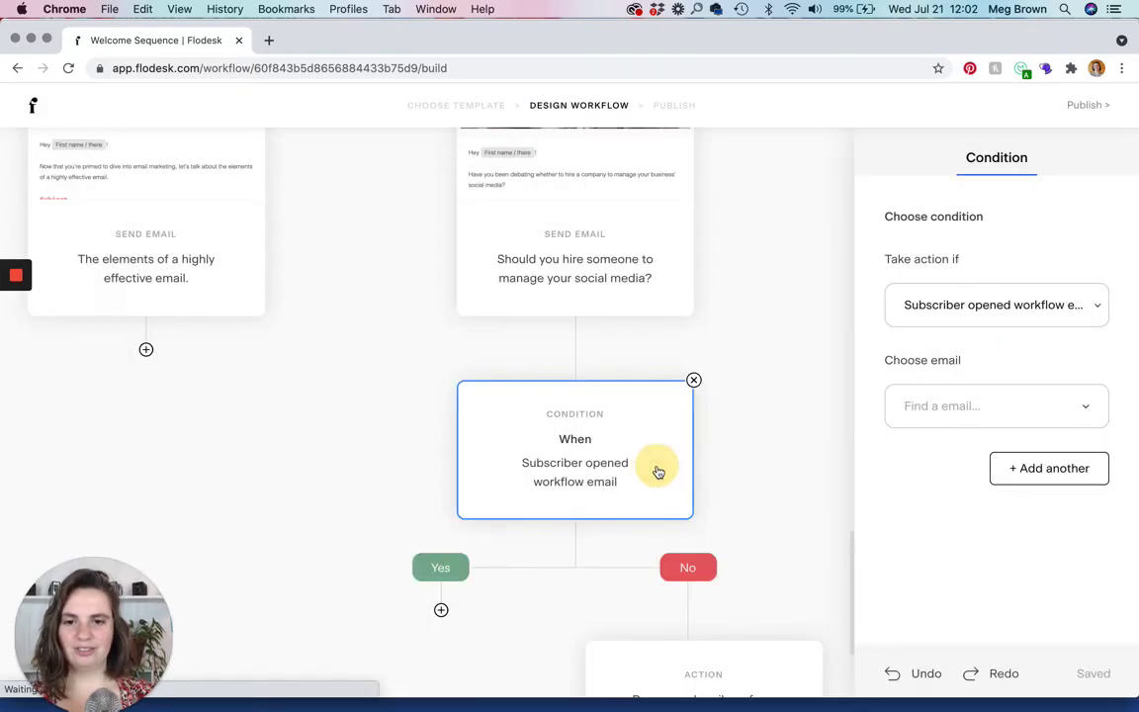
{"action": "left_click", "coordinate": [575, 348]}
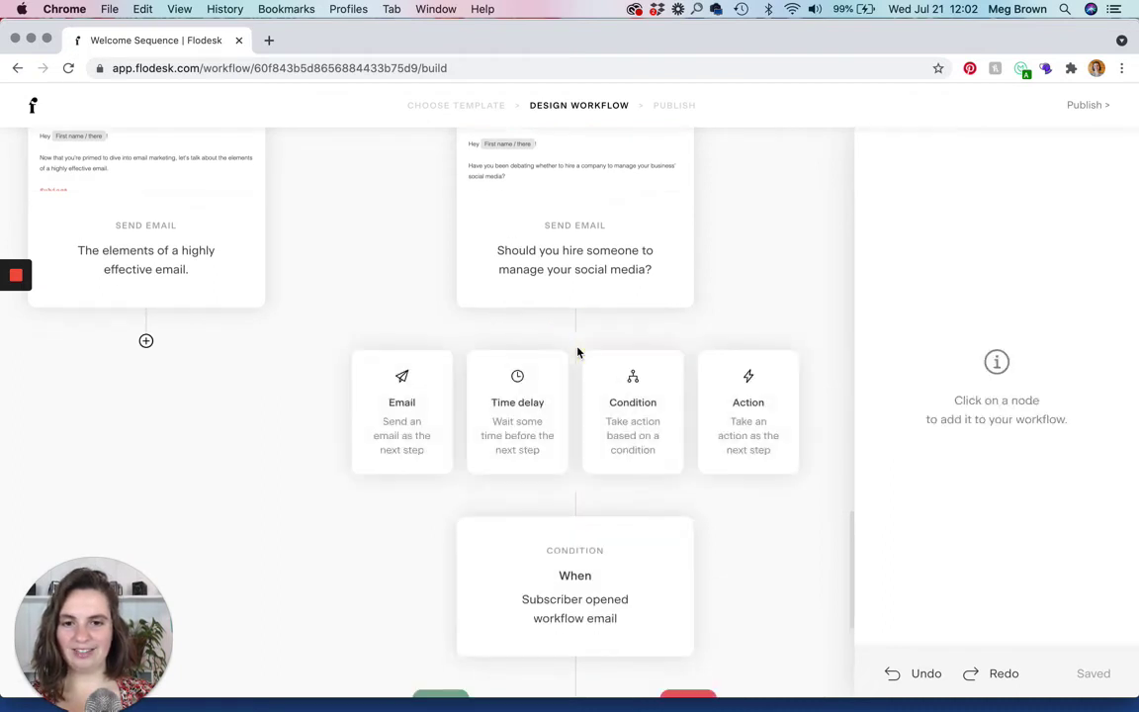
{"action": "left_click", "coordinate": [504, 414]}
{"action": "scroll", "coordinate": [747, 422], "scroll_direction": "up", "scroll_amount": 8}
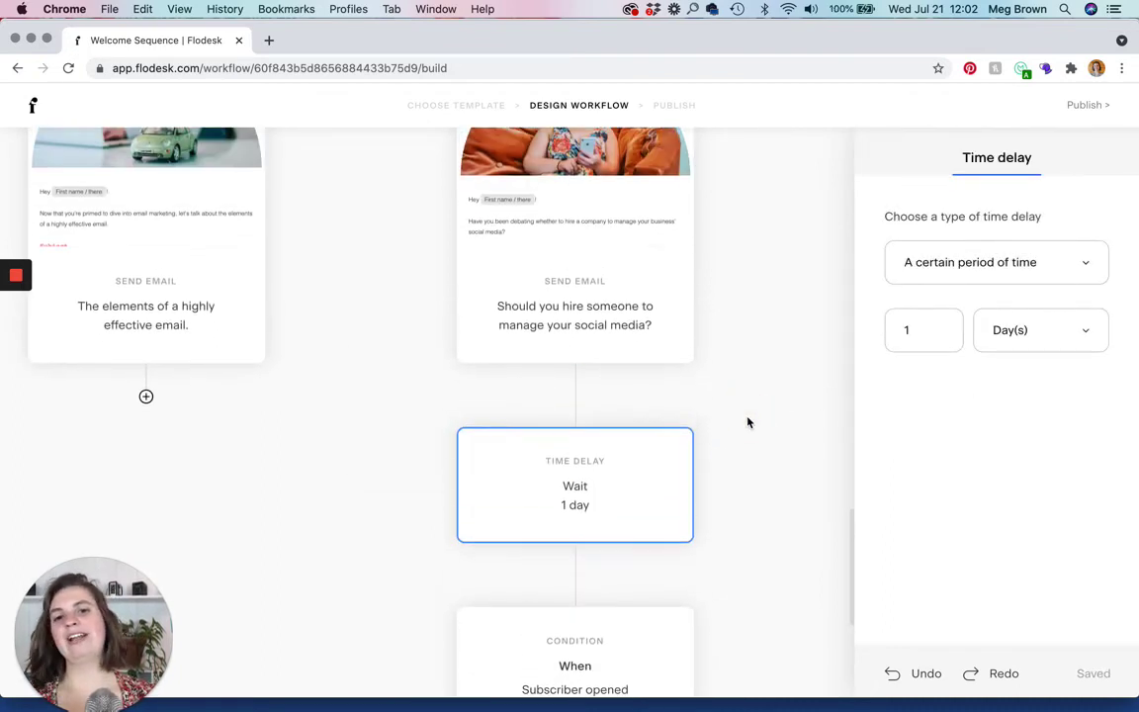
{"action": "scroll", "coordinate": [747, 422], "scroll_direction": "up", "scroll_amount": 10}
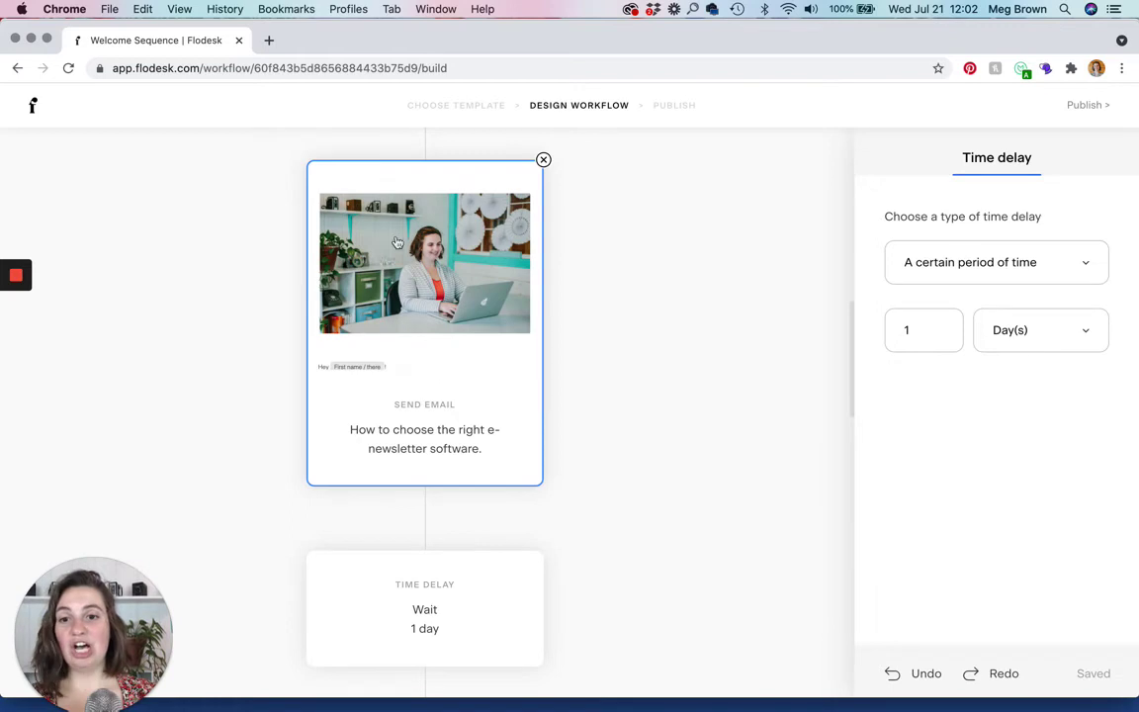
{"action": "scroll", "coordinate": [590, 374], "scroll_direction": "down", "scroll_amount": 8}
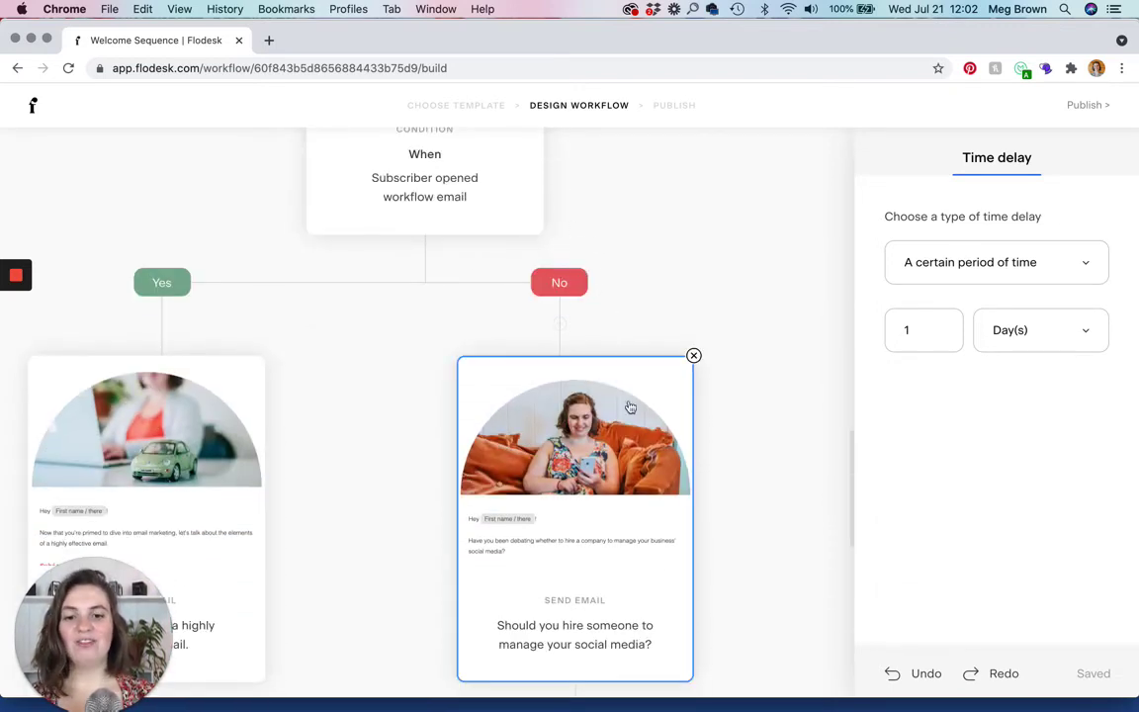
{"action": "scroll", "coordinate": [606, 462], "scroll_direction": "down", "scroll_amount": 4}
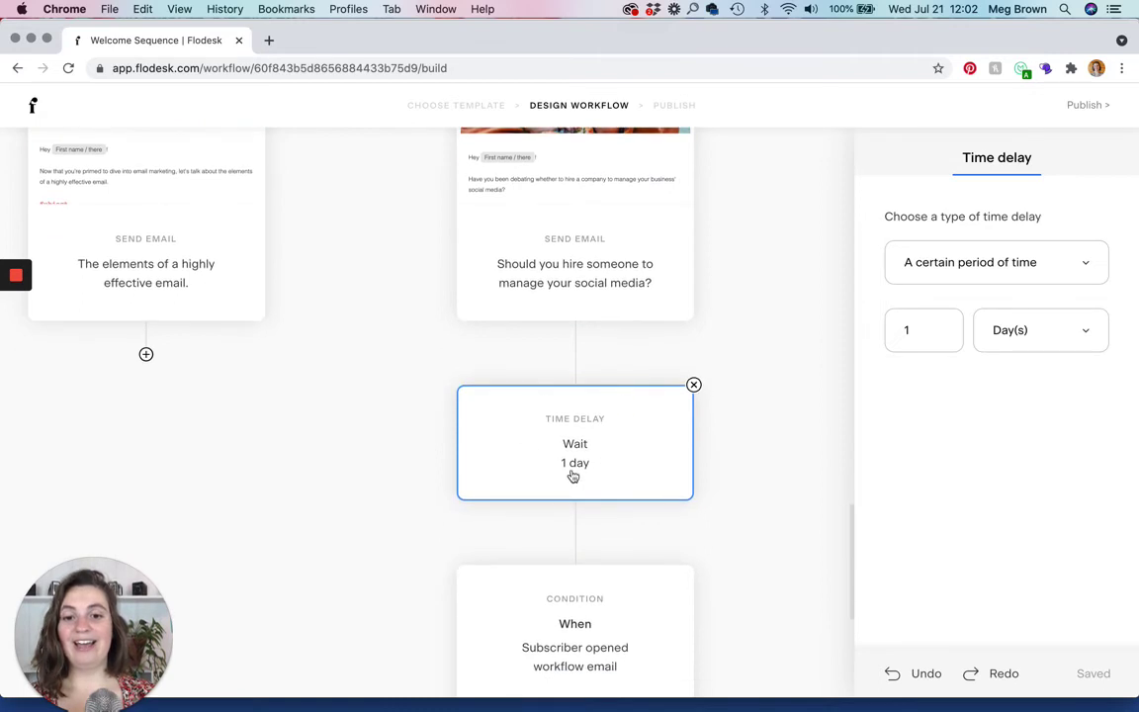
{"action": "scroll", "coordinate": [576, 468], "scroll_direction": "up", "scroll_amount": 10}
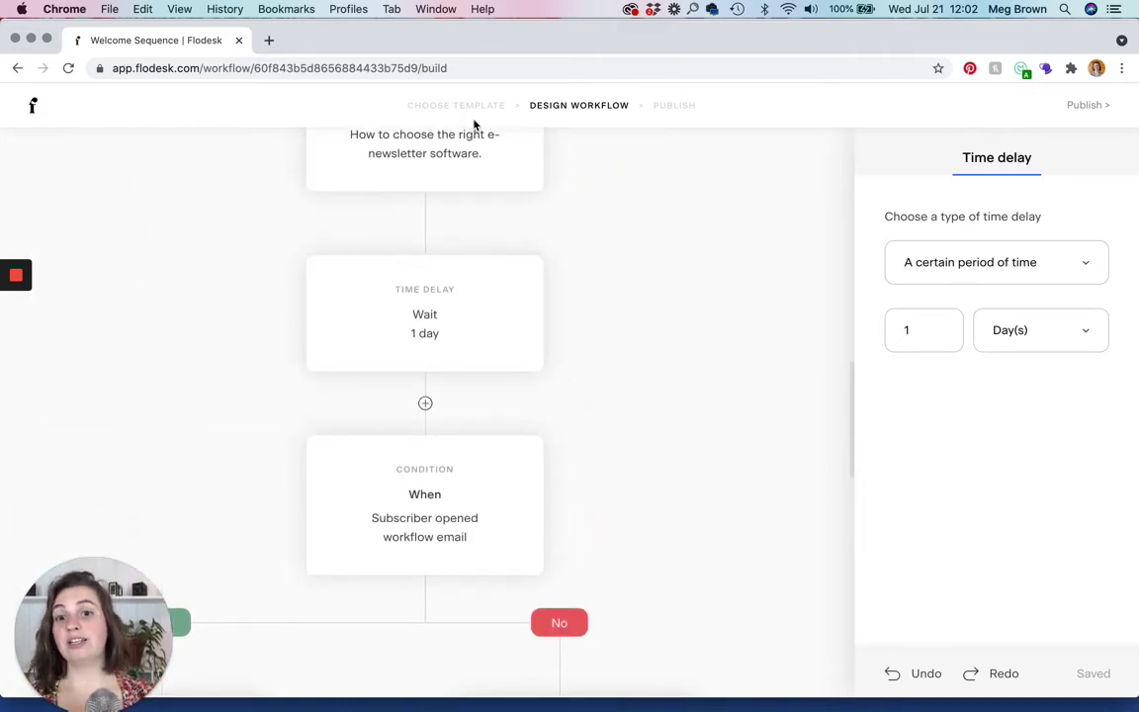
{"action": "scroll", "coordinate": [746, 472], "scroll_direction": "down", "scroll_amount": 4}
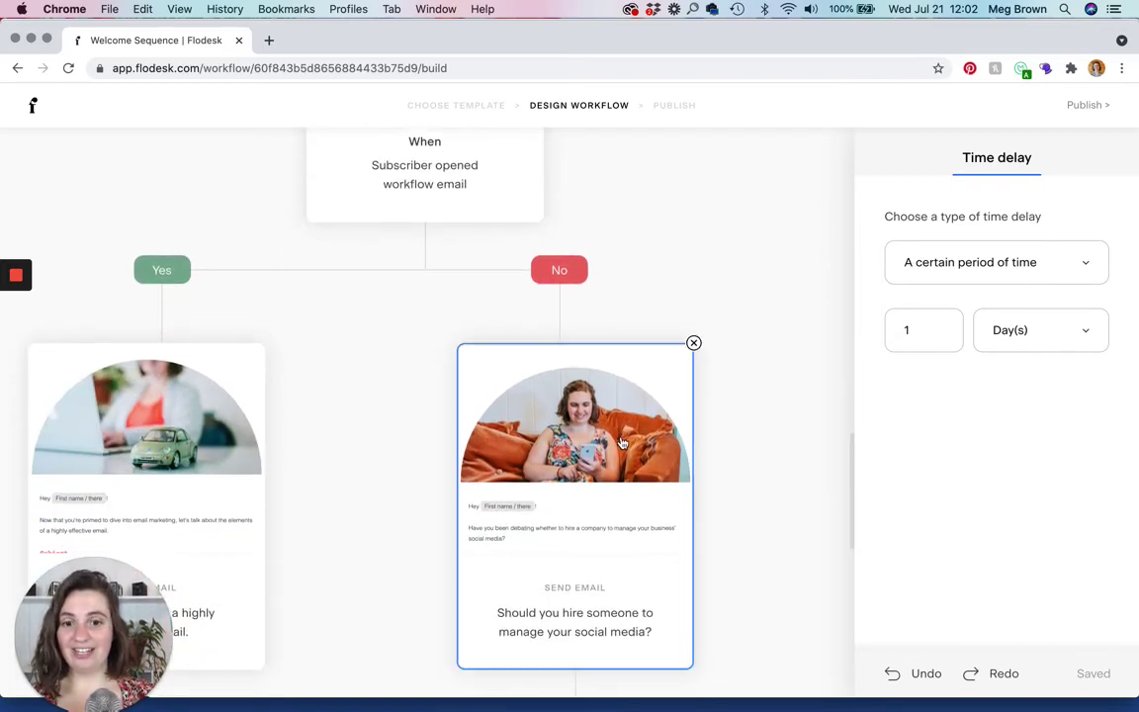
{"action": "scroll", "coordinate": [622, 442], "scroll_direction": "down", "scroll_amount": 6}
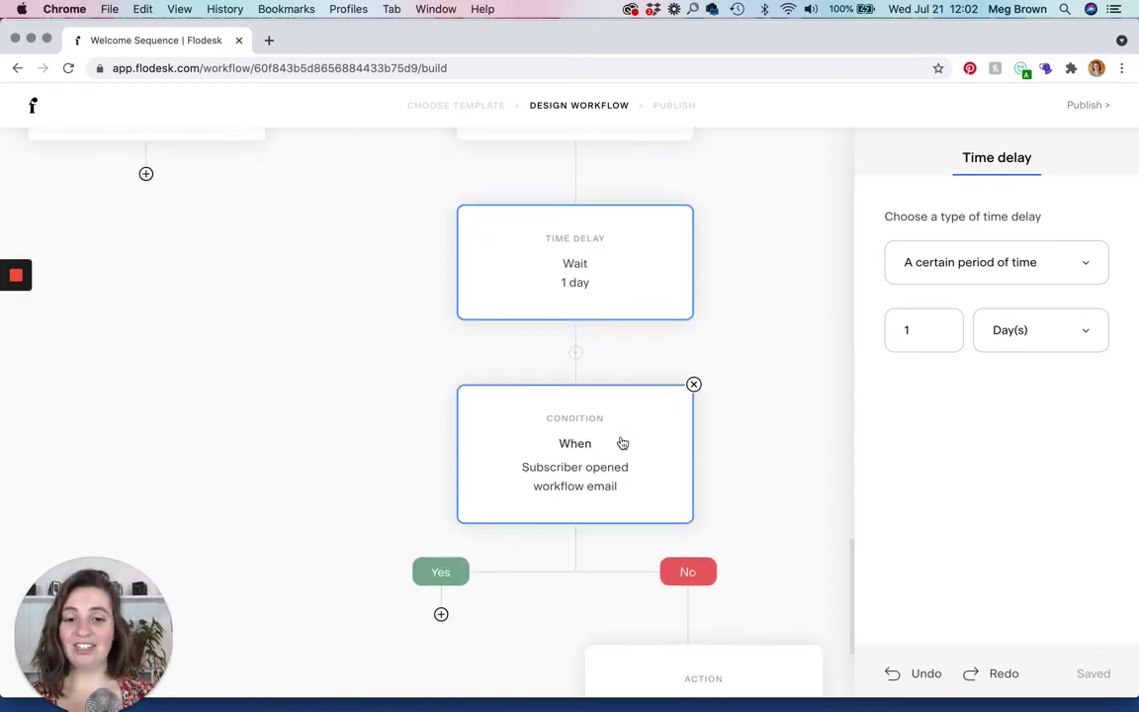
{"action": "scroll", "coordinate": [622, 442], "scroll_direction": "up", "scroll_amount": 3}
{"action": "scroll", "coordinate": [650, 272], "scroll_direction": "down", "scroll_amount": 5}
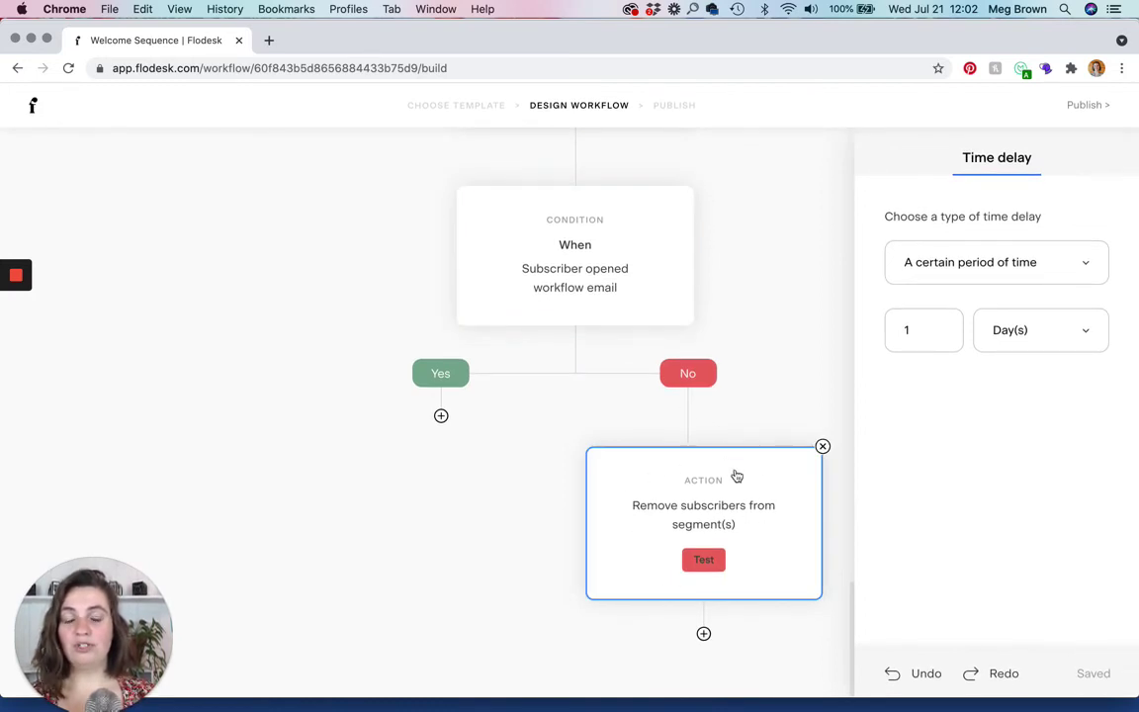
{"action": "left_click", "coordinate": [441, 419]}
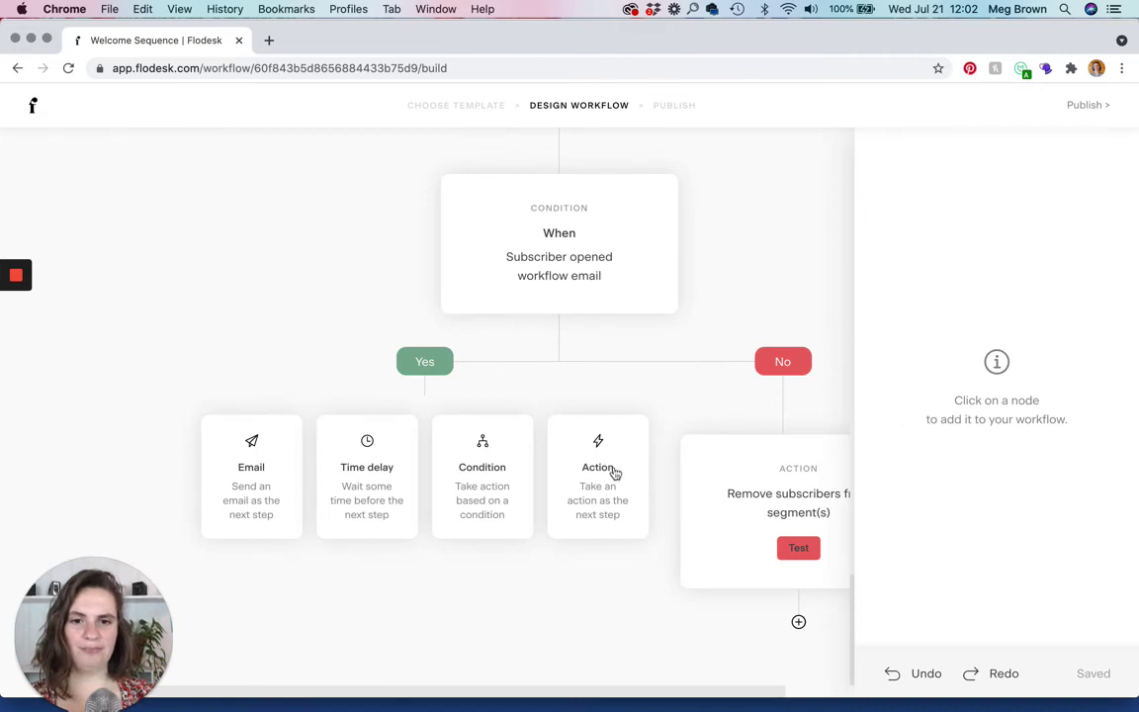
Add an action step under the Yes branch, then delete it without choosing an action.
{"action": "left_click", "coordinate": [579, 464]}
{"action": "left_click", "coordinate": [1012, 292]}
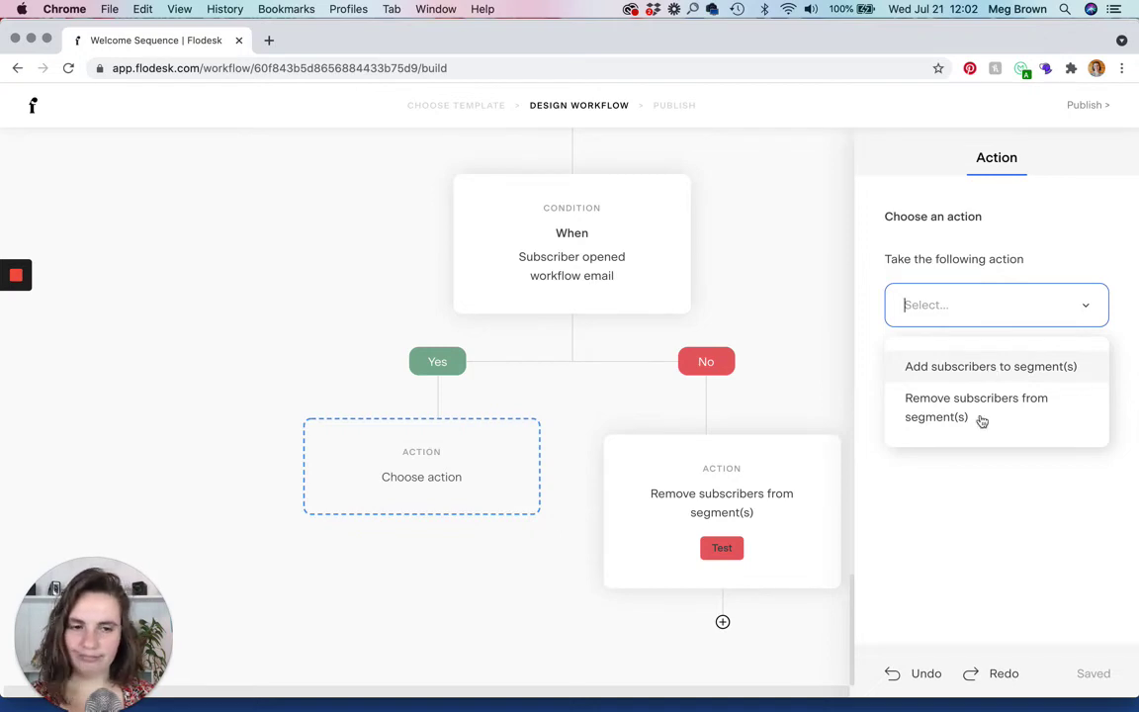
{"action": "left_click", "coordinate": [991, 458]}
{"action": "mouse_move", "coordinate": [513, 460]}
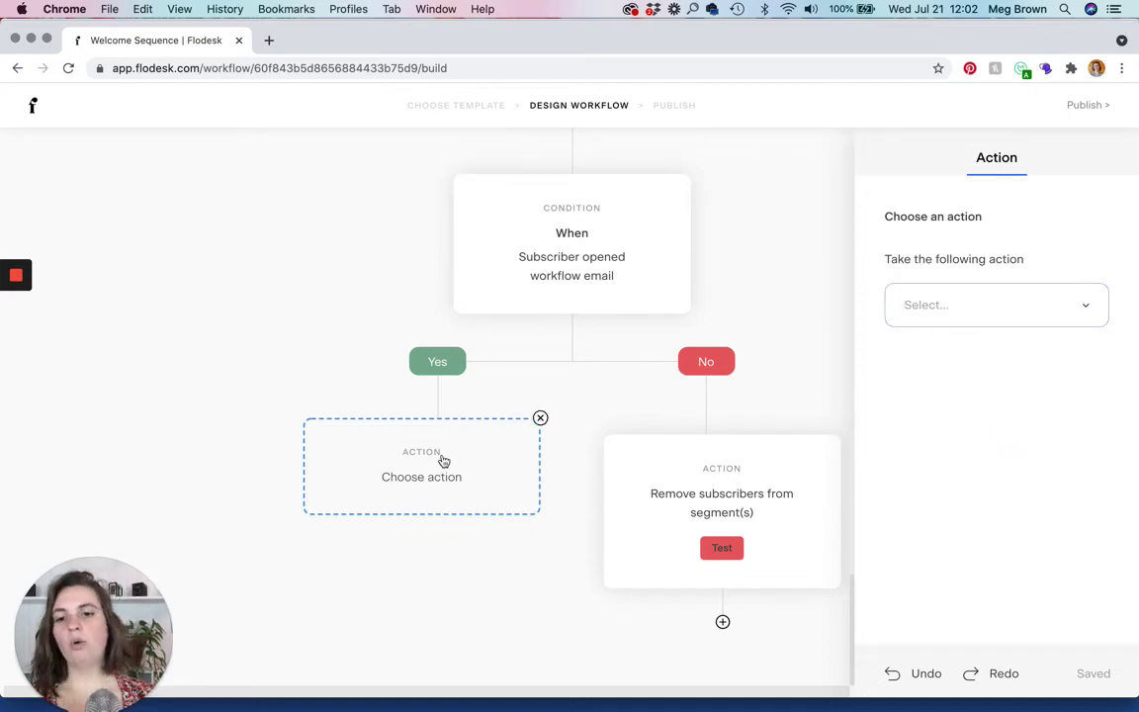
{"action": "left_click", "coordinate": [540, 417]}
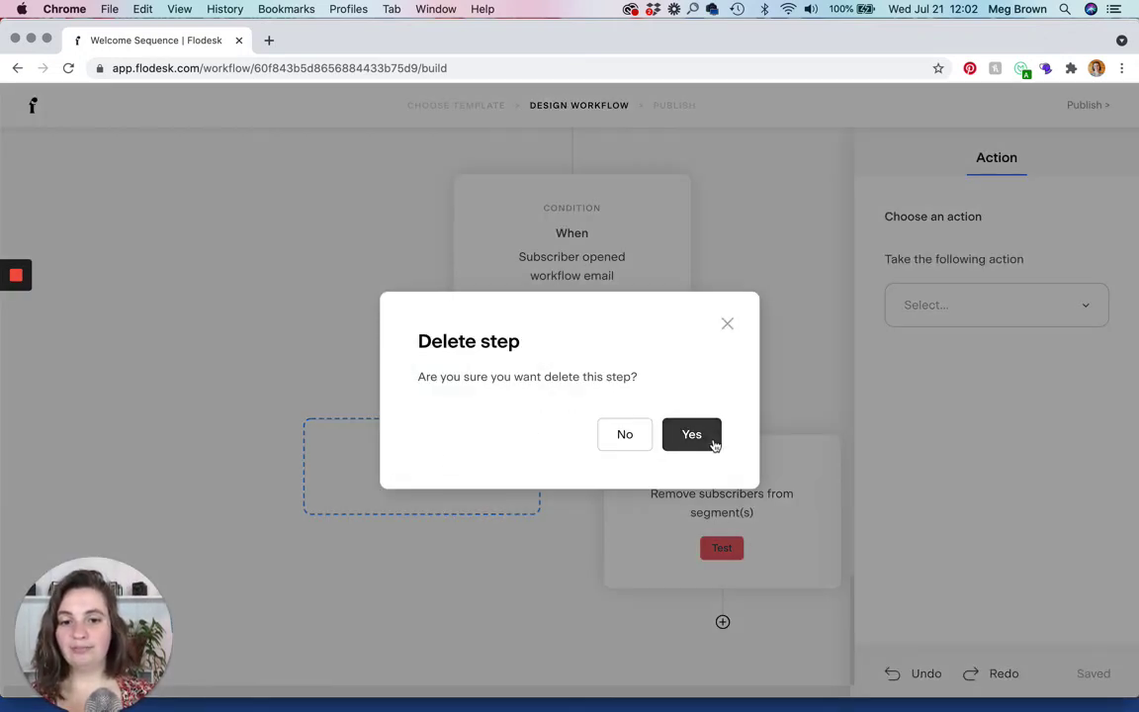
{"action": "left_click", "coordinate": [692, 436]}
Add an email under Yes that duplicates the 2/23/21 Multiple Links in IG Bio email.
{"action": "left_click", "coordinate": [442, 572]}
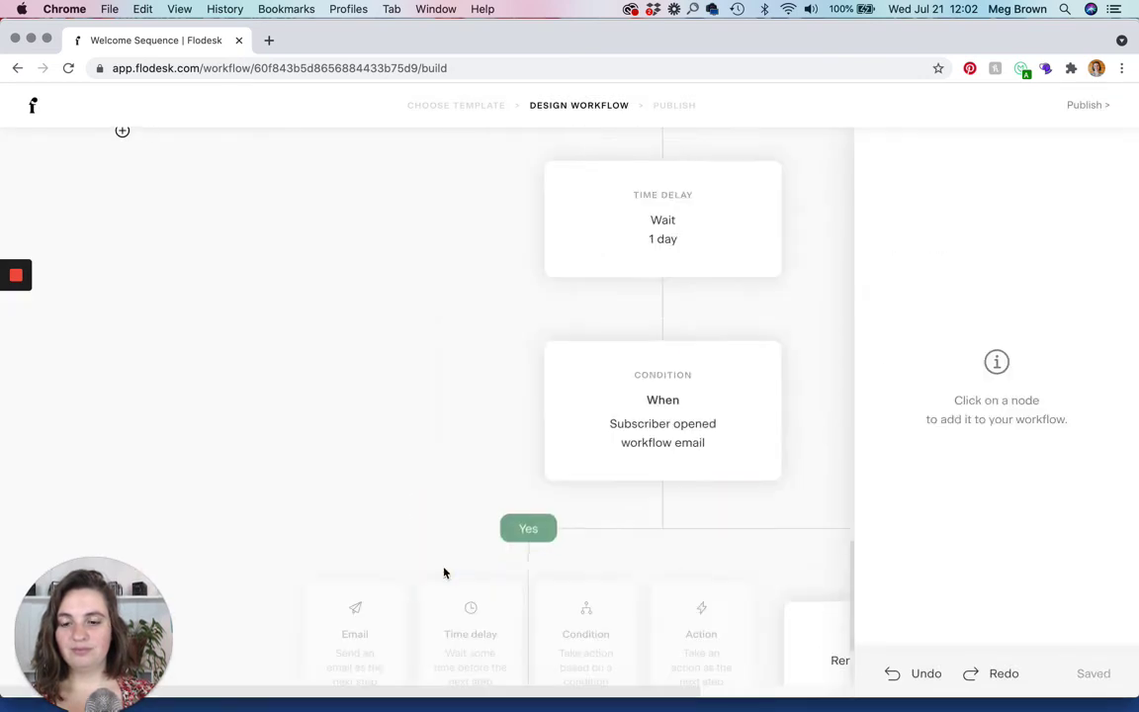
{"action": "left_click", "coordinate": [241, 484]}
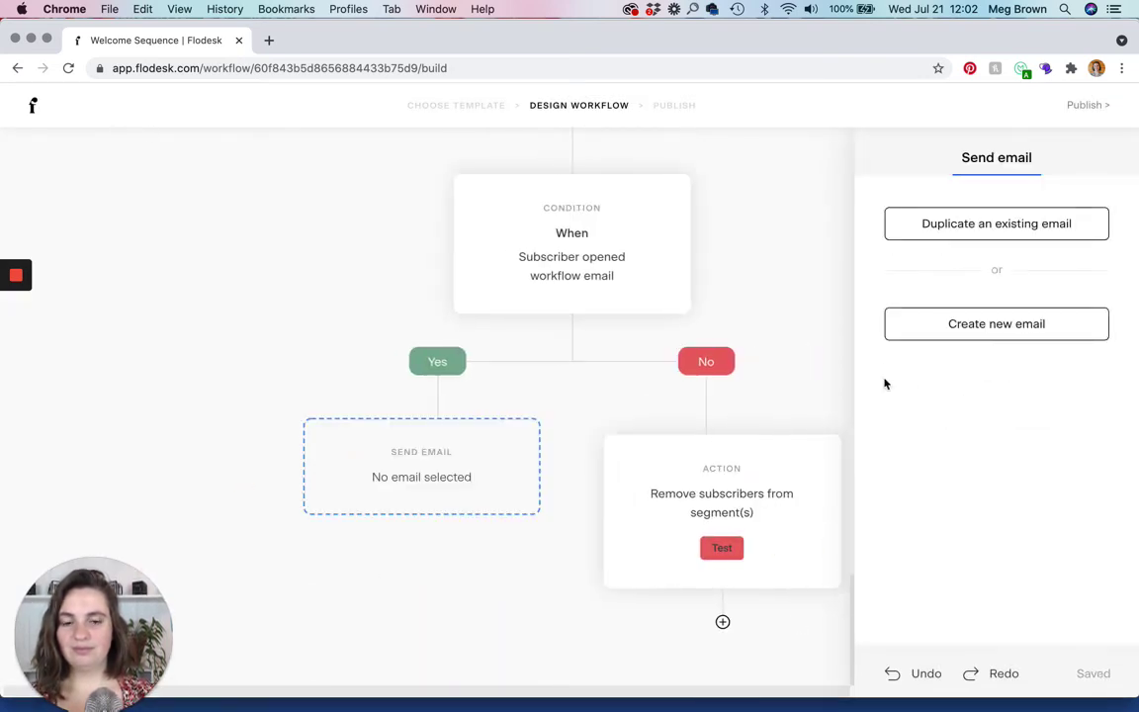
{"action": "left_click", "coordinate": [1008, 226]}
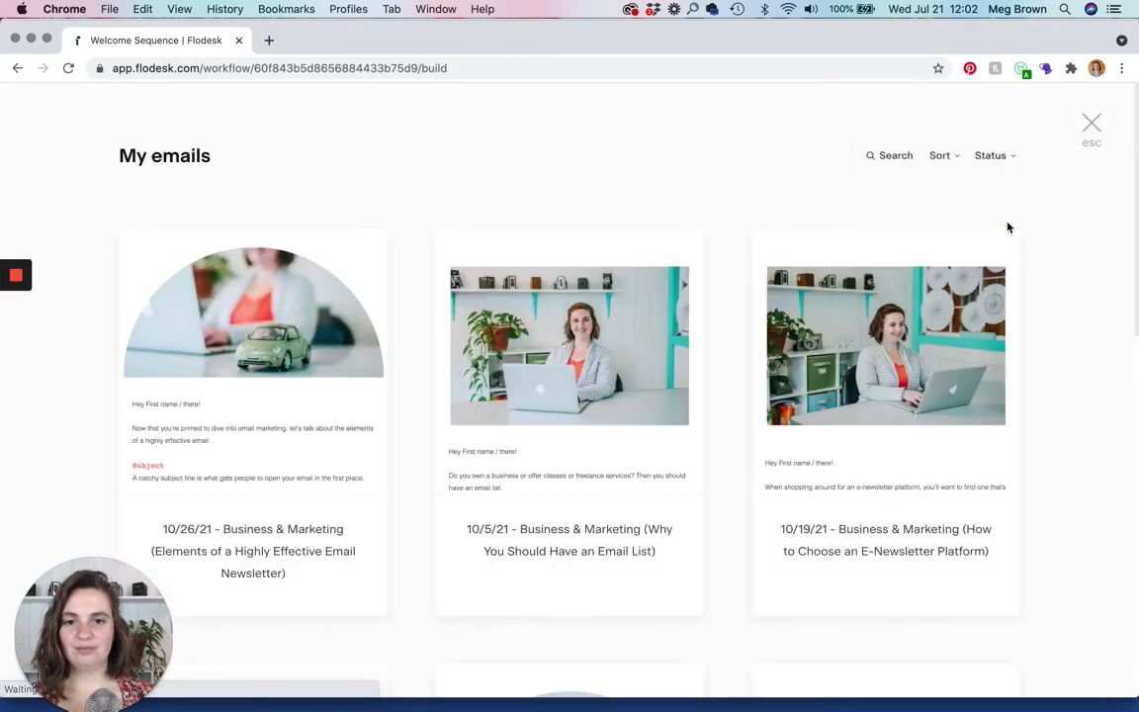
{"action": "scroll", "coordinate": [893, 432], "scroll_direction": "down", "scroll_amount": 10}
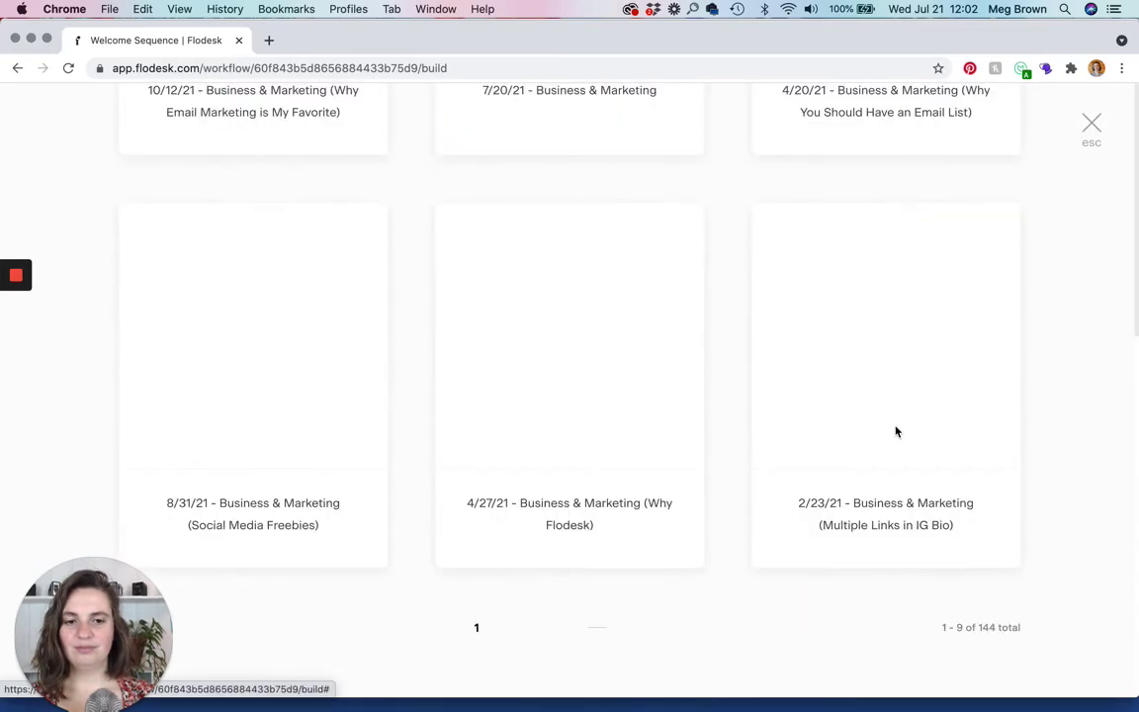
{"action": "left_click", "coordinate": [855, 409]}
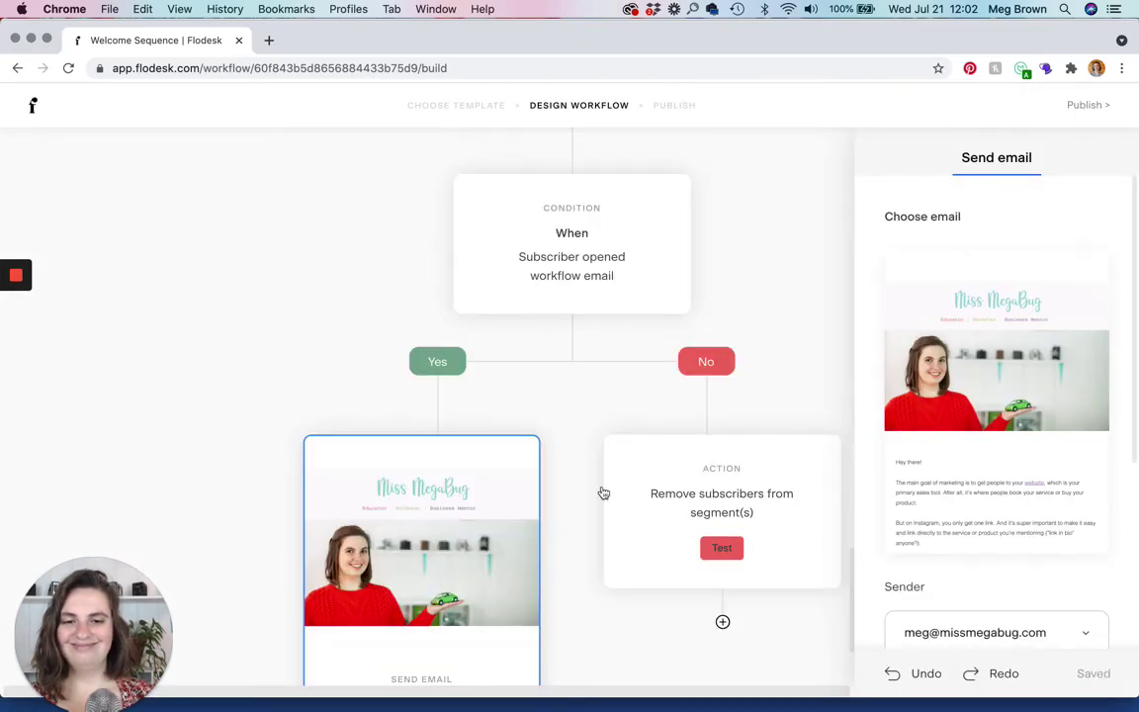
{"action": "scroll", "coordinate": [275, 389], "scroll_direction": "up", "scroll_amount": 3}
{"action": "scroll", "coordinate": [276, 389], "scroll_direction": "right", "scroll_amount": 2}
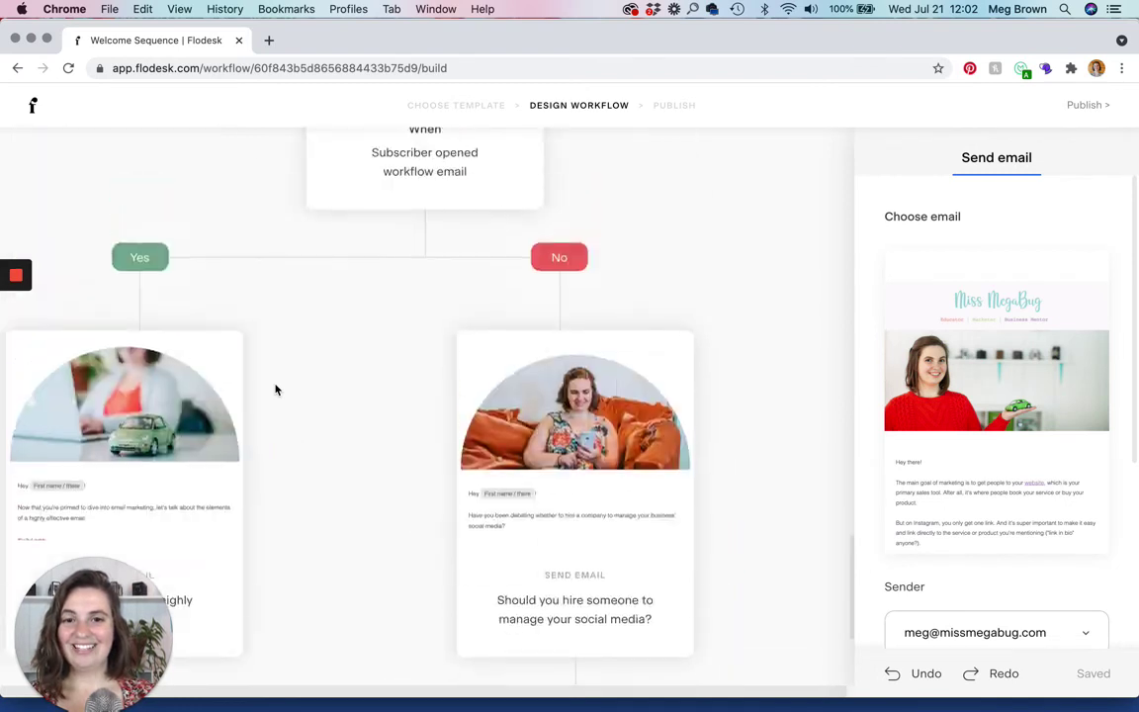
{"action": "scroll", "coordinate": [276, 390], "scroll_direction": "up", "scroll_amount": 15}
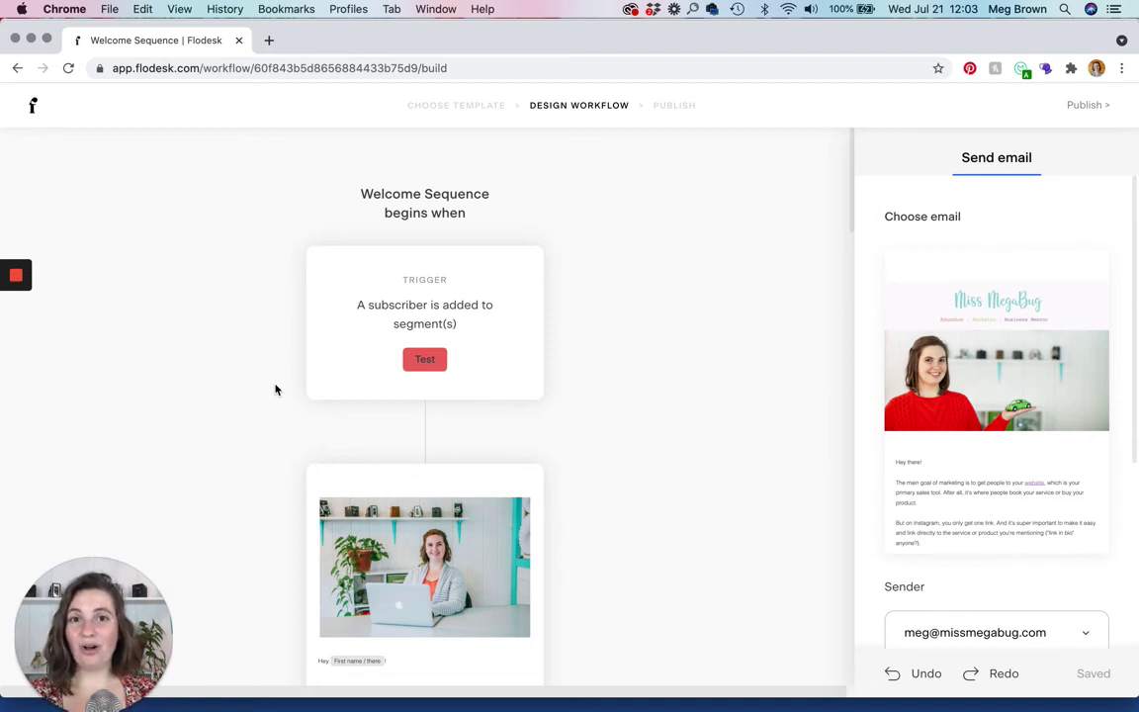
{"action": "scroll", "coordinate": [276, 390], "scroll_direction": "down", "scroll_amount": 15}
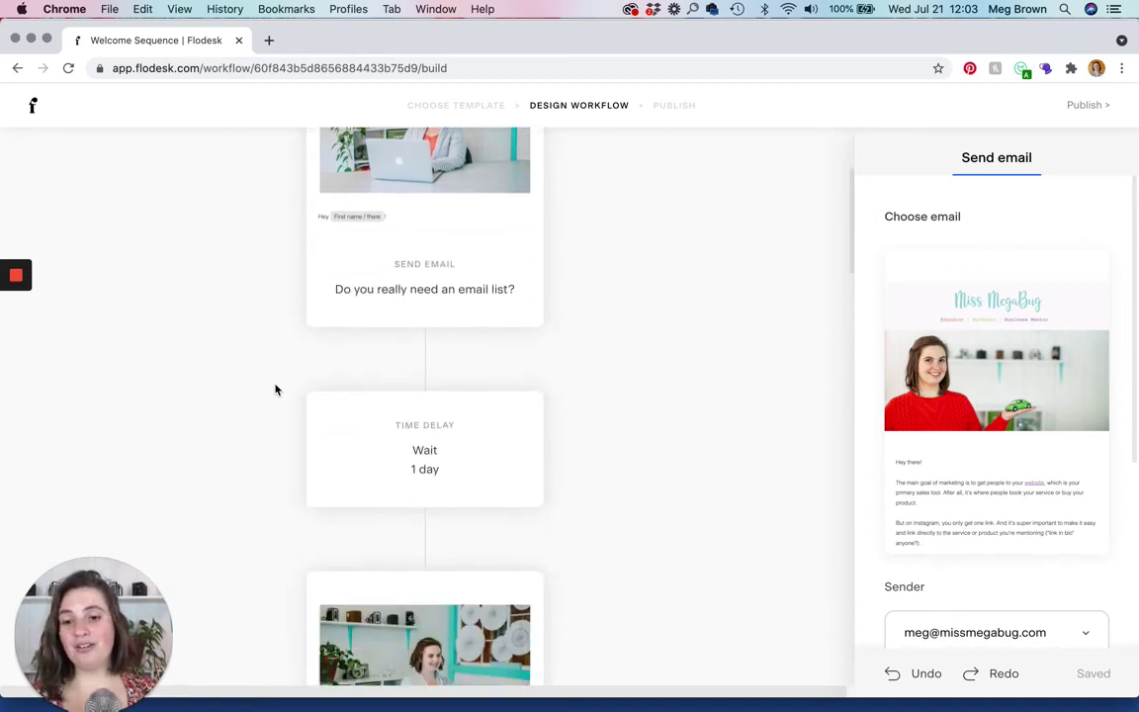
{"action": "scroll", "coordinate": [276, 389], "scroll_direction": "down", "scroll_amount": 20}
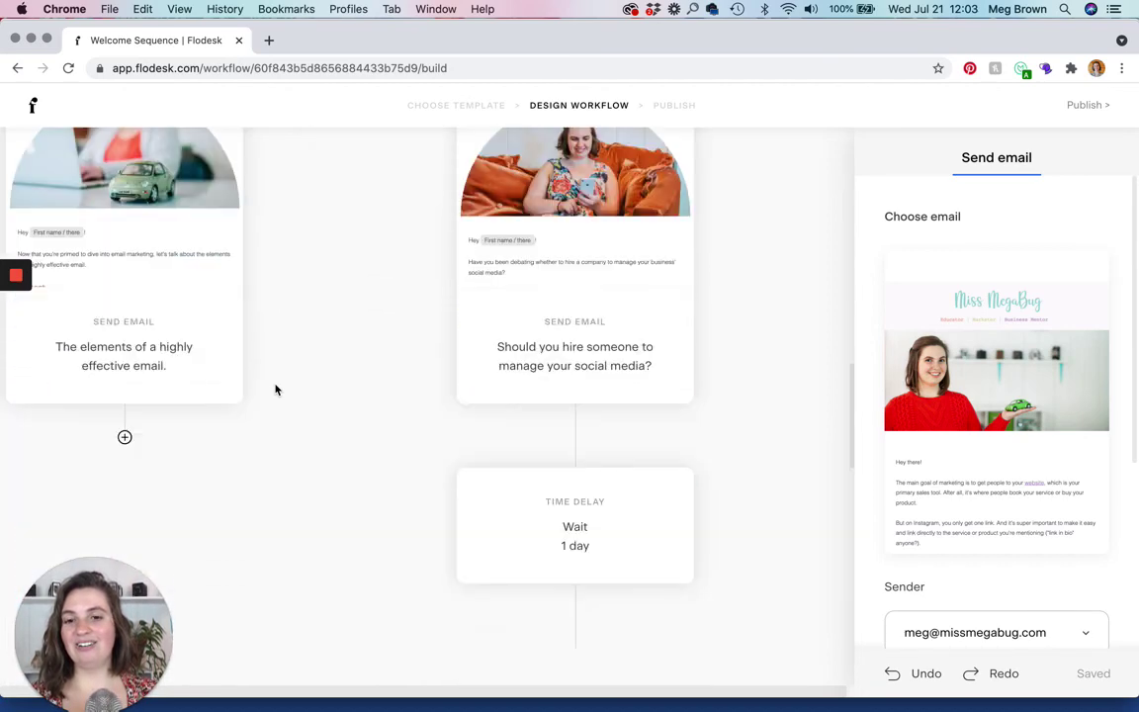
{"action": "scroll", "coordinate": [276, 389], "scroll_direction": "down", "scroll_amount": 5}
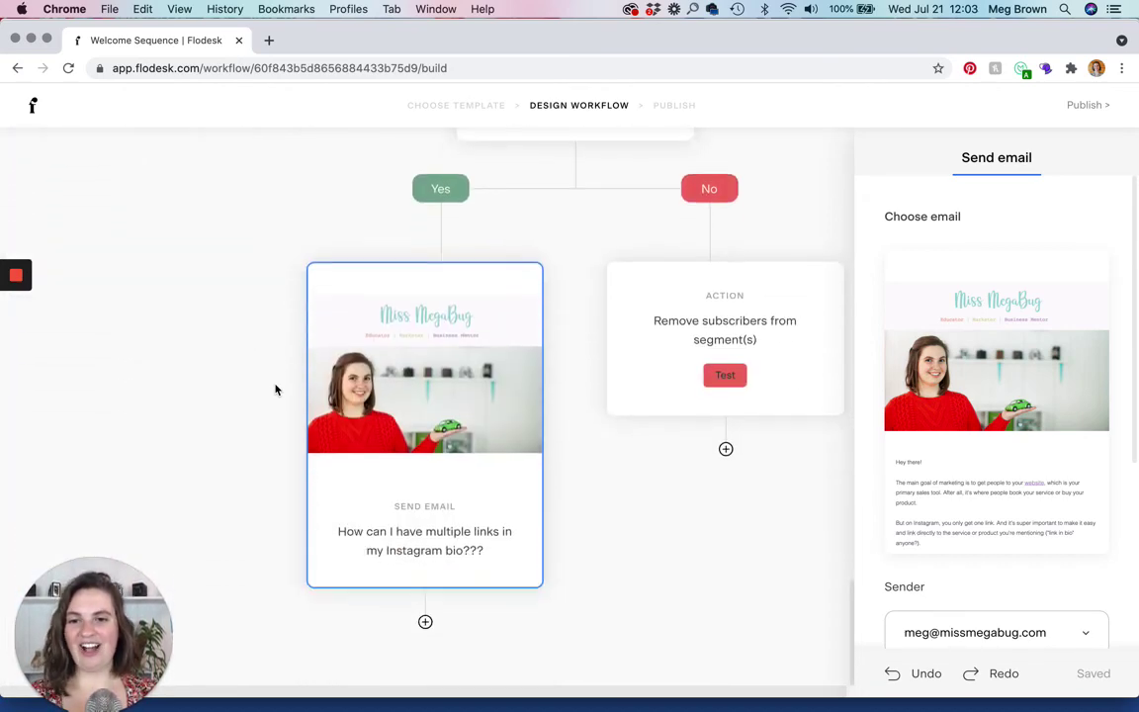
{"action": "scroll", "coordinate": [276, 389], "scroll_direction": "up", "scroll_amount": 20}
{"action": "scroll", "coordinate": [276, 390], "scroll_direction": "up", "scroll_amount": 2}
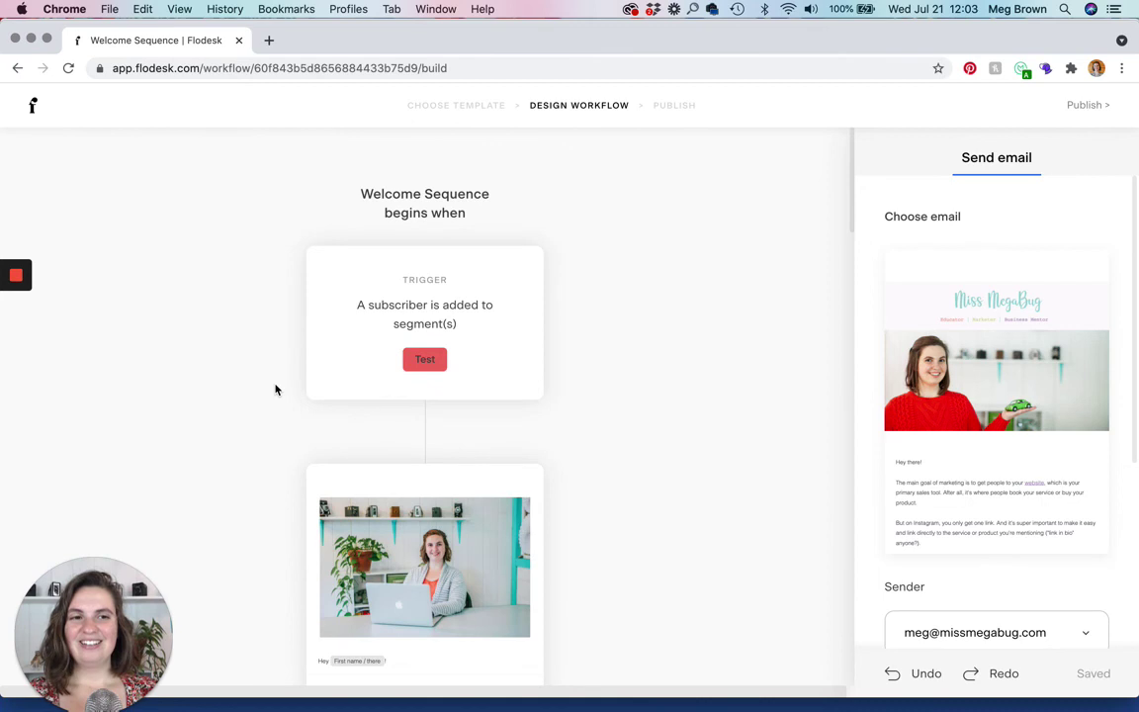
Try publishing the workflow and scroll the canvas after the condition-step validation error.
{"action": "left_click", "coordinate": [1086, 108]}
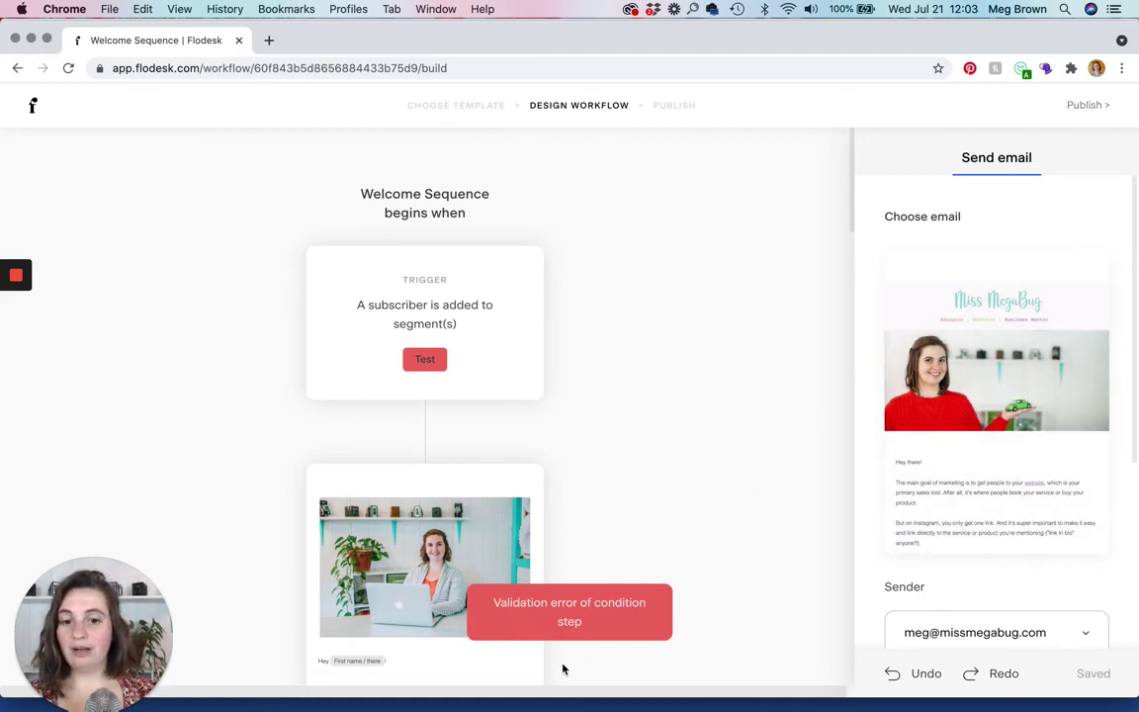
{"action": "scroll", "coordinate": [698, 546], "scroll_direction": "down", "scroll_amount": 15}
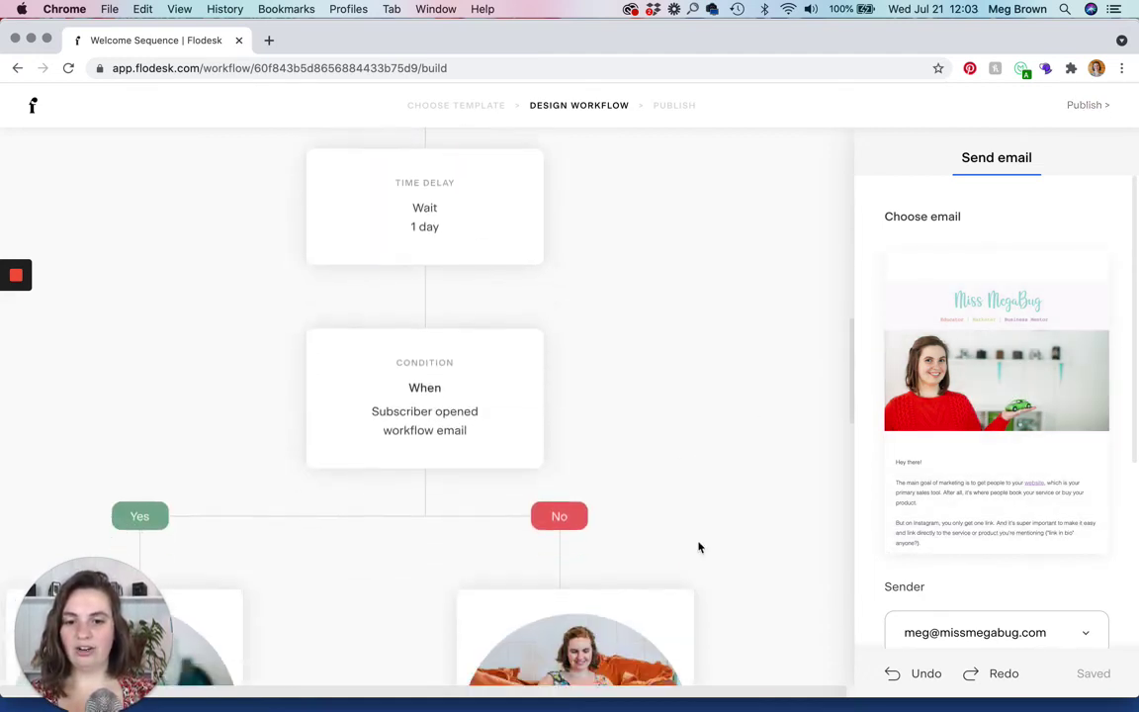
{"action": "scroll", "coordinate": [698, 547], "scroll_direction": "down", "scroll_amount": 10}
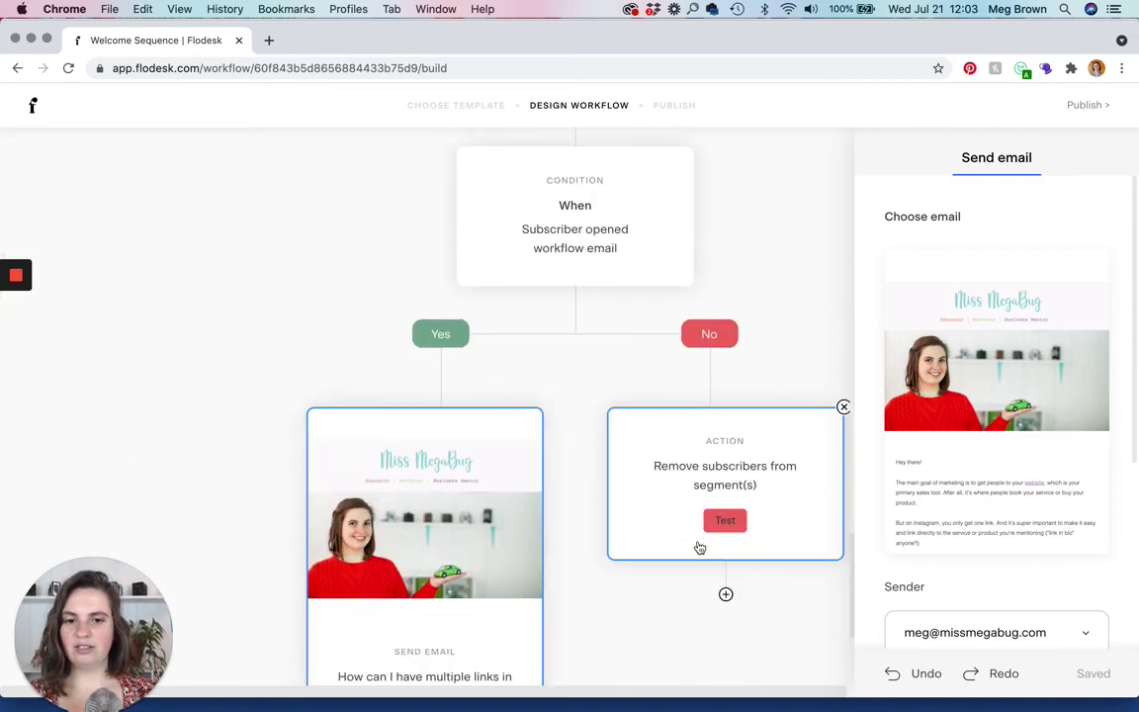
{"action": "scroll", "coordinate": [698, 547], "scroll_direction": "up", "scroll_amount": 15}
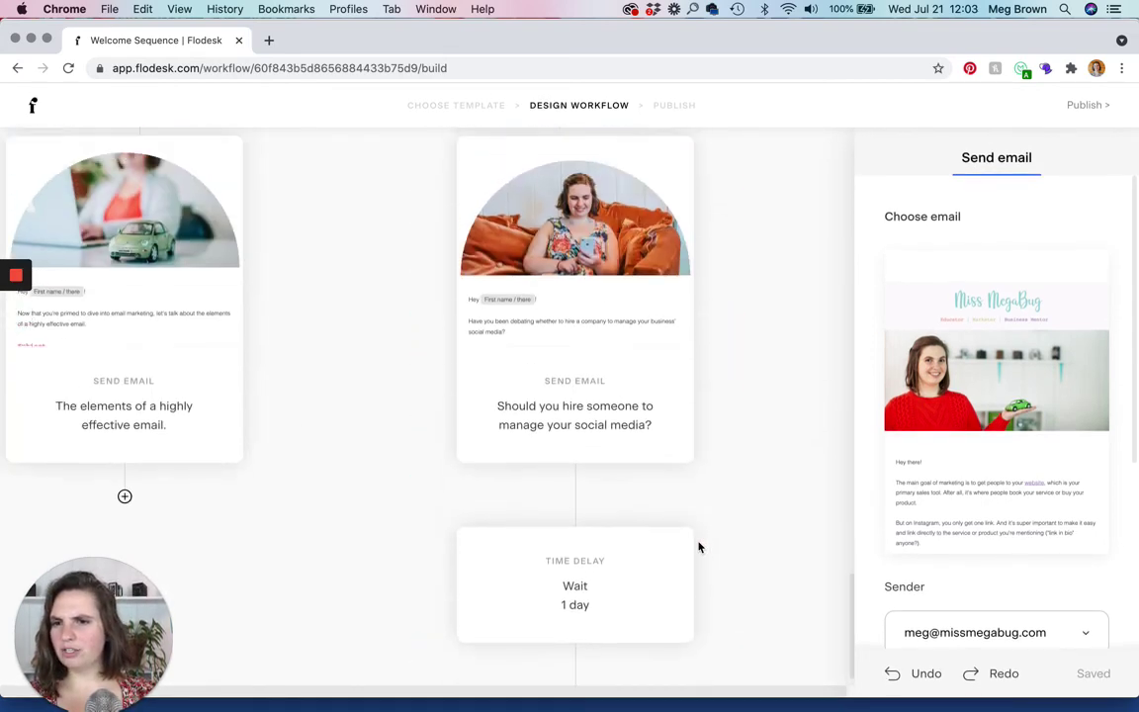
Retry publishing, then swipe back to the Workflow templates page.
{"action": "left_click", "coordinate": [1080, 105]}
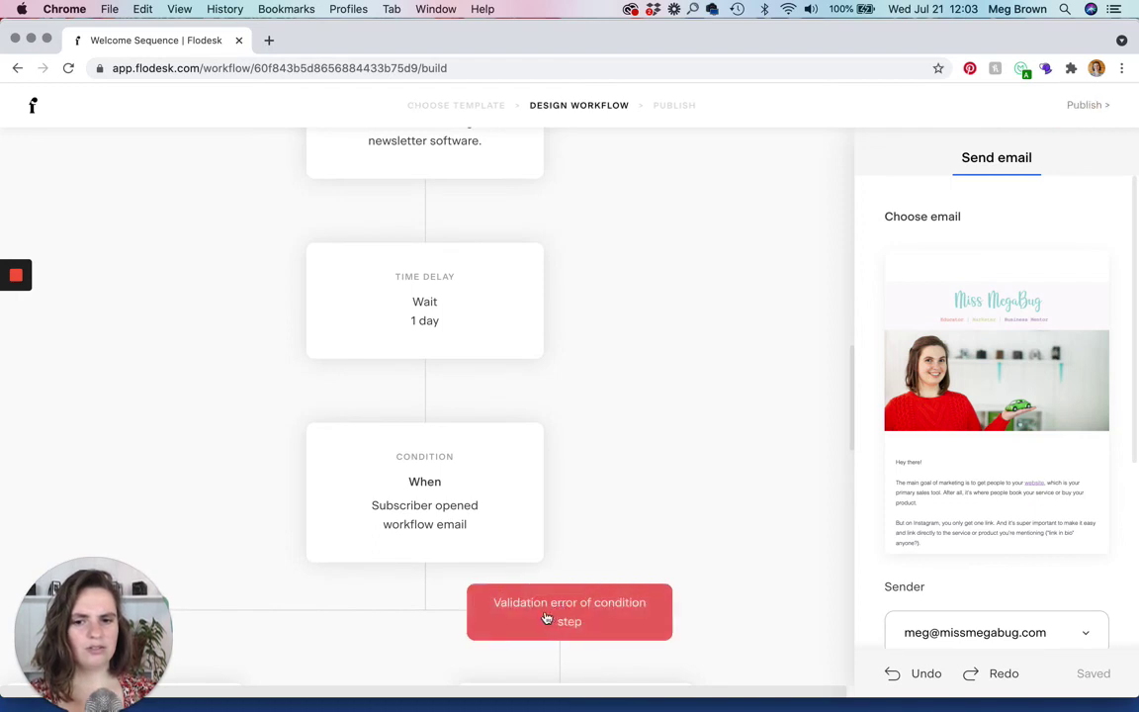
{"action": "scroll", "coordinate": [549, 611], "scroll_direction": "down", "scroll_amount": 5}
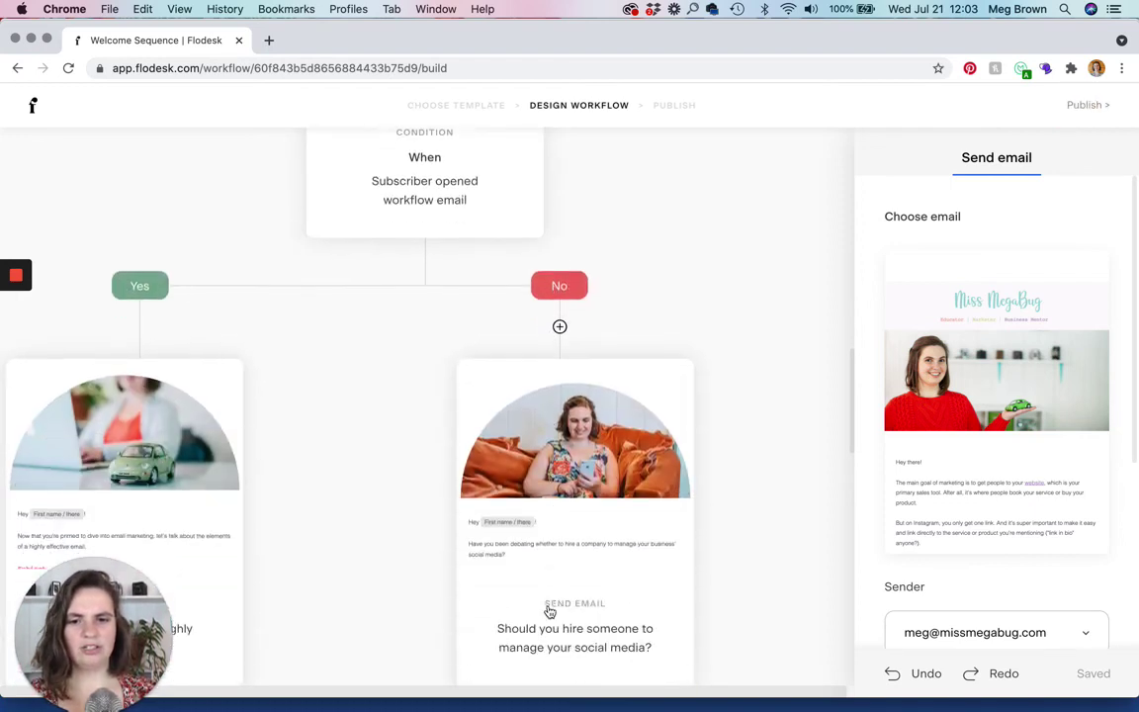
{"action": "scroll", "coordinate": [549, 611], "scroll_direction": "down", "scroll_amount": 10}
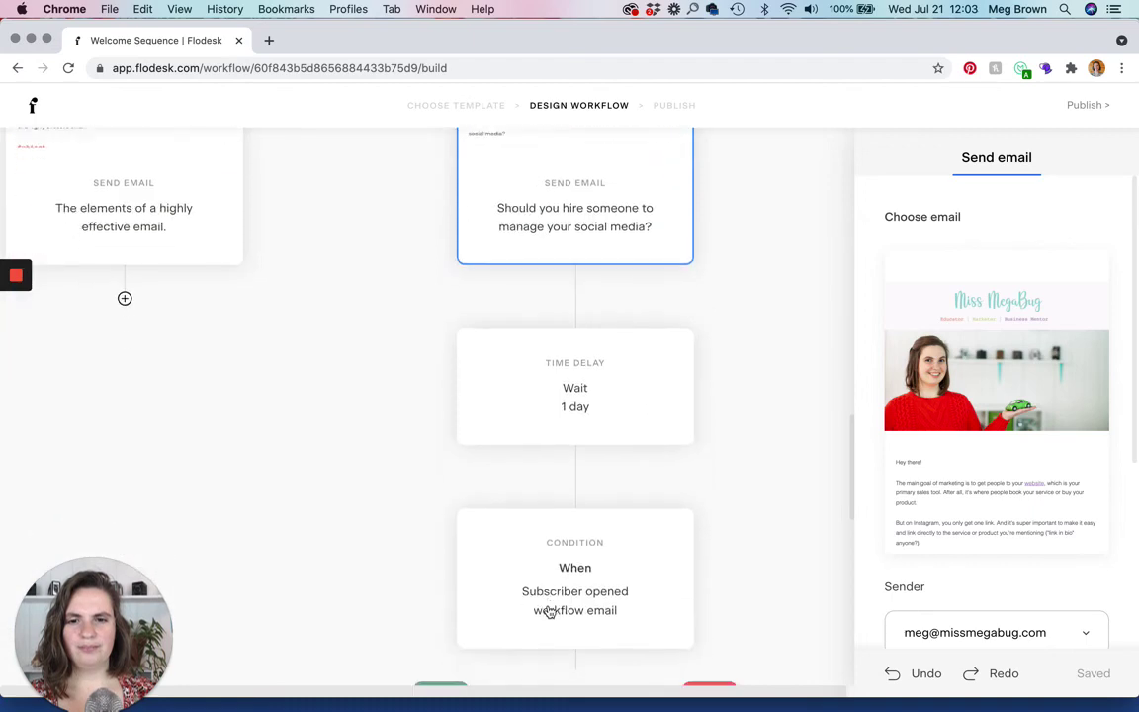
{"action": "scroll", "coordinate": [548, 611], "scroll_direction": "up", "scroll_amount": 10}
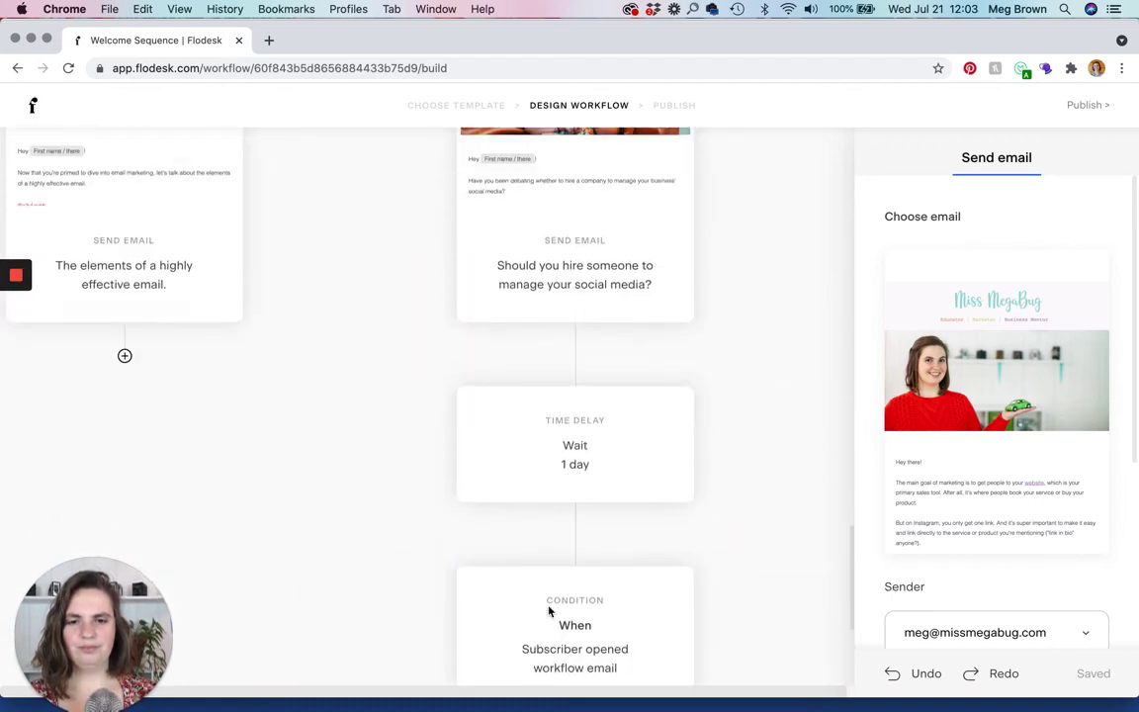
{"action": "scroll", "coordinate": [549, 612], "scroll_direction": "up", "scroll_amount": 2}
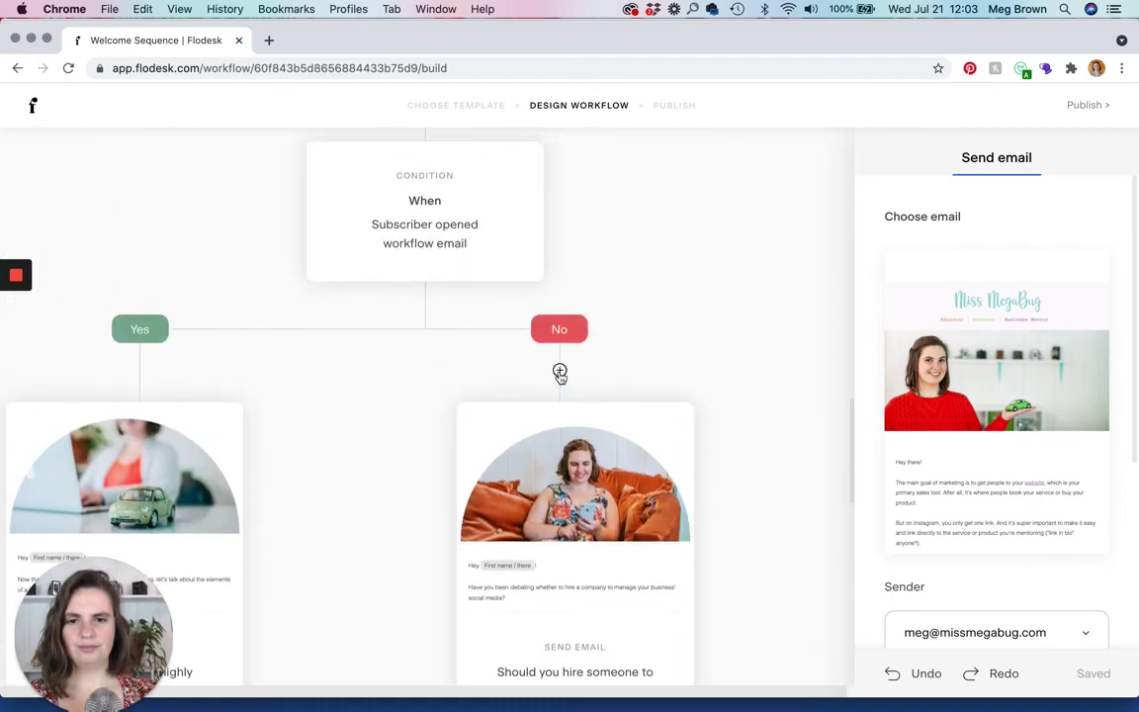
{"action": "scroll", "coordinate": [559, 372], "scroll_direction": "left", "scroll_amount": 5}
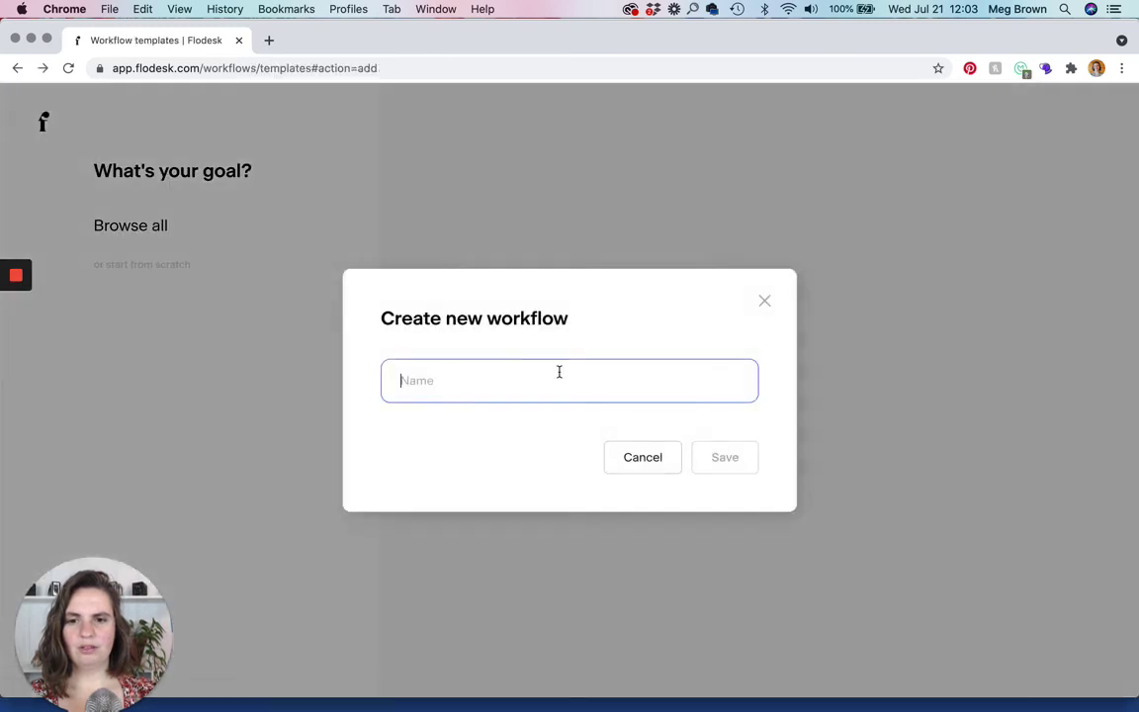
Close the Create new workflow dialog and go to My workflows via the Flodesk logo.
{"action": "left_click", "coordinate": [764, 301]}
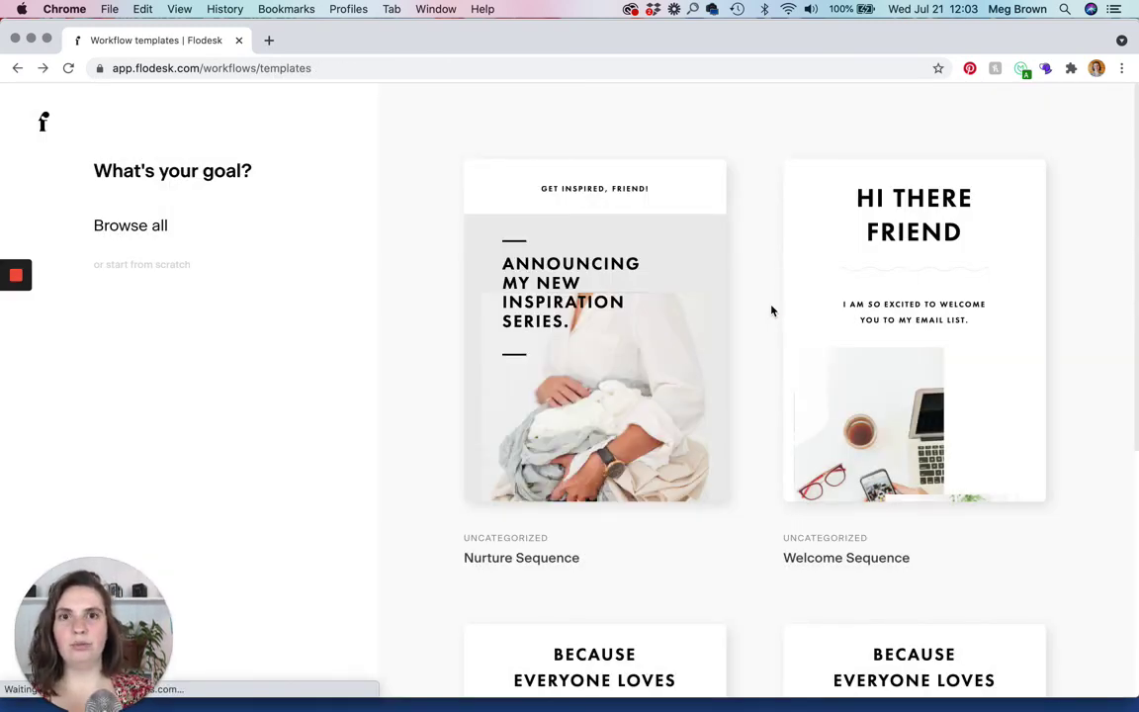
{"action": "left_click", "coordinate": [41, 121]}
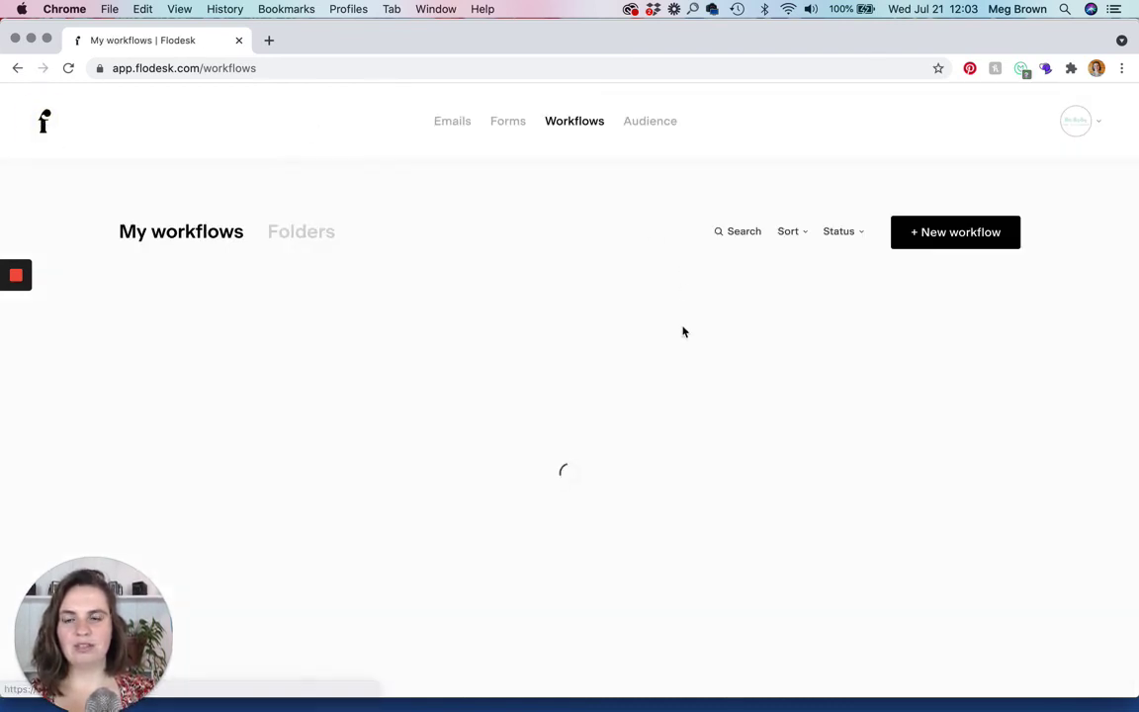